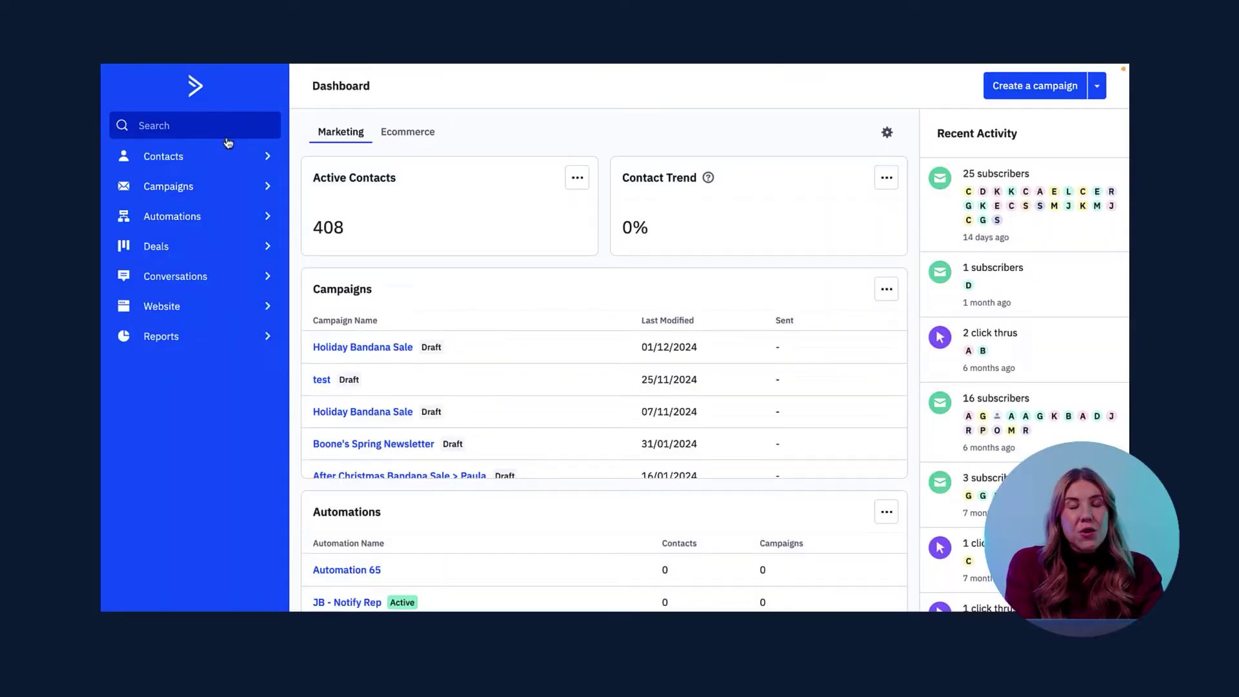
Open Campaigns and scroll through the drafts, such as Holiday Bandana Sale, then back up
left_click(213, 192)
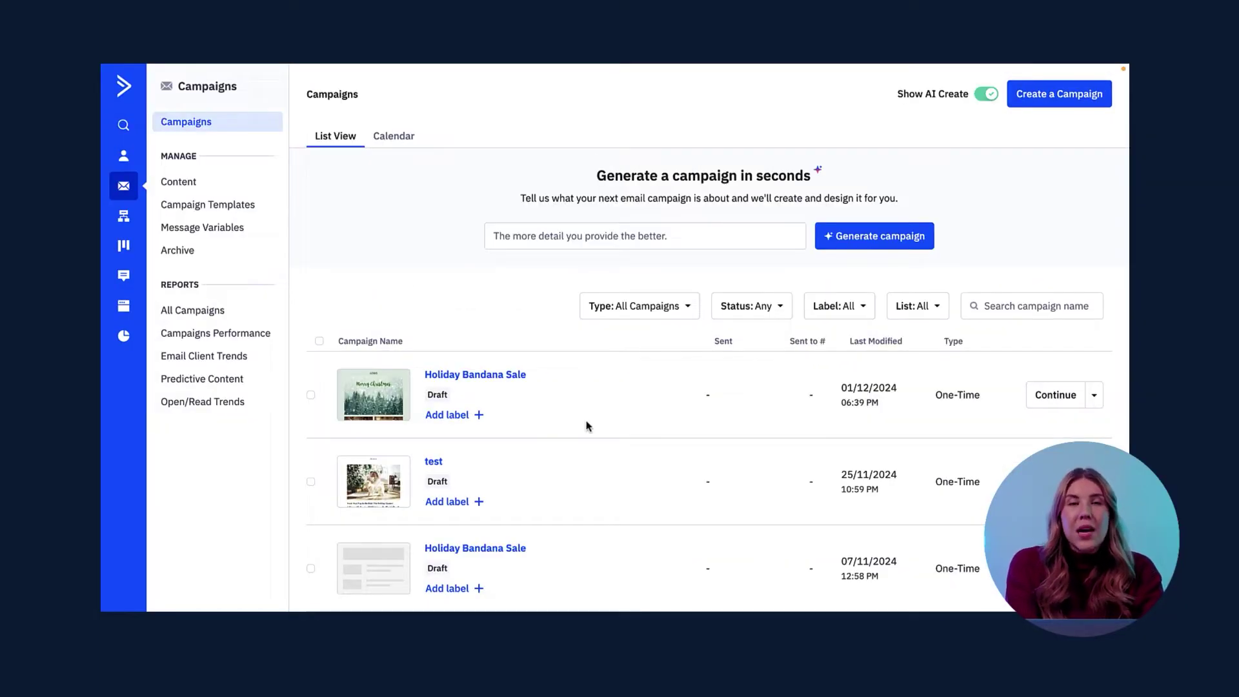
scroll(586, 426, "down", 2)
scroll(586, 426, "down", 1)
scroll(586, 426, "down", 1)
scroll(586, 426, "down", 1)
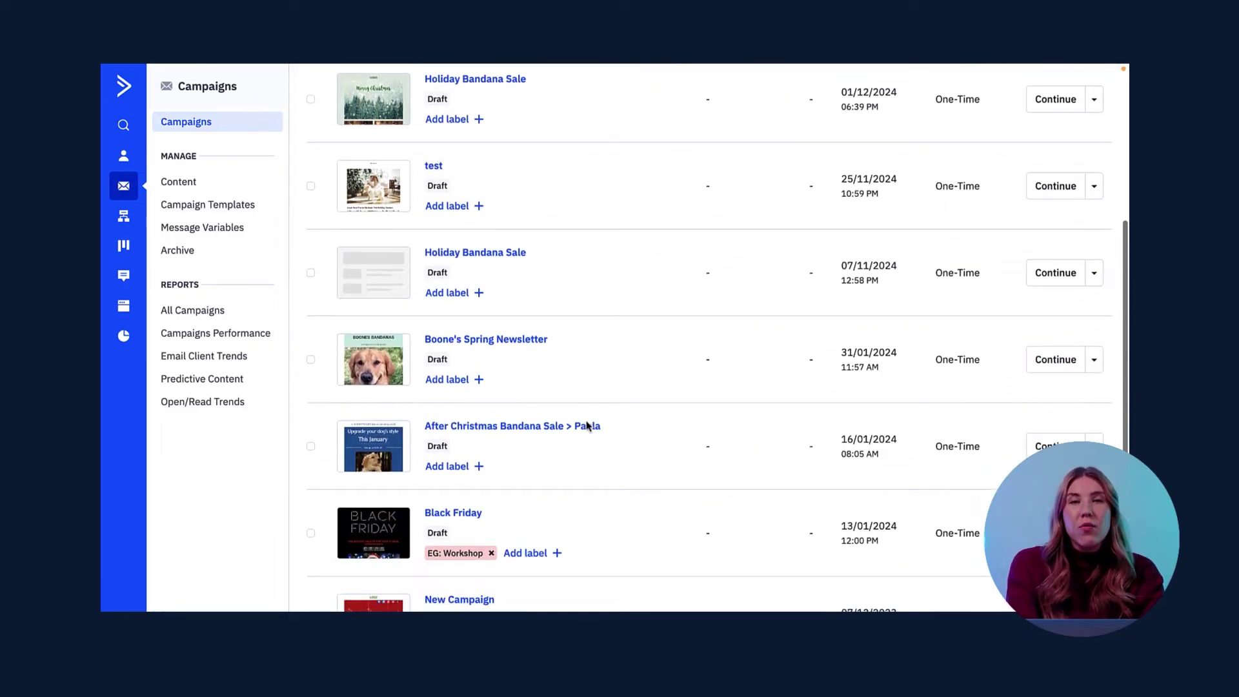
scroll(588, 425, "down", 3)
scroll(587, 425, "down", 1)
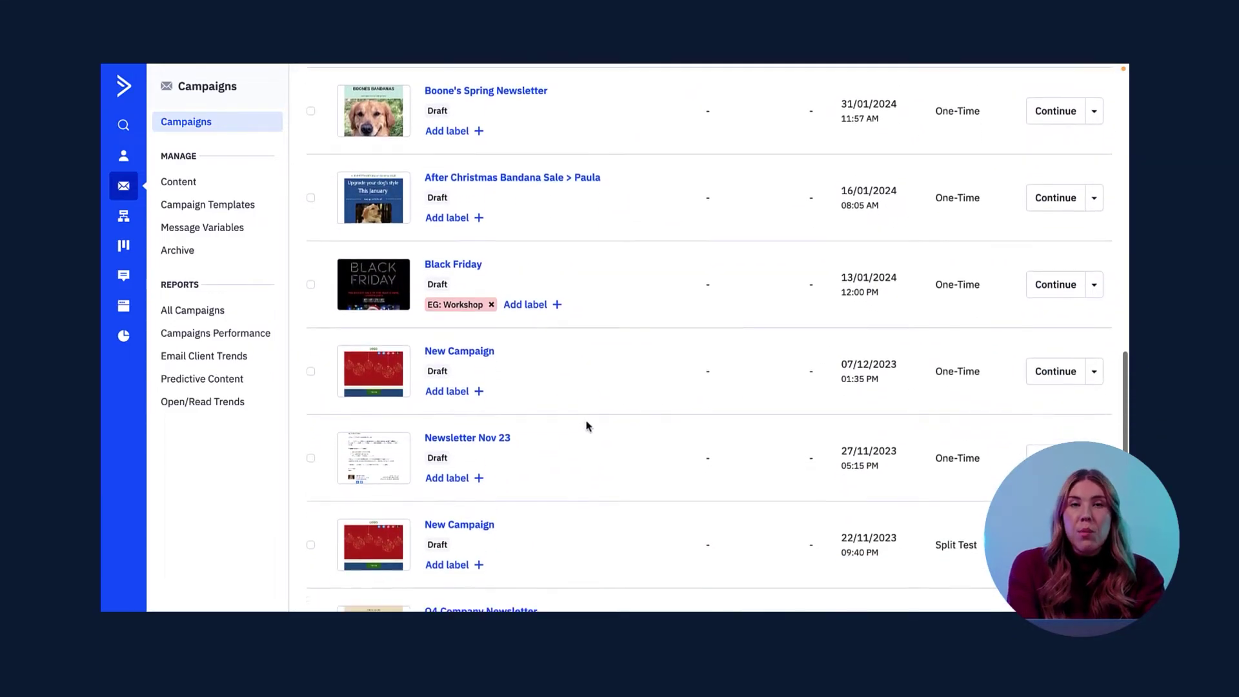
scroll(588, 425, "down", 1)
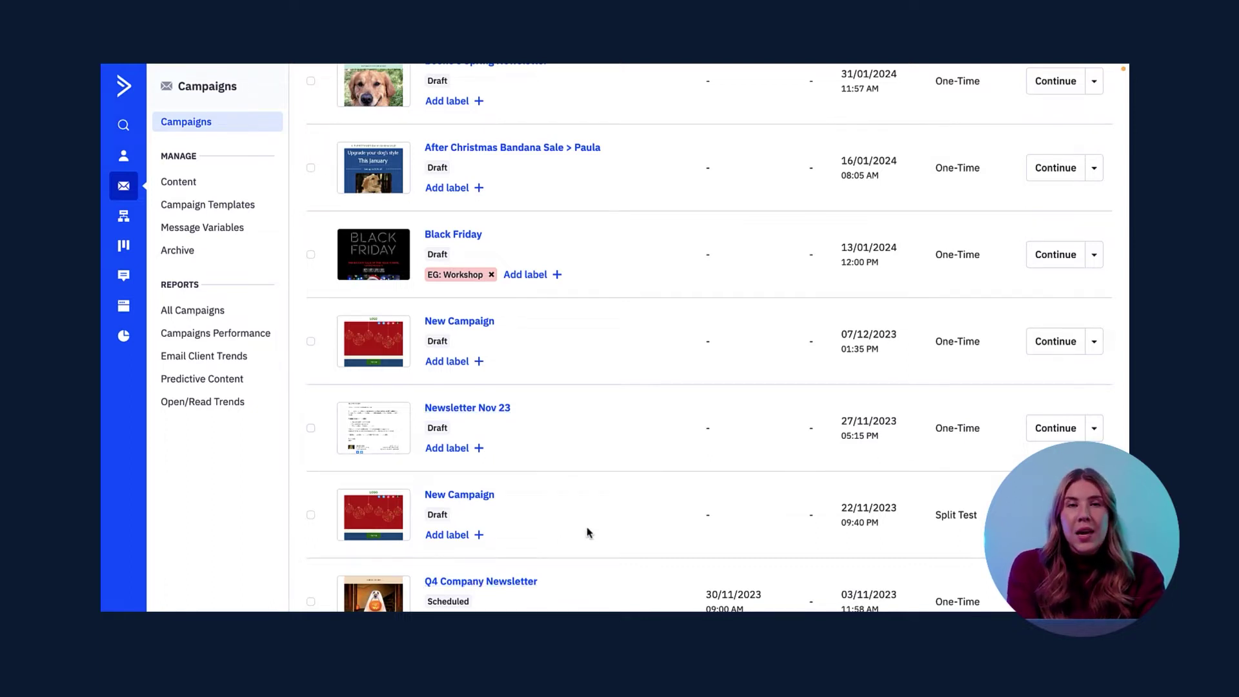
scroll(587, 532, "up", 1)
scroll(587, 532, "up", 3)
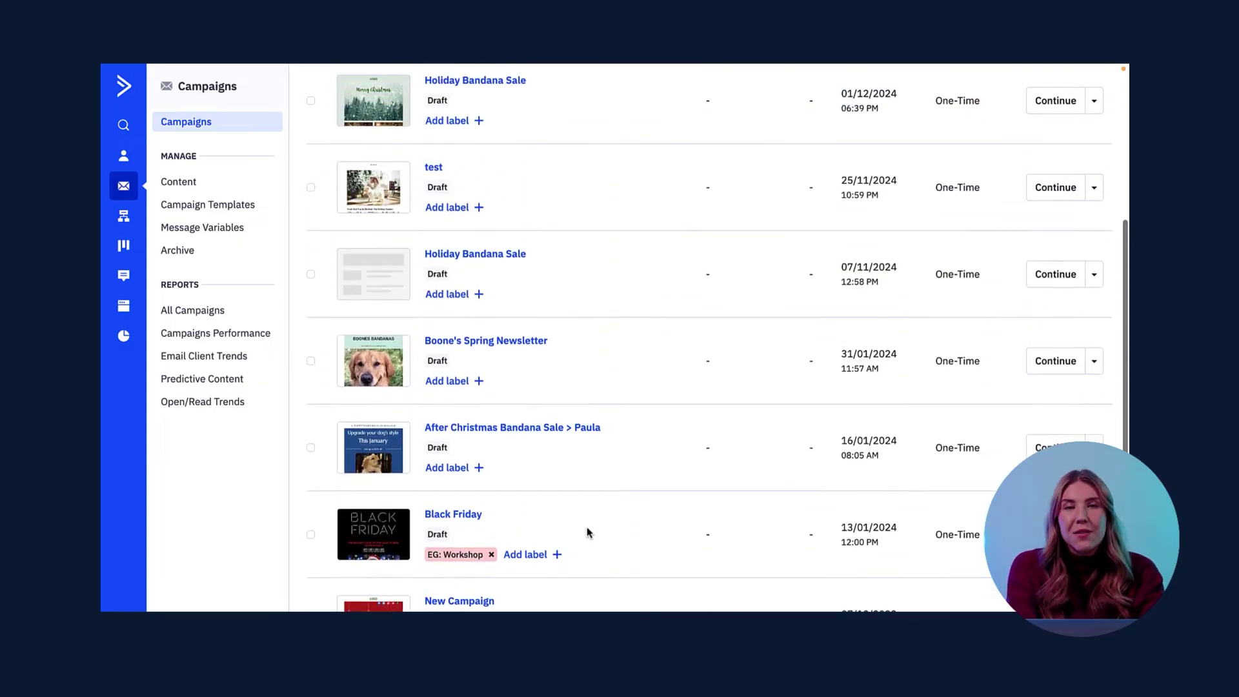
scroll(587, 532, "up", 2)
scroll(587, 531, "up", 3)
scroll(587, 531, "up", 1)
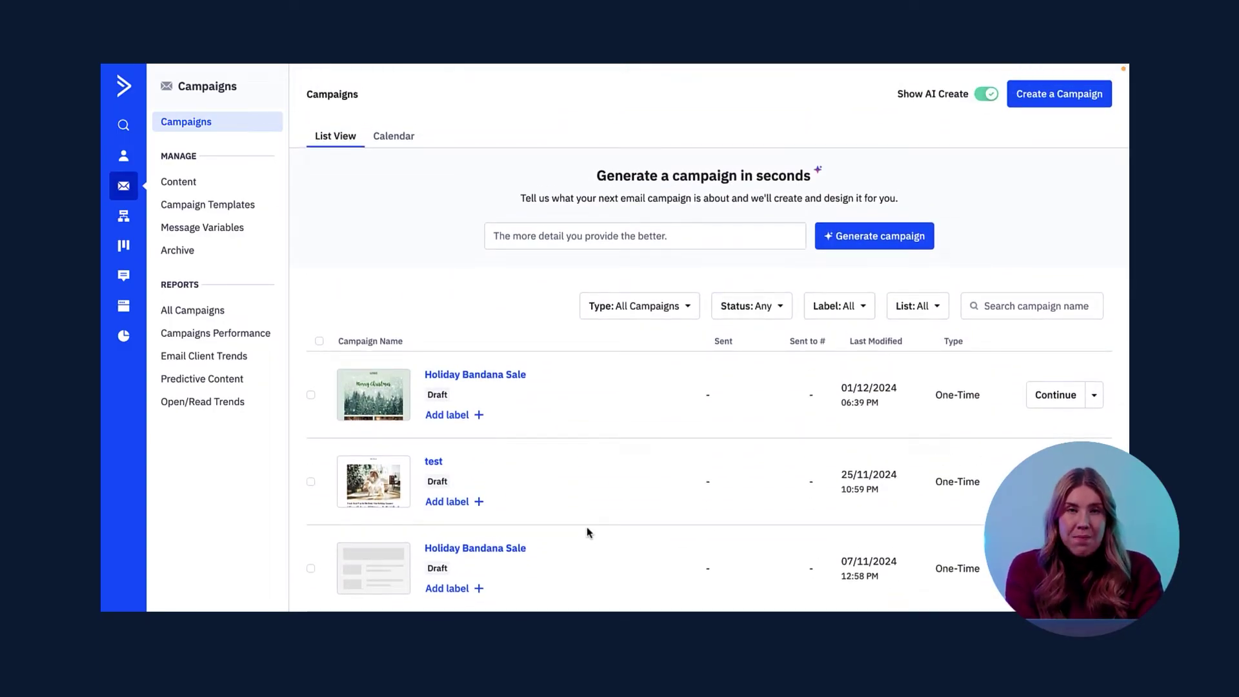
Open the brand kit editor from Campaign Templates via Use AI templates
left_click(233, 211)
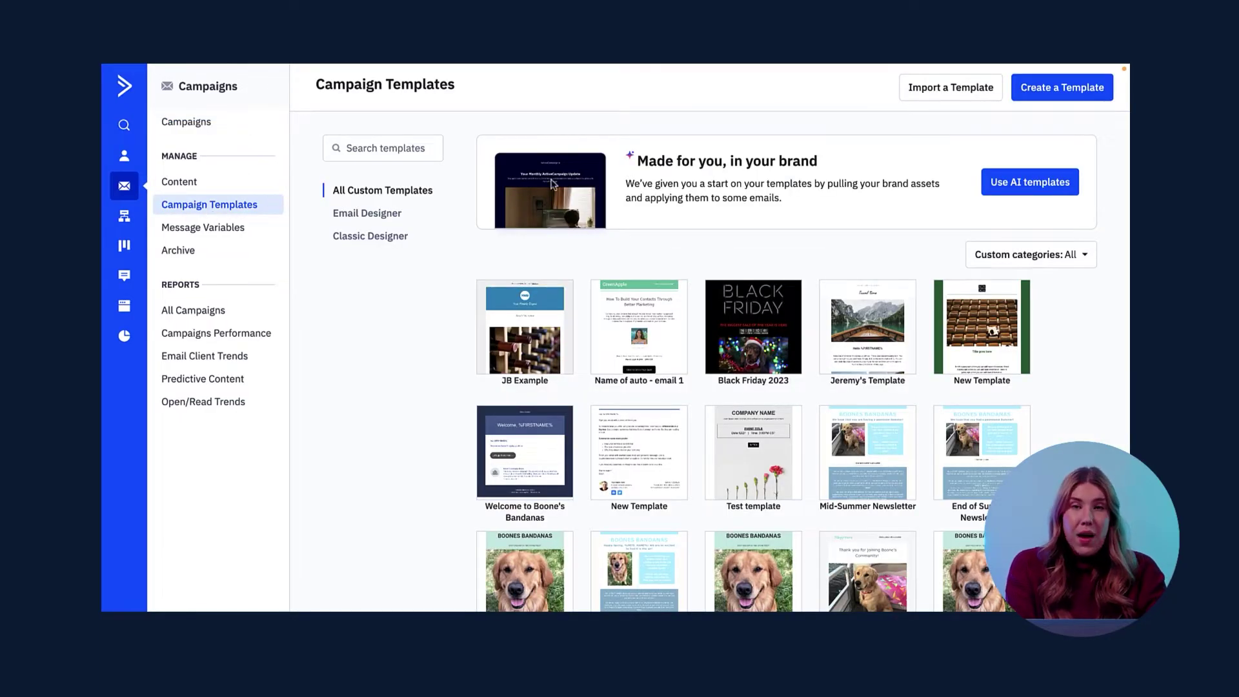
left_click(1018, 184)
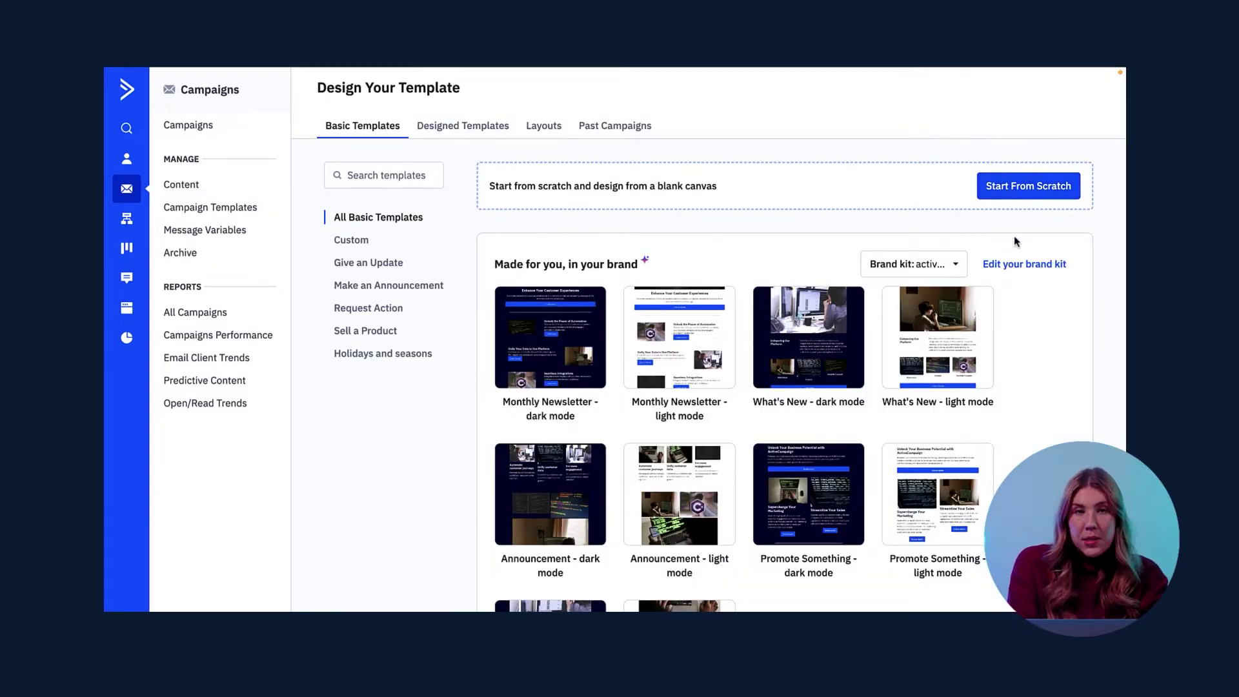
left_click(1016, 266)
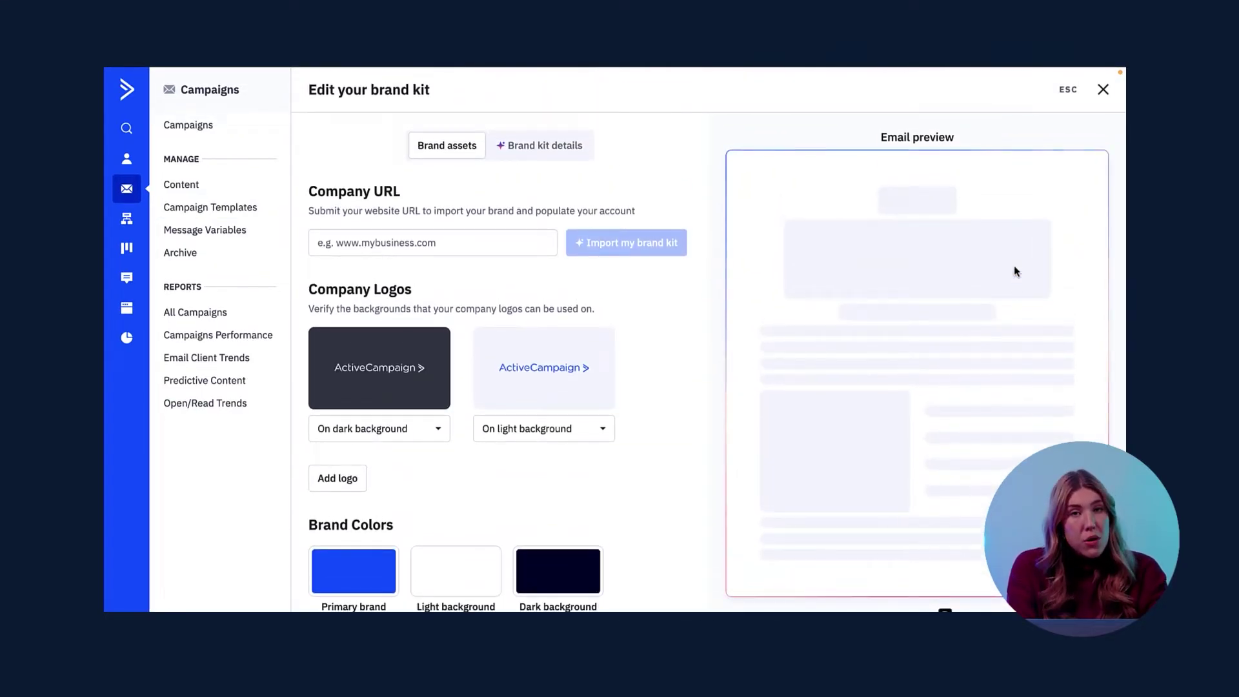
scroll(625, 439, "down", 2)
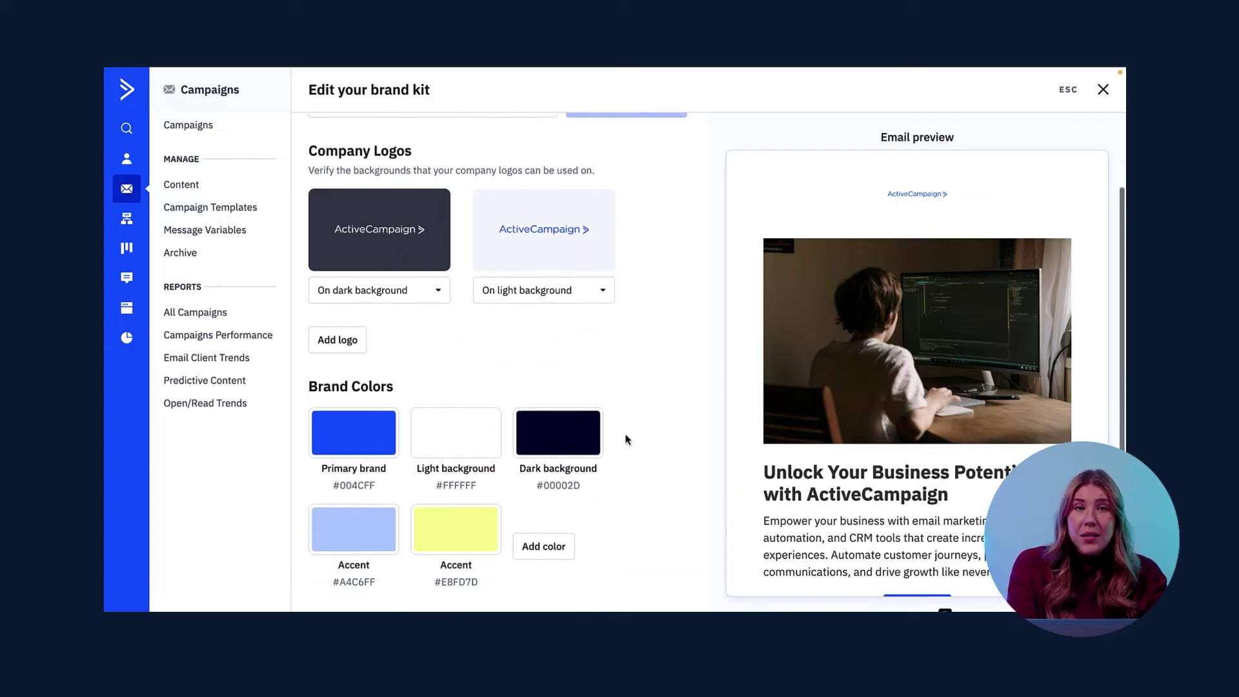
scroll(625, 440, "down", 1)
scroll(625, 440, "down", 2)
scroll(625, 440, "down", 3)
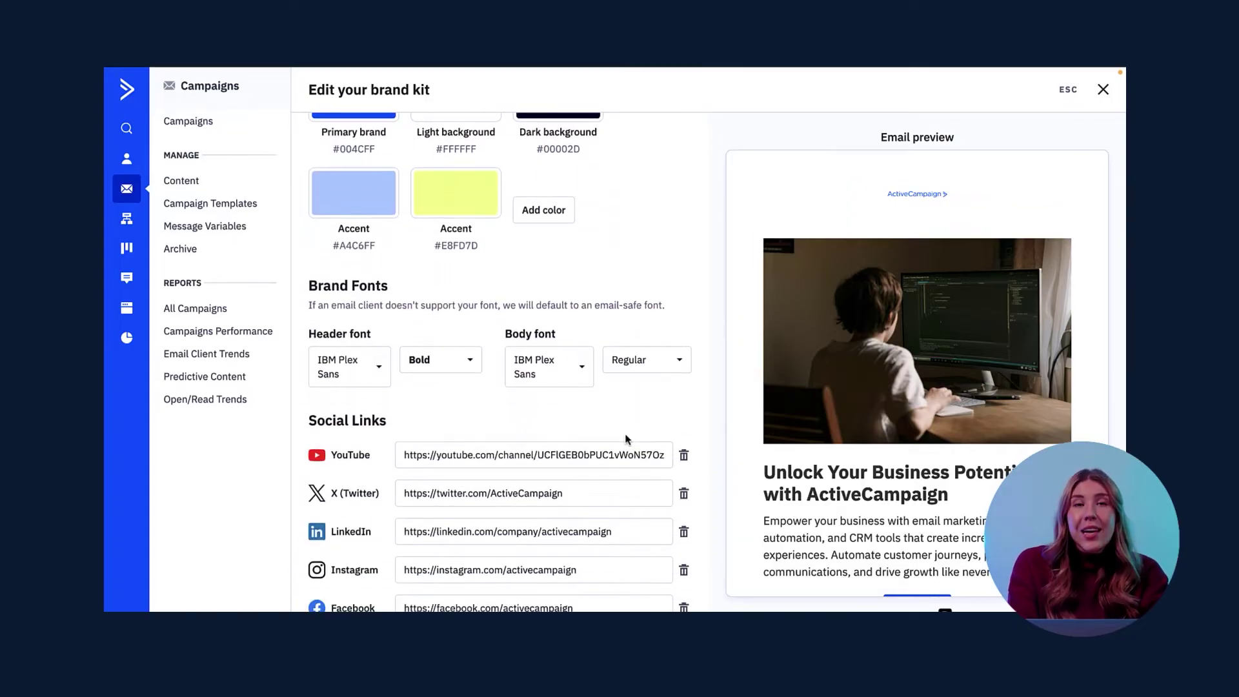
scroll(625, 440, "up", 10)
Import the brand kit from Instagram.com, overwriting the current one, and review the imported assets
type("Instagram.com")
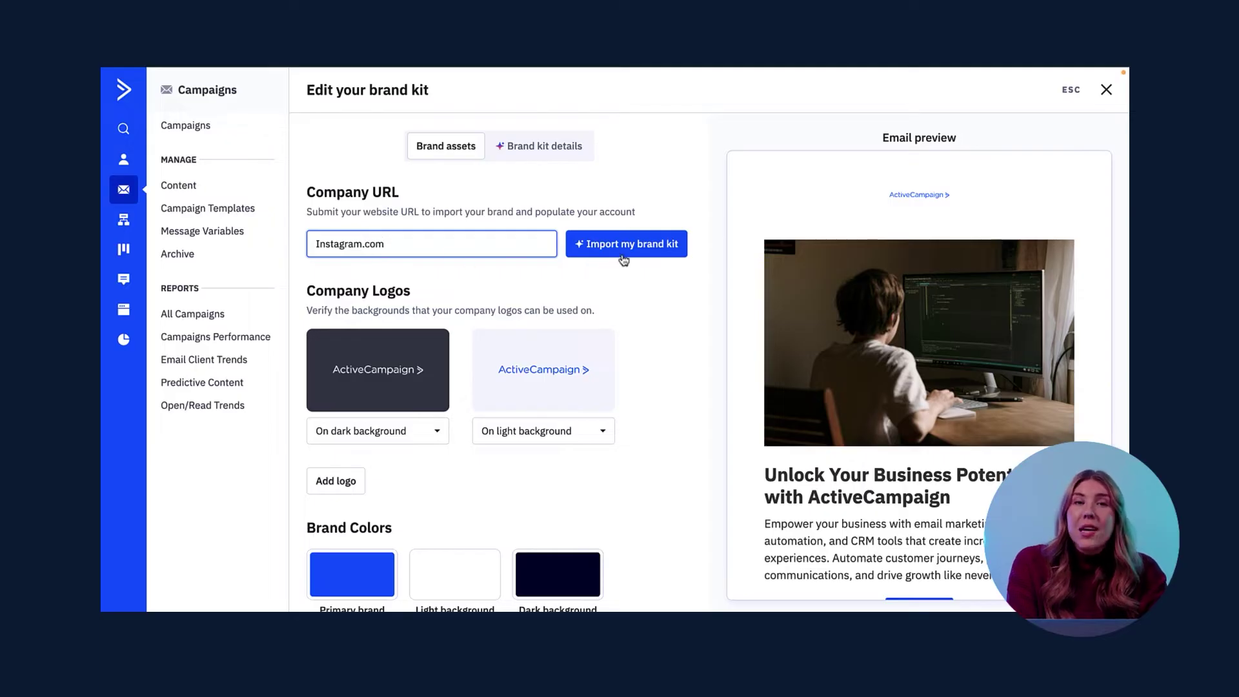
left_click(624, 256)
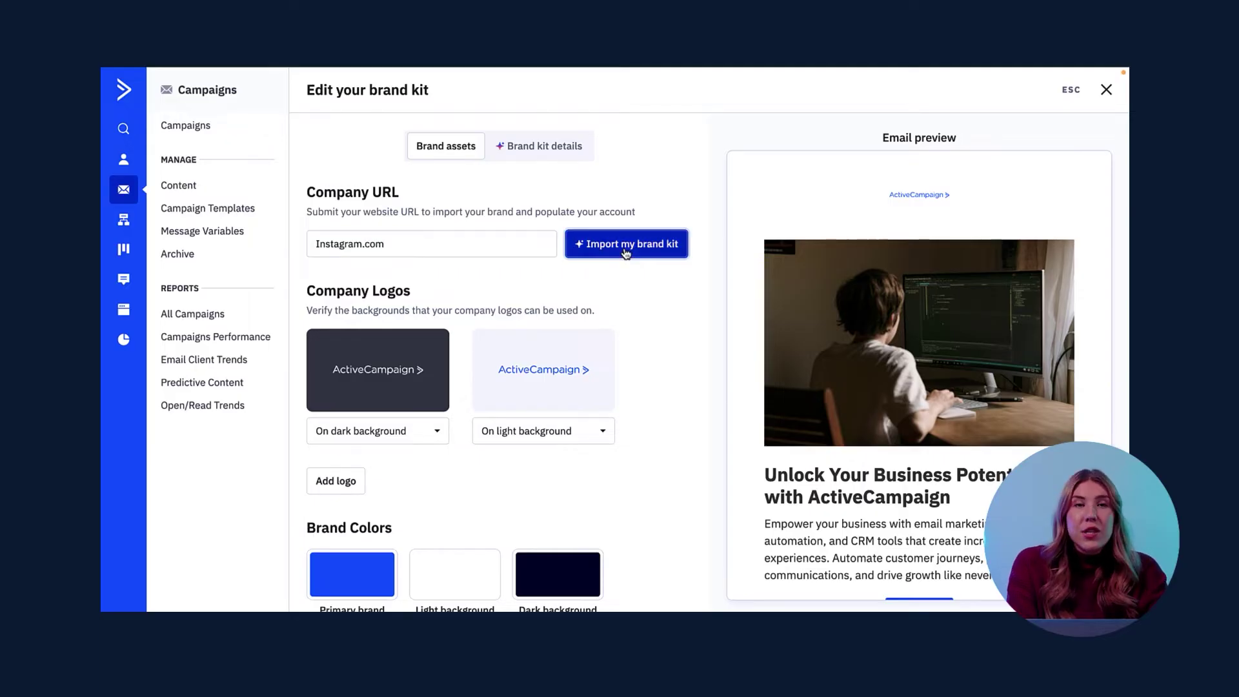
left_click(685, 457)
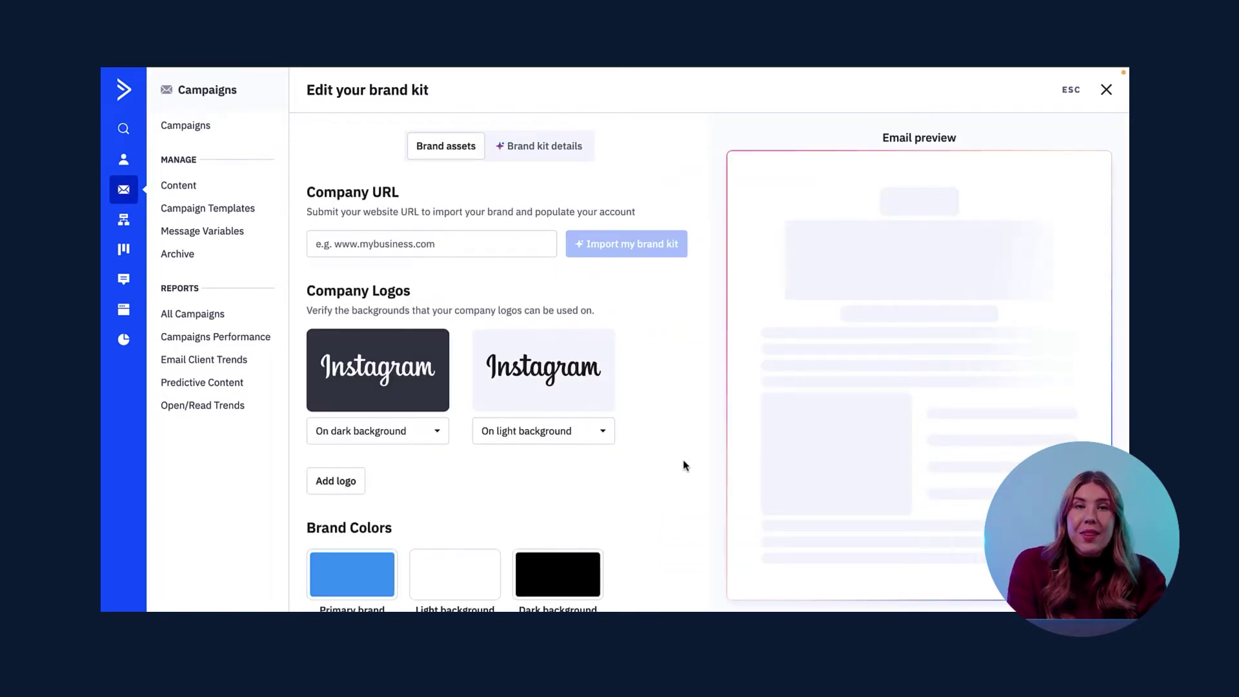
scroll(617, 372, "down", 1)
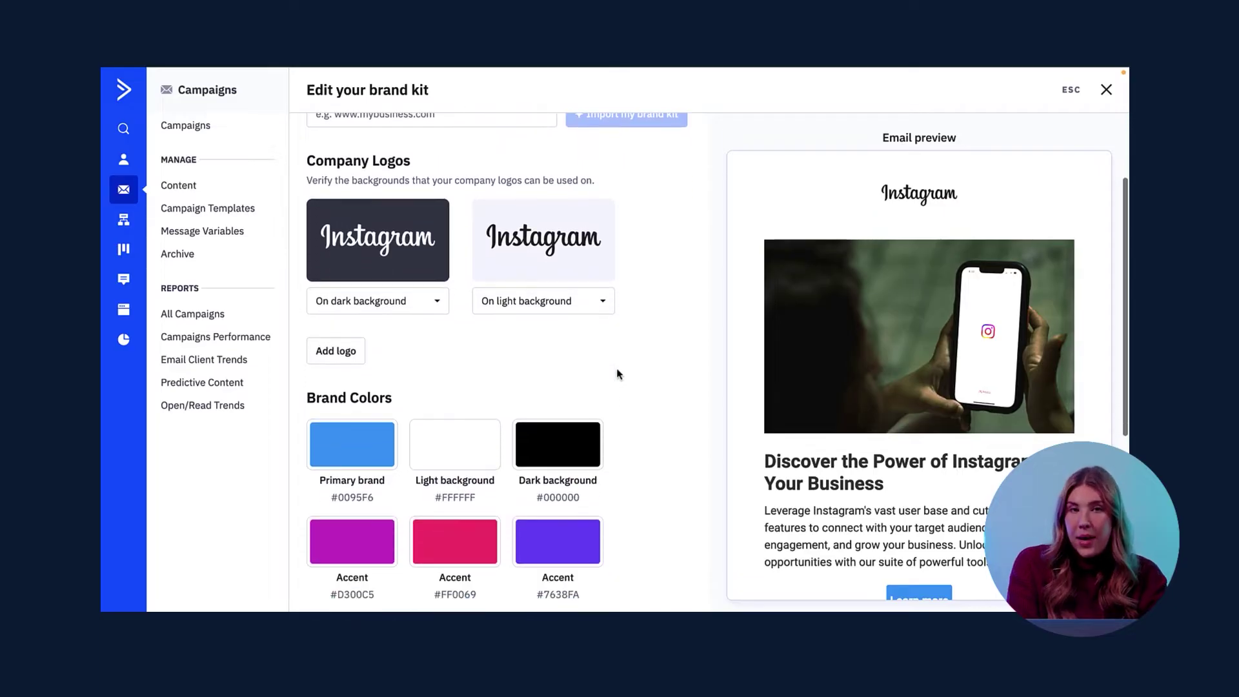
scroll(616, 373, "down", 2)
scroll(617, 373, "down", 2)
scroll(617, 374, "down", 2)
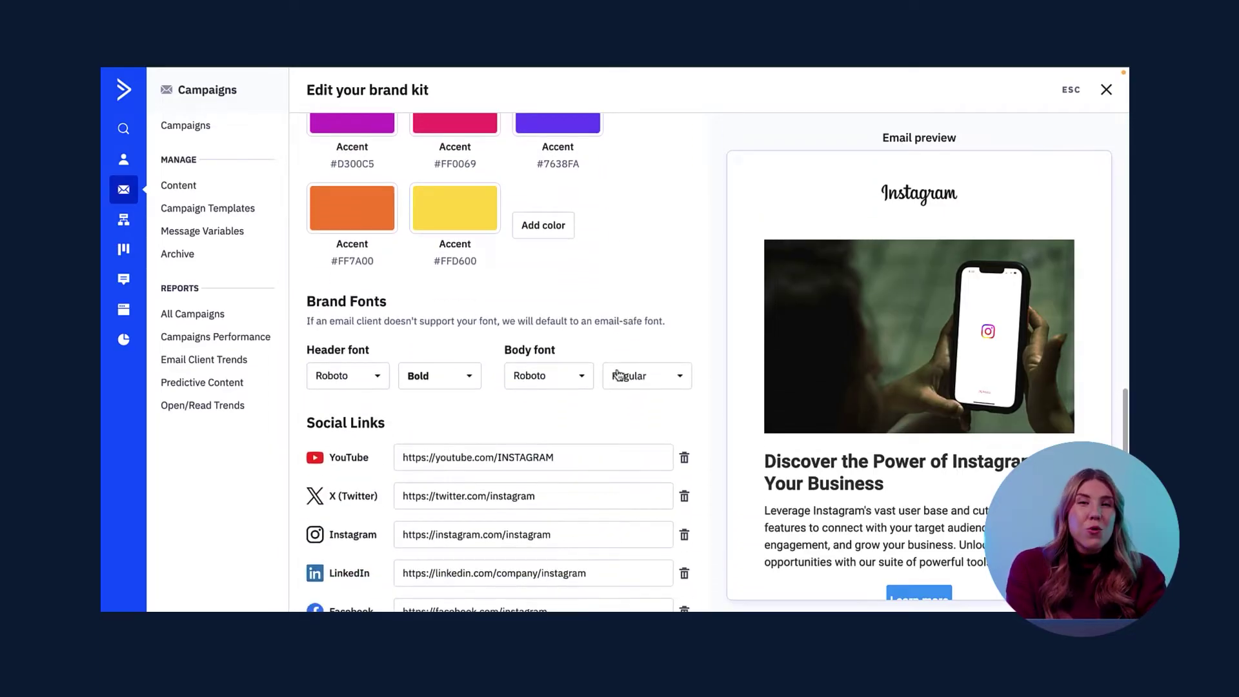
scroll(617, 373, "up", 3)
scroll(617, 369, "up", 2)
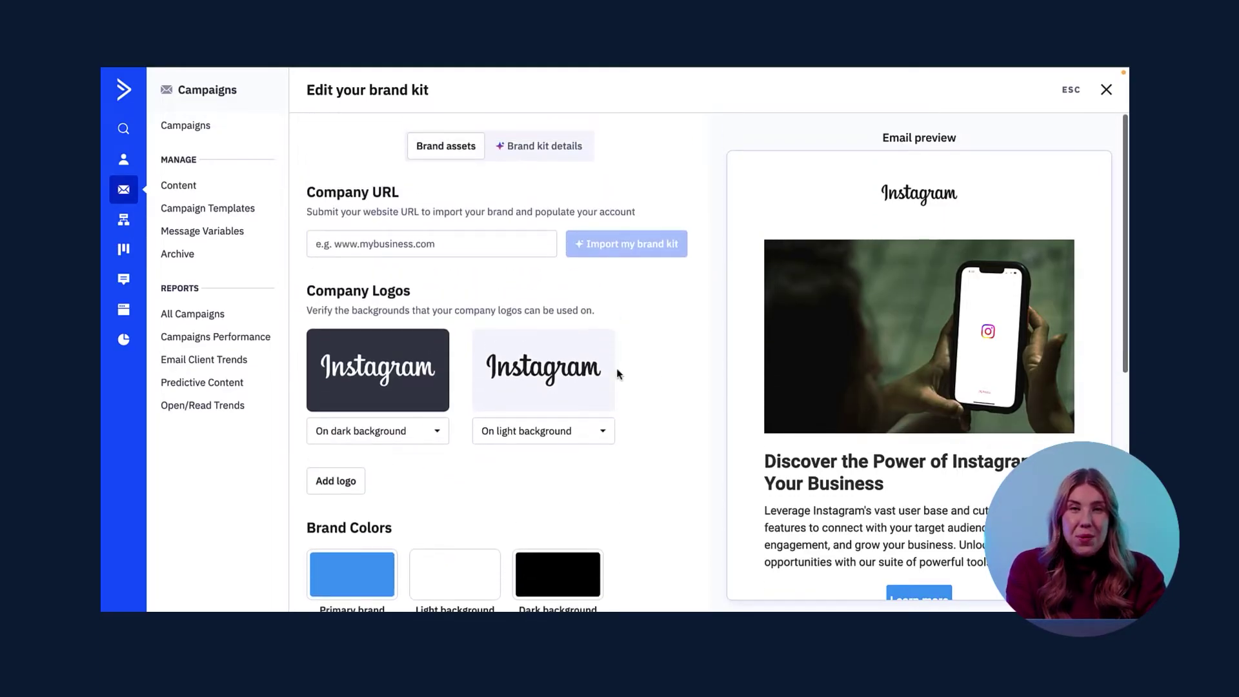
Import branding from Youtube.com as the brand kit's Company URL
left_click(446, 248)
type("Youtube.co")
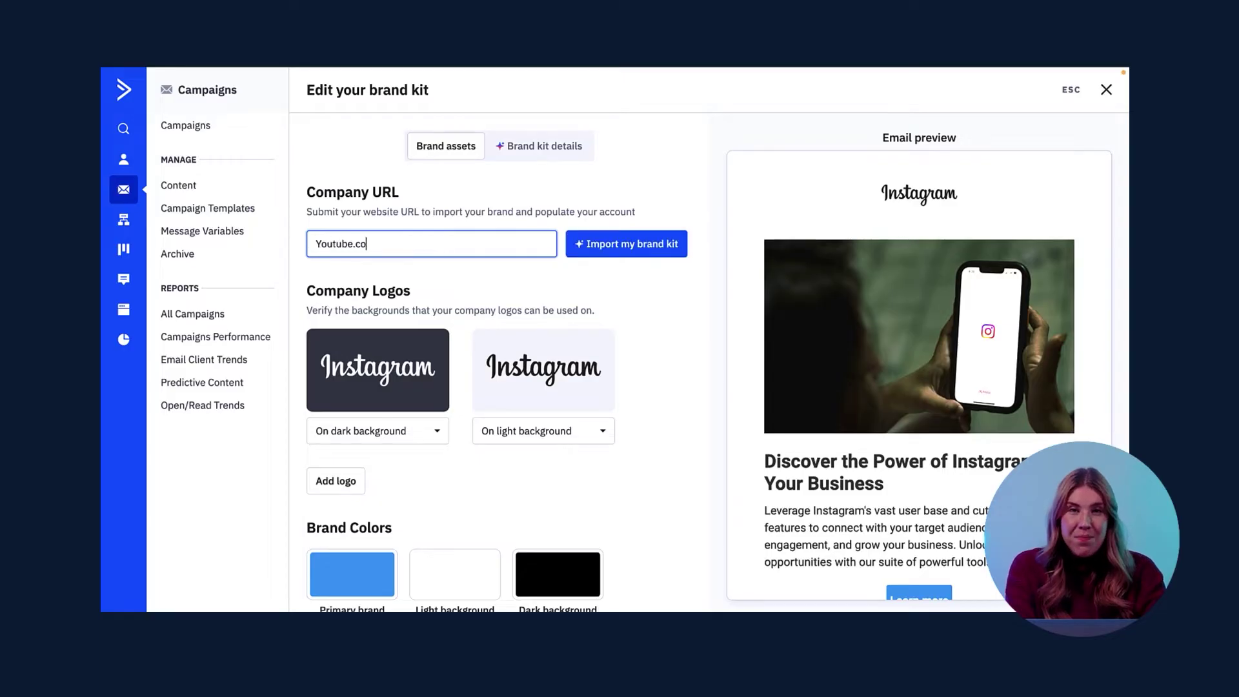
type("m")
key("Return")
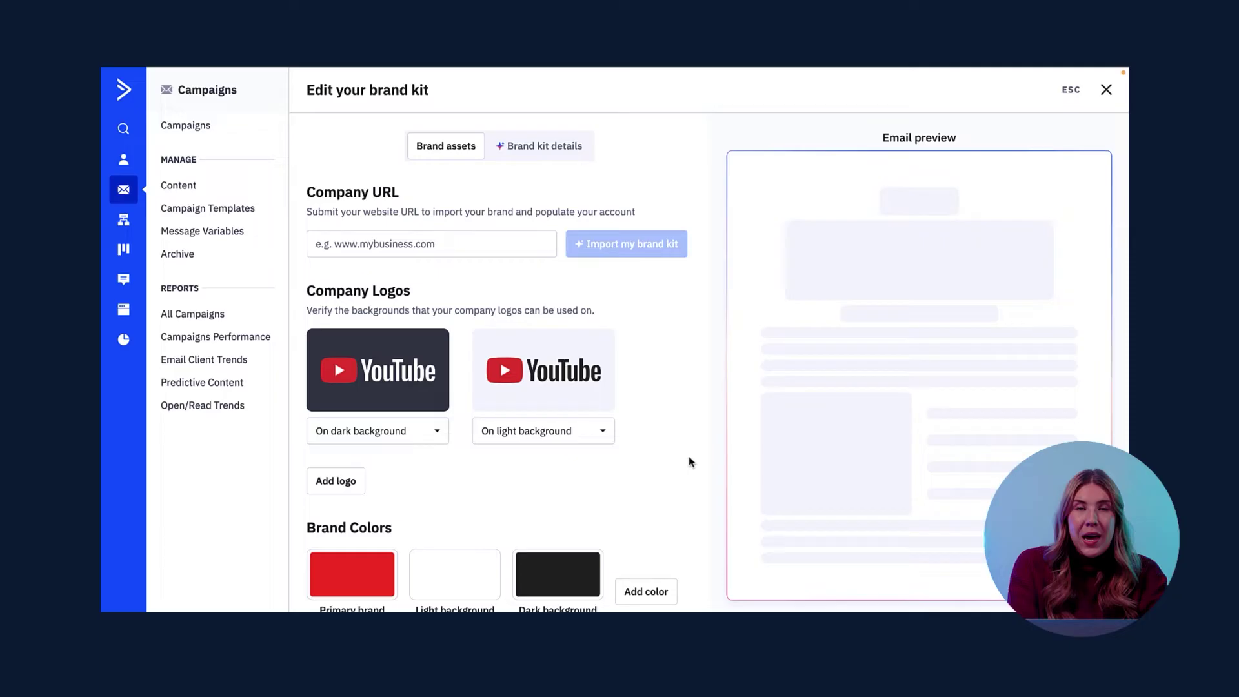
scroll(656, 467, "down", 4)
scroll(656, 467, "down", 1)
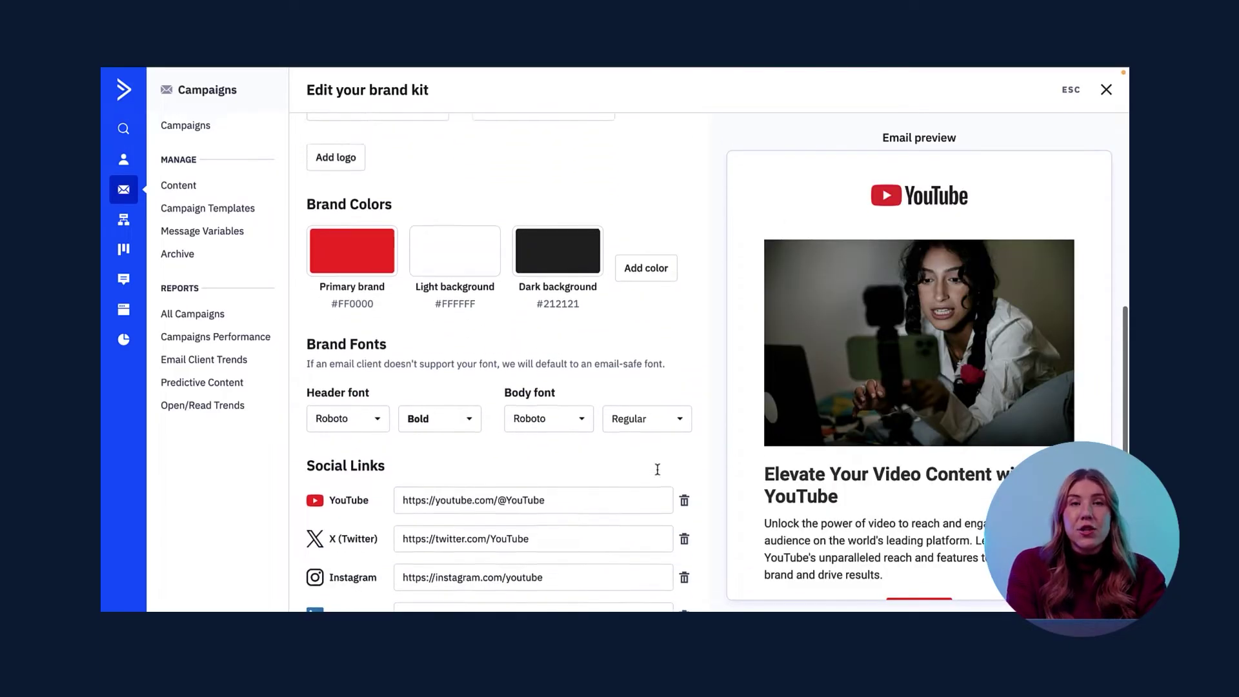
scroll(657, 469, "up", 5)
Import Activecampaign.com branding and review the auto-filled Brand kit details
left_click(474, 247)
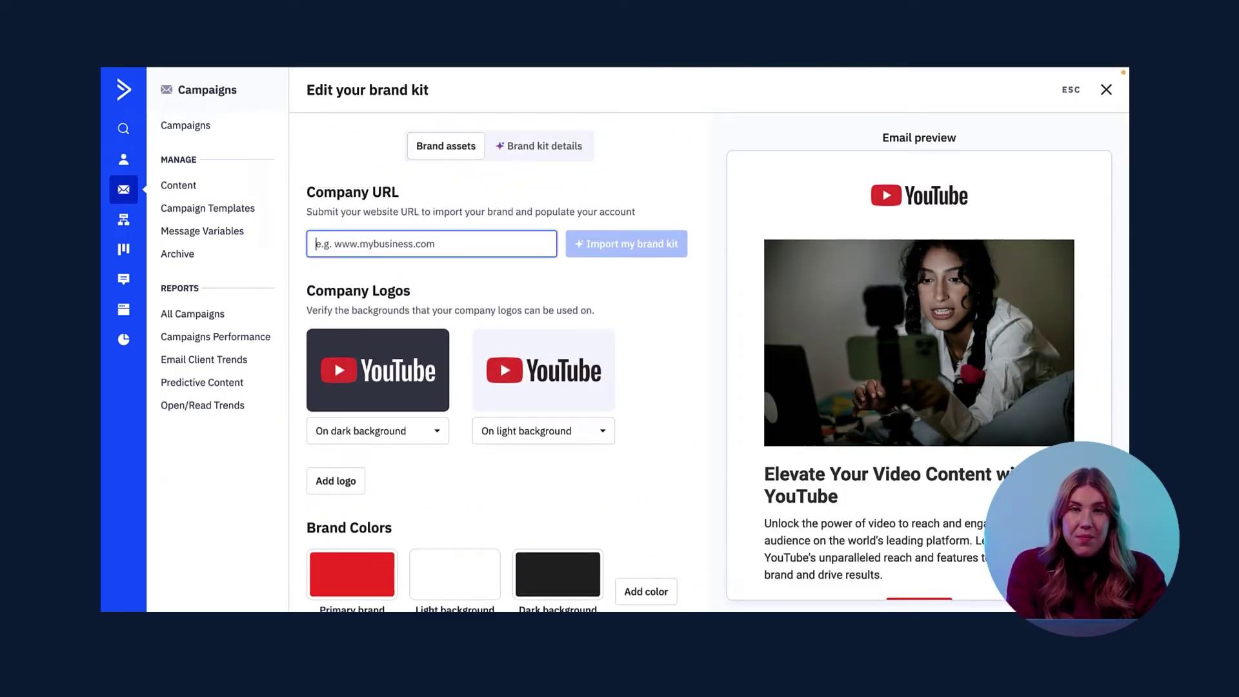
type("Active")
type("g.com")
key("Return")
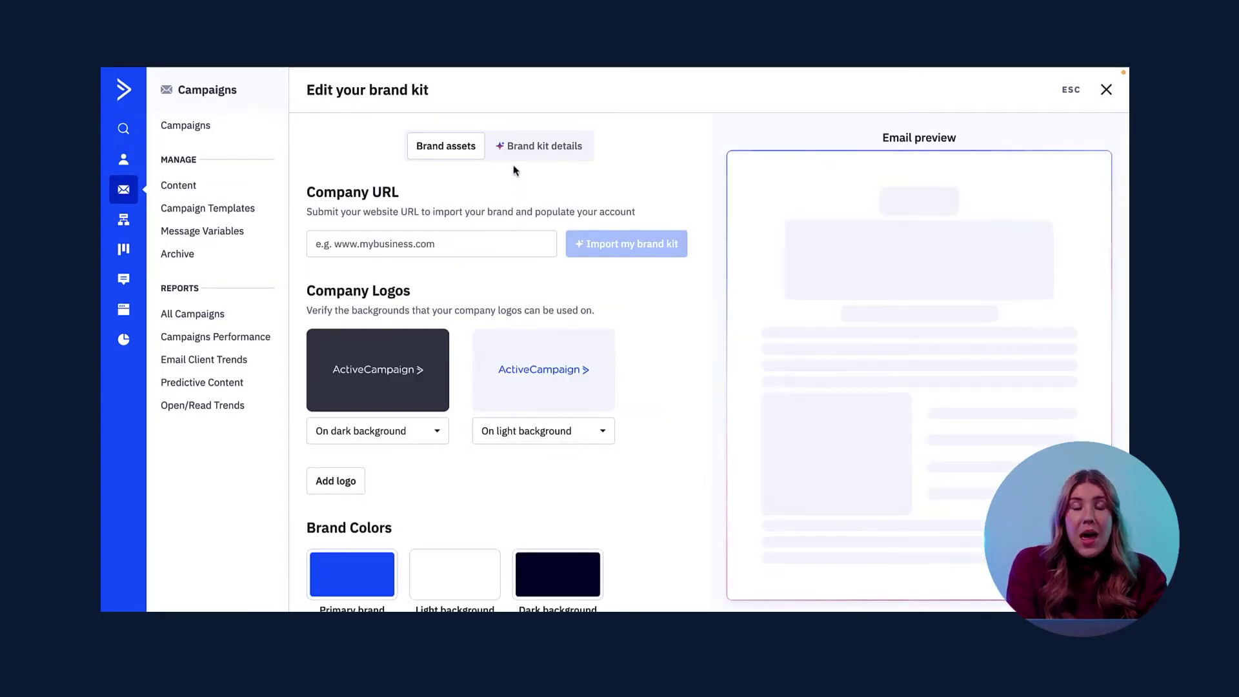
left_click(521, 155)
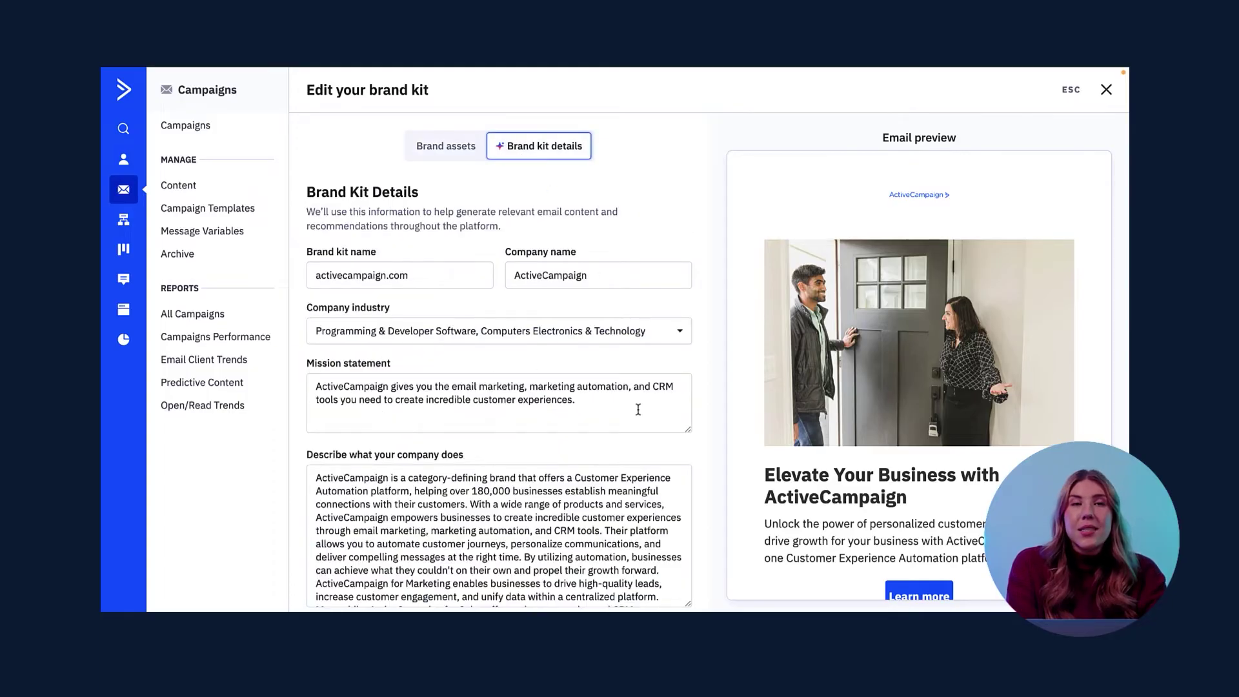
scroll(637, 413, "down", 1)
scroll(652, 522, "down", 2)
scroll(652, 522, "down", 3)
scroll(651, 522, "up", 2)
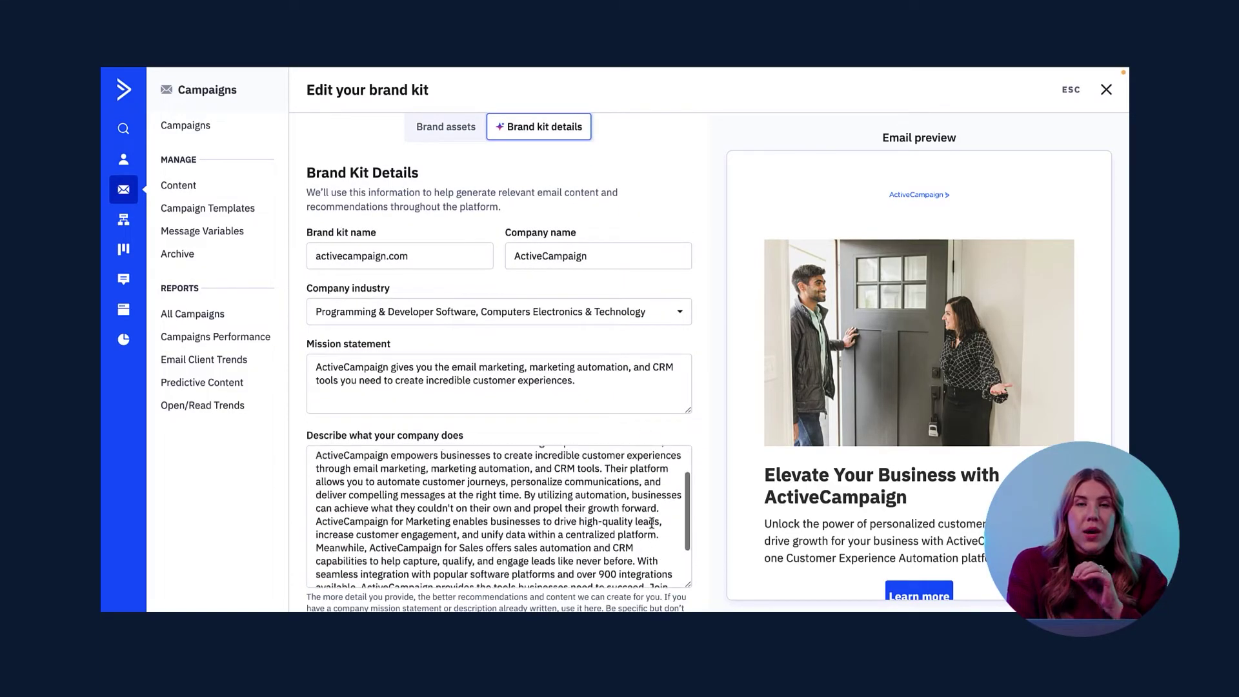
scroll(652, 522, "up", 2)
scroll(652, 522, "up", 1)
scroll(903, 471, "down", 3)
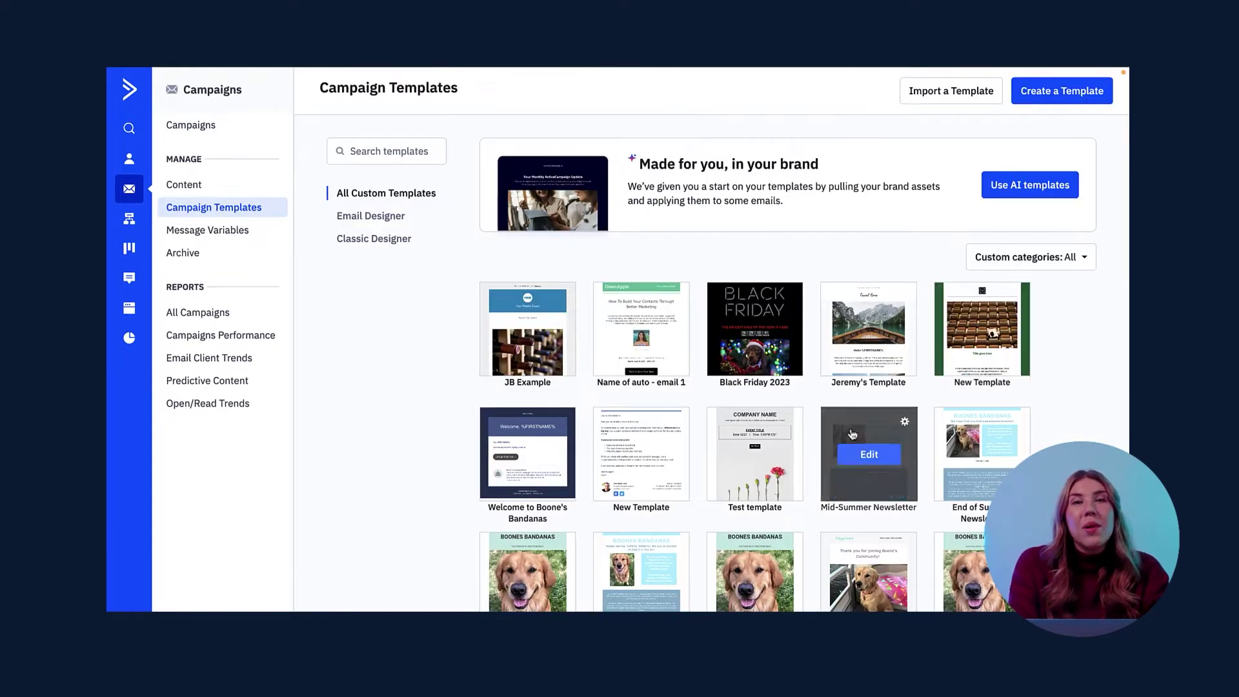
Find the Test template and open it in the email editor
scroll(910, 581, "down", 1)
scroll(910, 586, "down", 2)
scroll(910, 586, "down", 3)
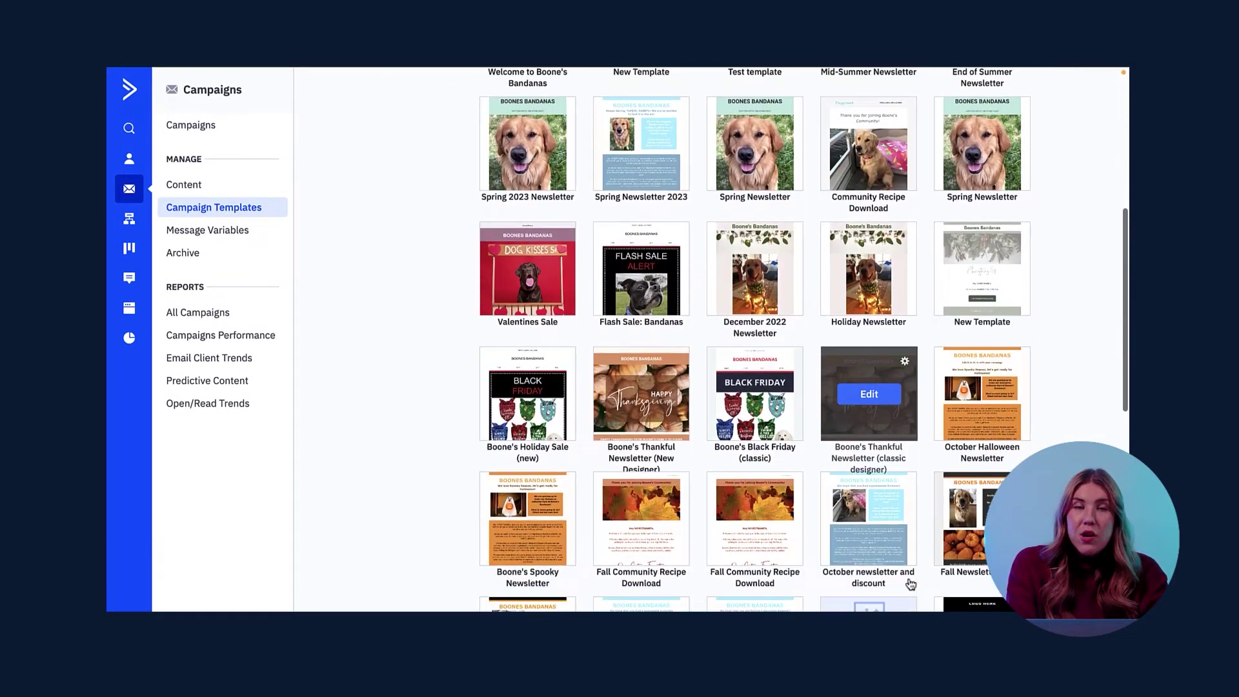
scroll(910, 586, "down", 1)
scroll(910, 584, "down", 6)
scroll(910, 584, "down", 3)
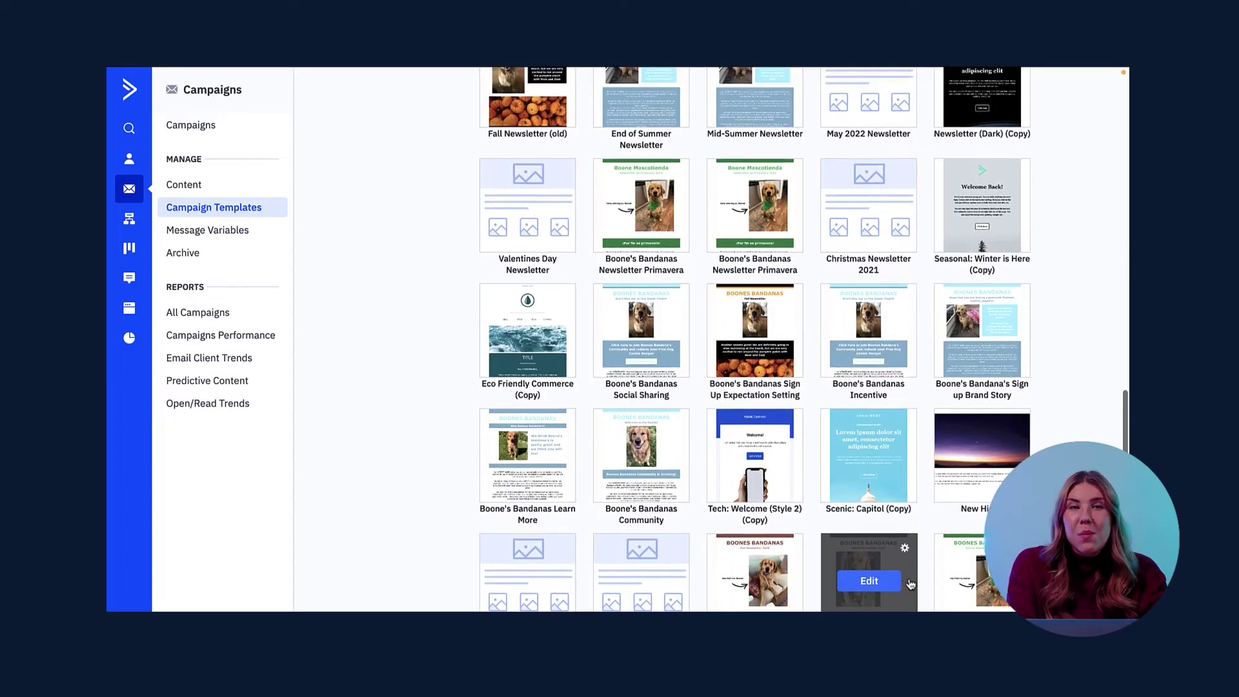
scroll(910, 584, "up", 1)
scroll(910, 583, "up", 9)
scroll(910, 583, "up", 4)
scroll(910, 584, "up", 3)
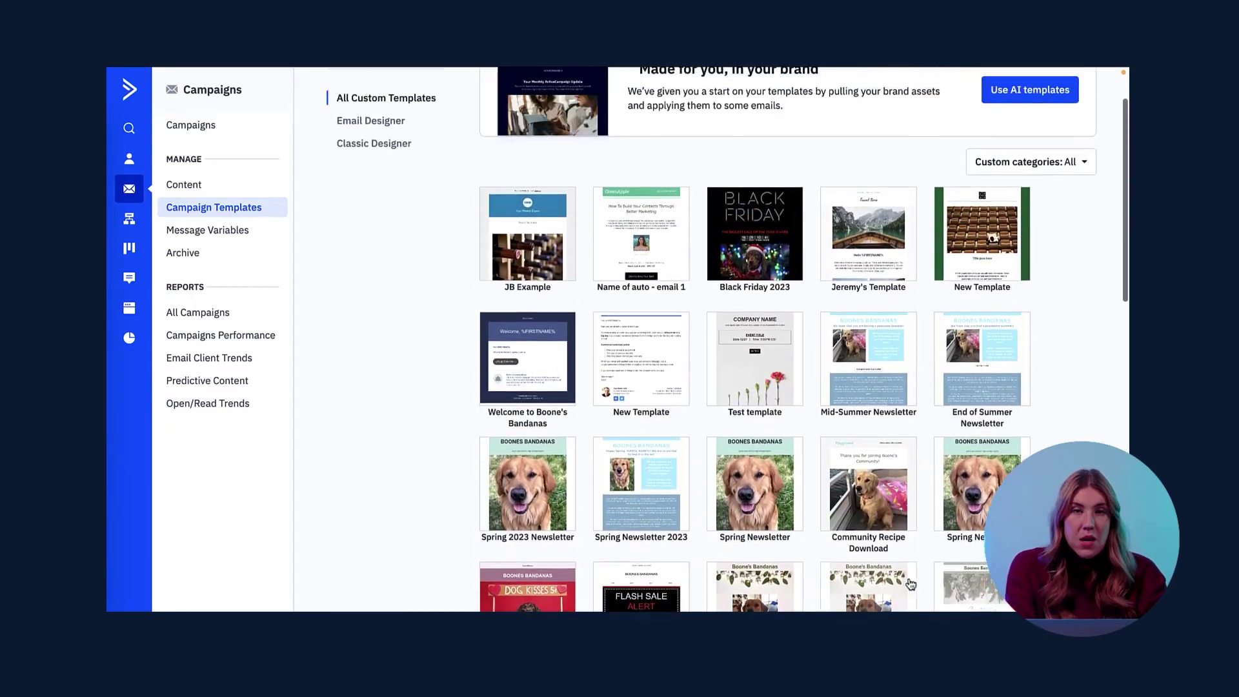
left_click(757, 402)
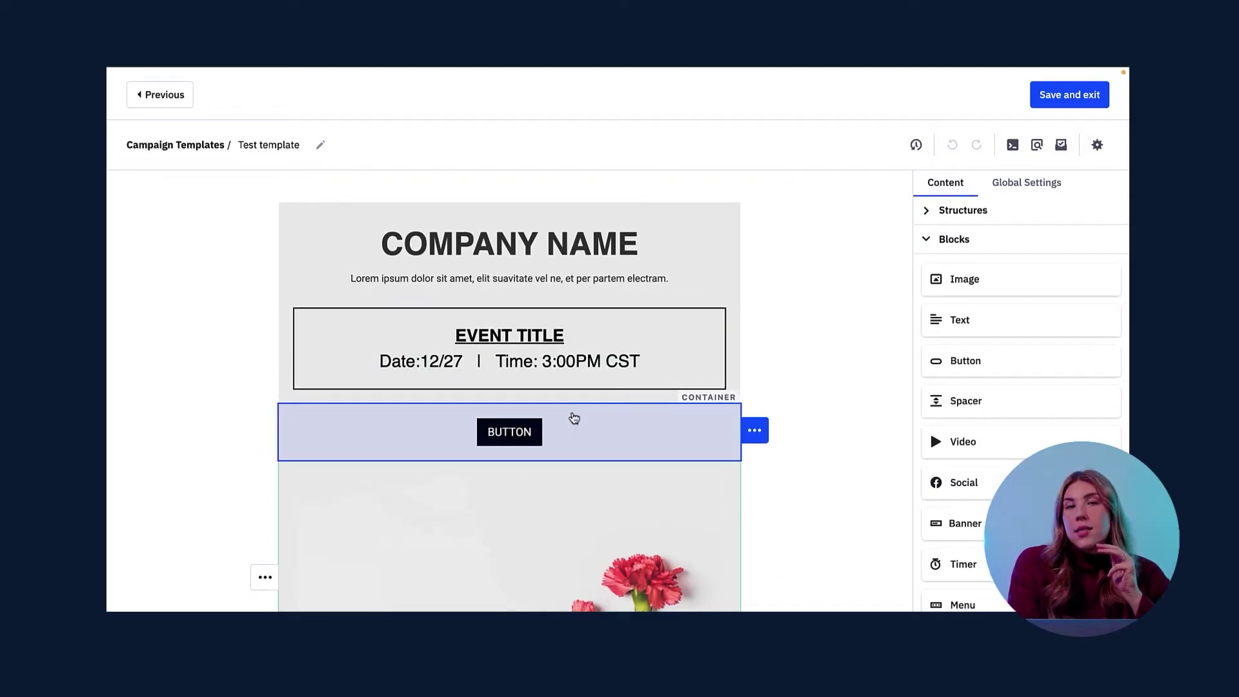
Add an Image block at the top of the email using a Content Manager library image
left_click_drag(888, 267, 564, 243)
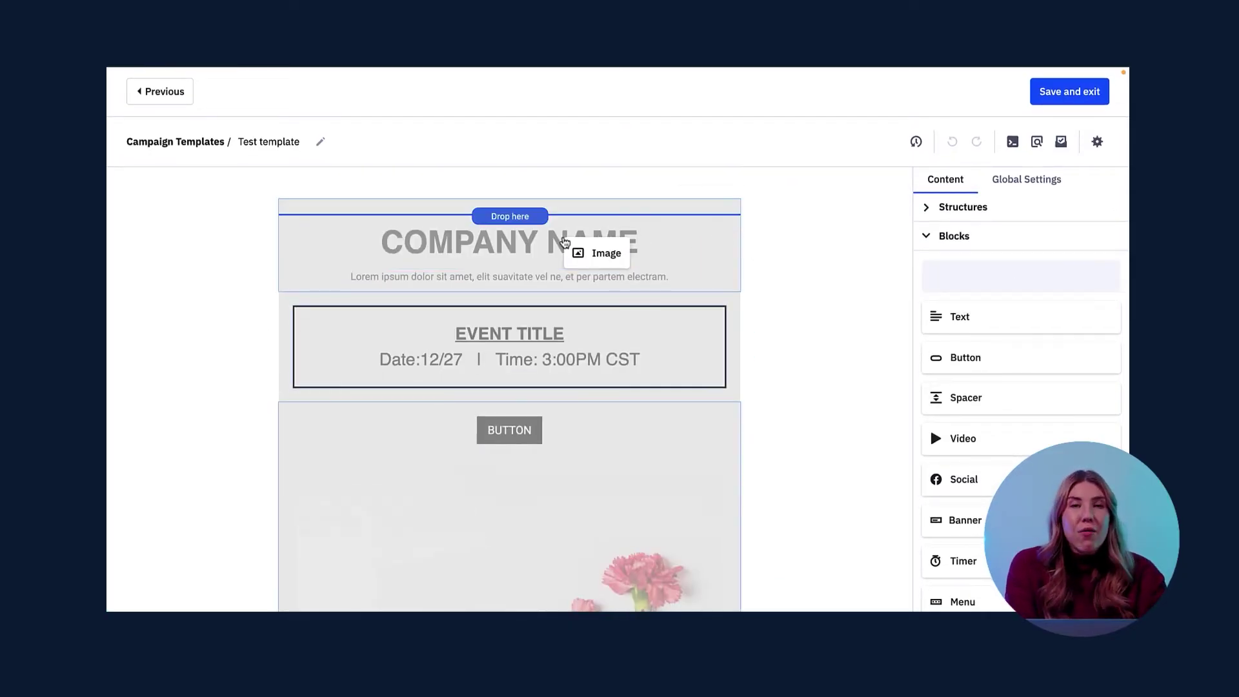
left_click(509, 260)
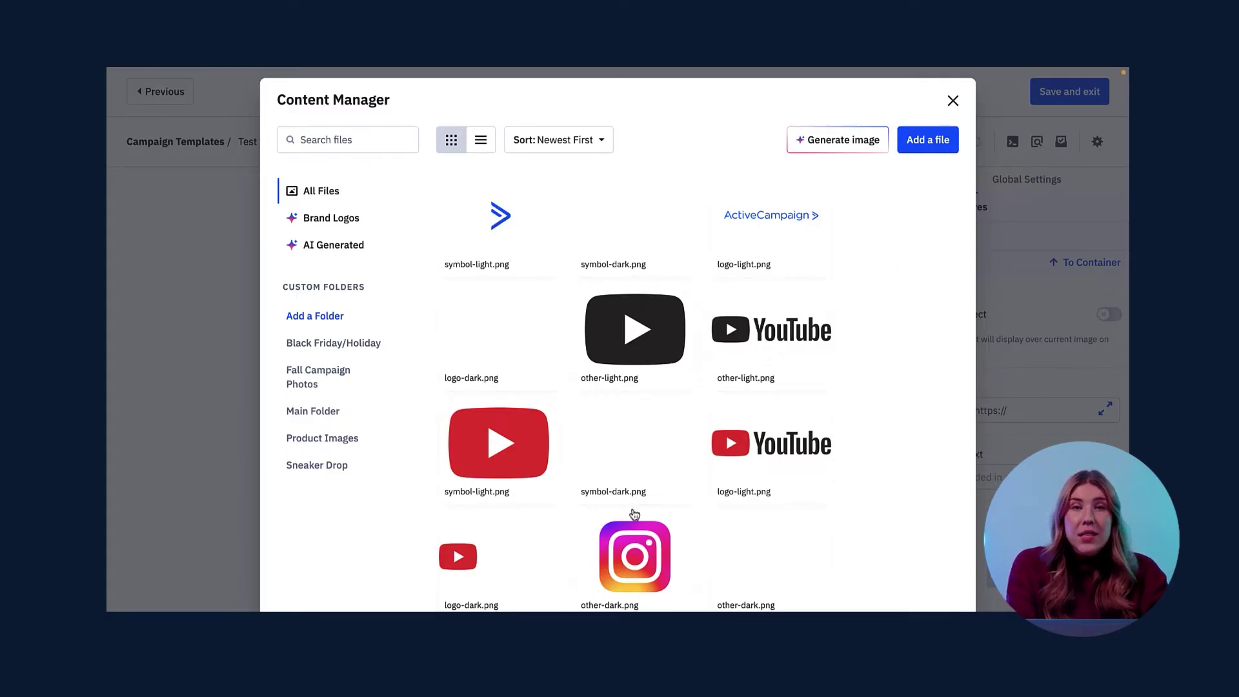
scroll(633, 512, "down", 2)
scroll(684, 574, "down", 3)
scroll(671, 574, "up", 2)
scroll(645, 555, "up", 3)
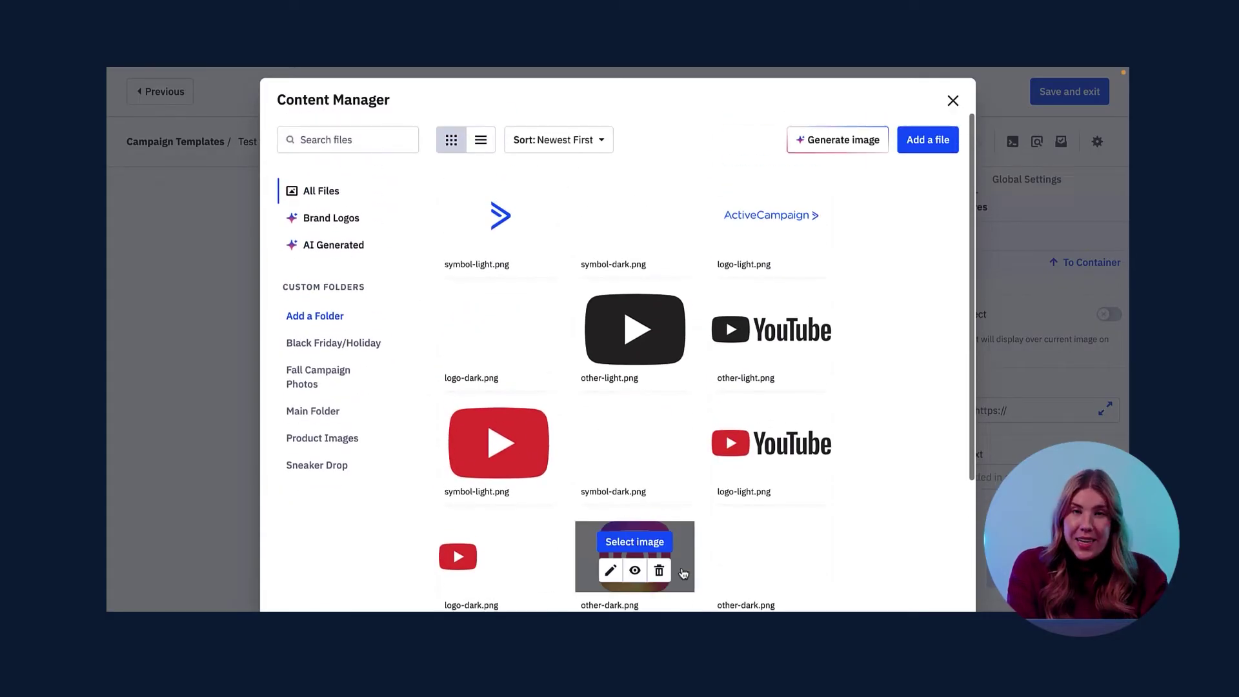
left_click(496, 206)
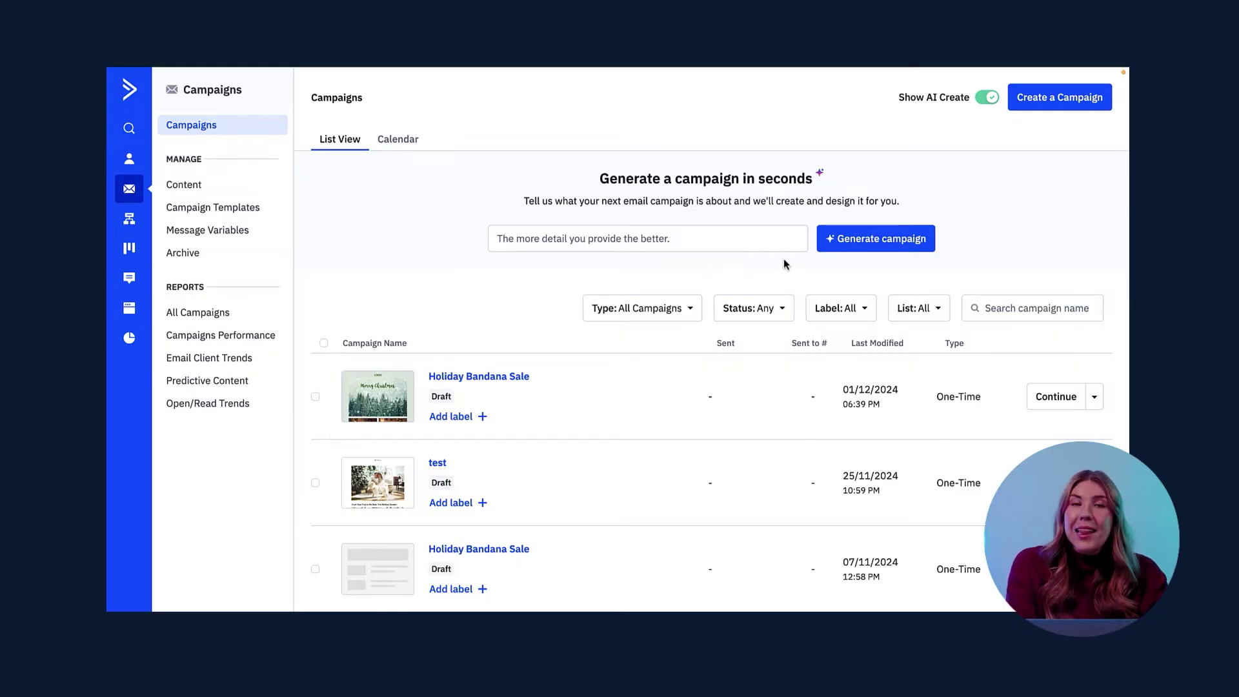
Generate an AI campaign describing Boones Bandanas' seasonal sale and new New York store opening
left_click(507, 232)
type("c")
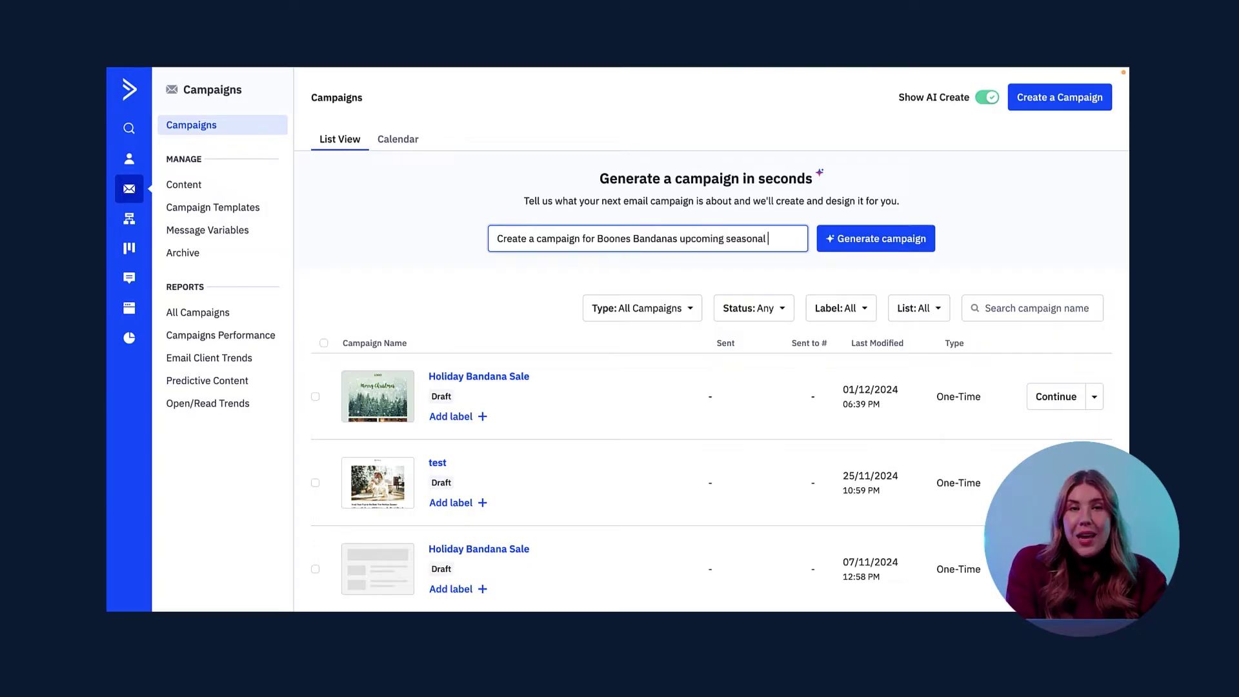
type("and a new")
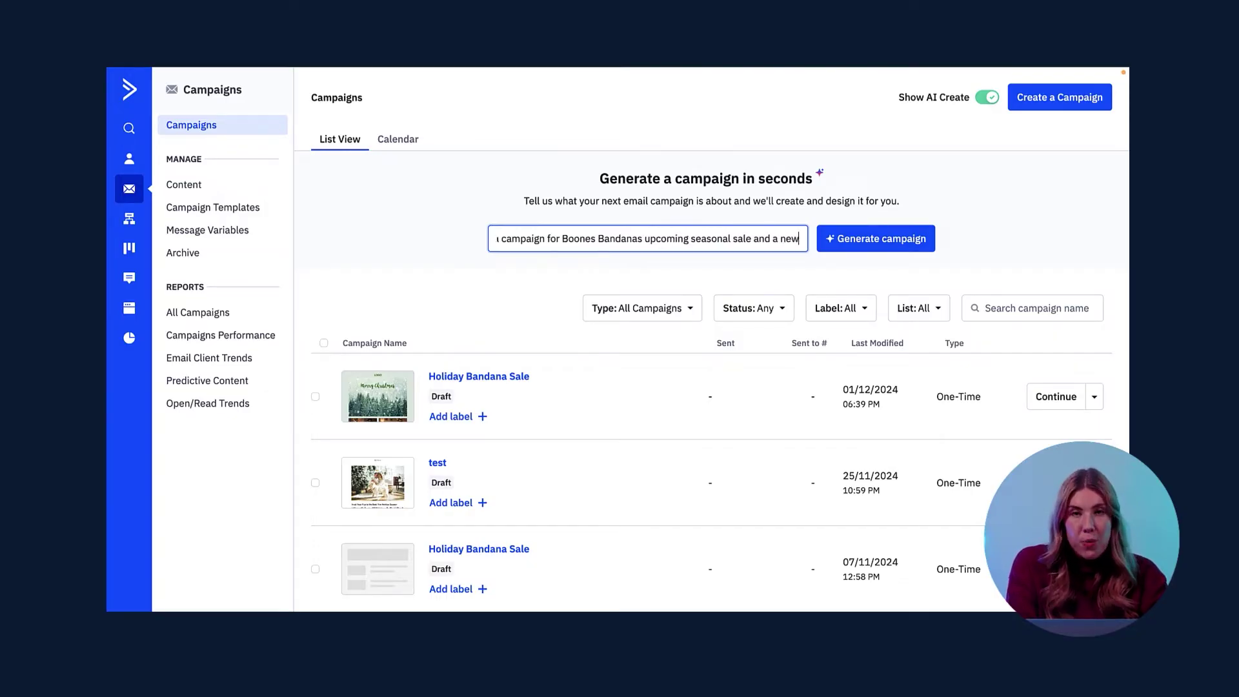
type(" store")
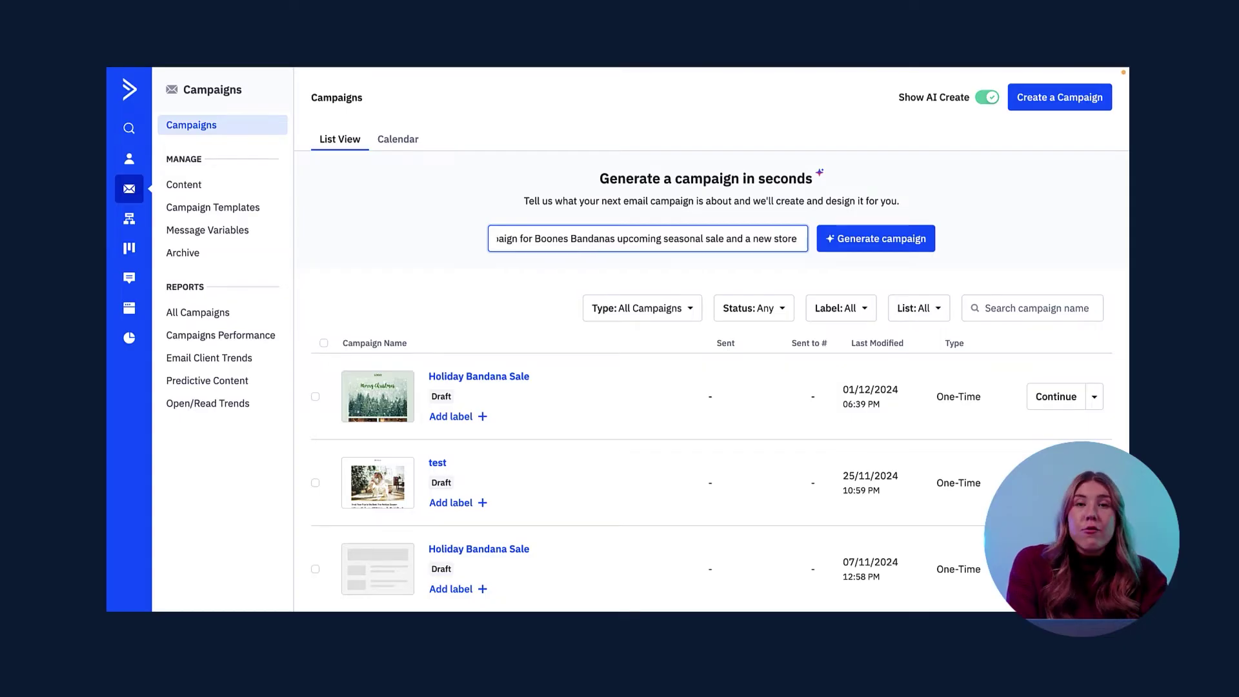
type(" Opening i")
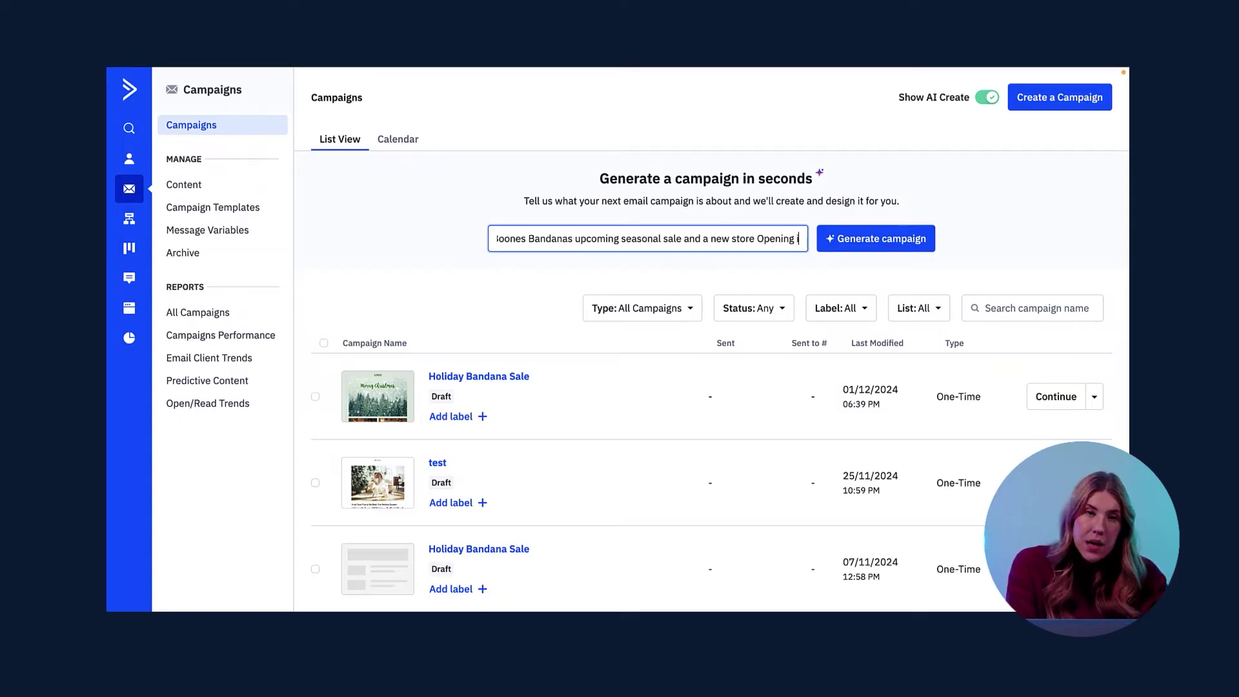
type("n New ")
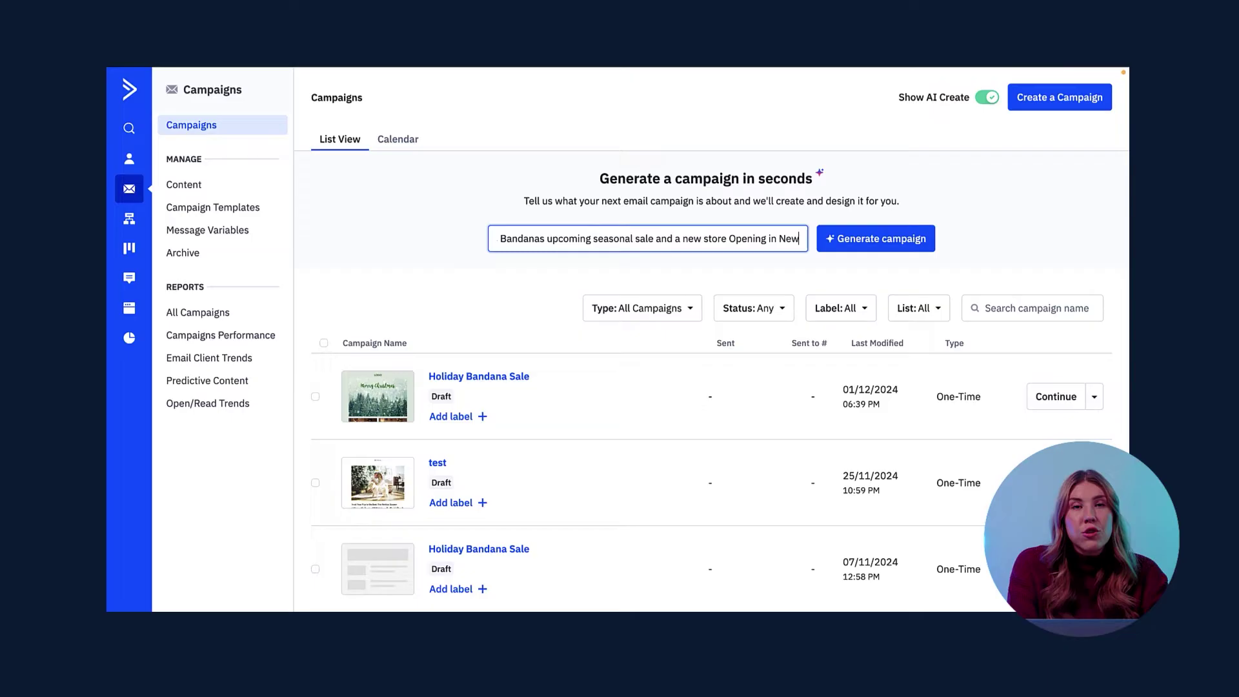
type("York")
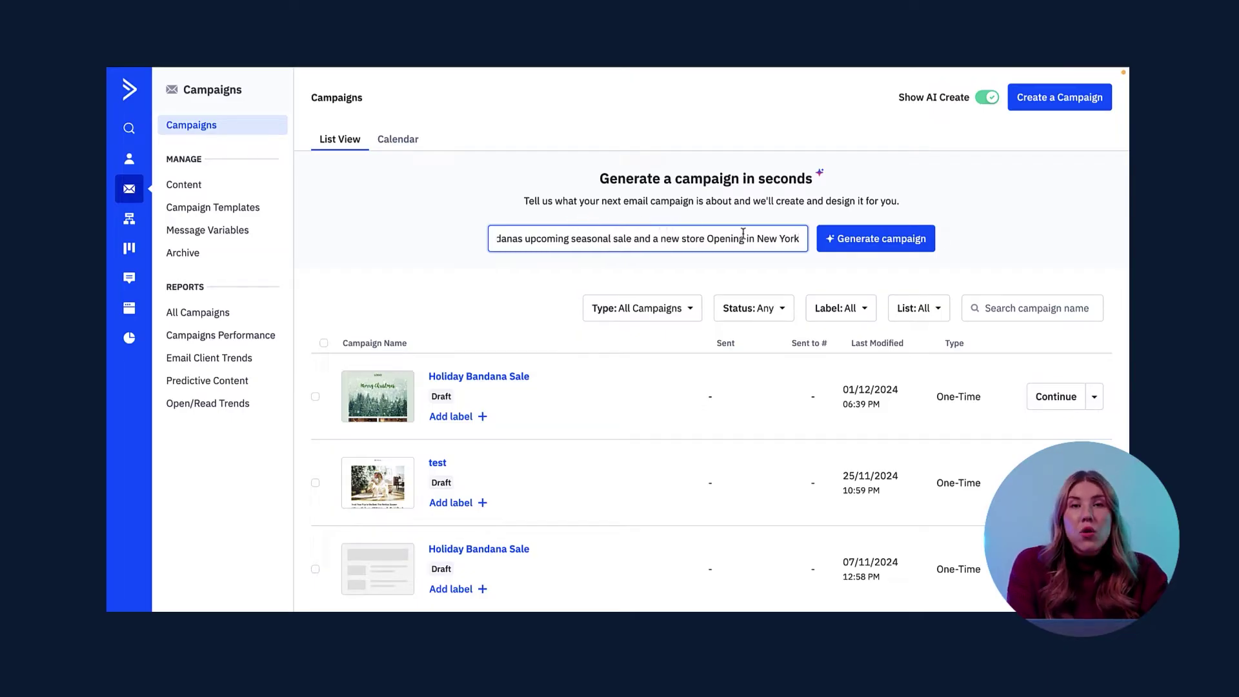
left_click(855, 244)
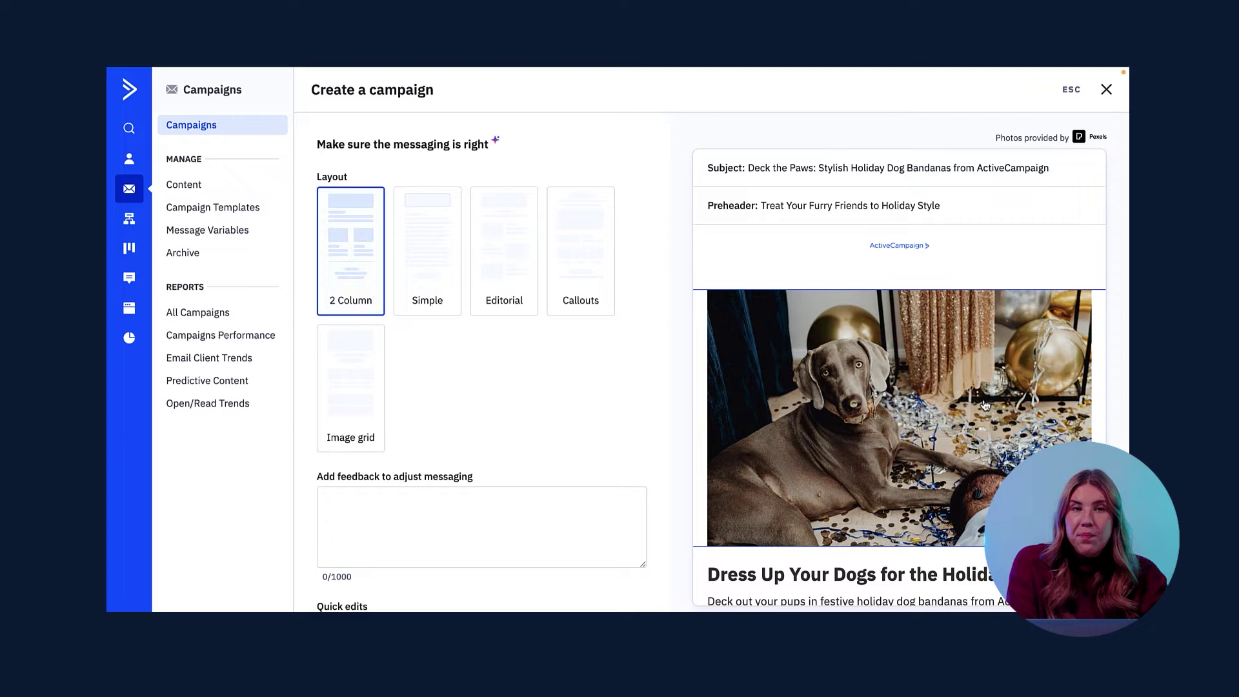
Switch the AI email draft to the Editorial layout
scroll(985, 405, "down", 3)
scroll(985, 405, "down", 3)
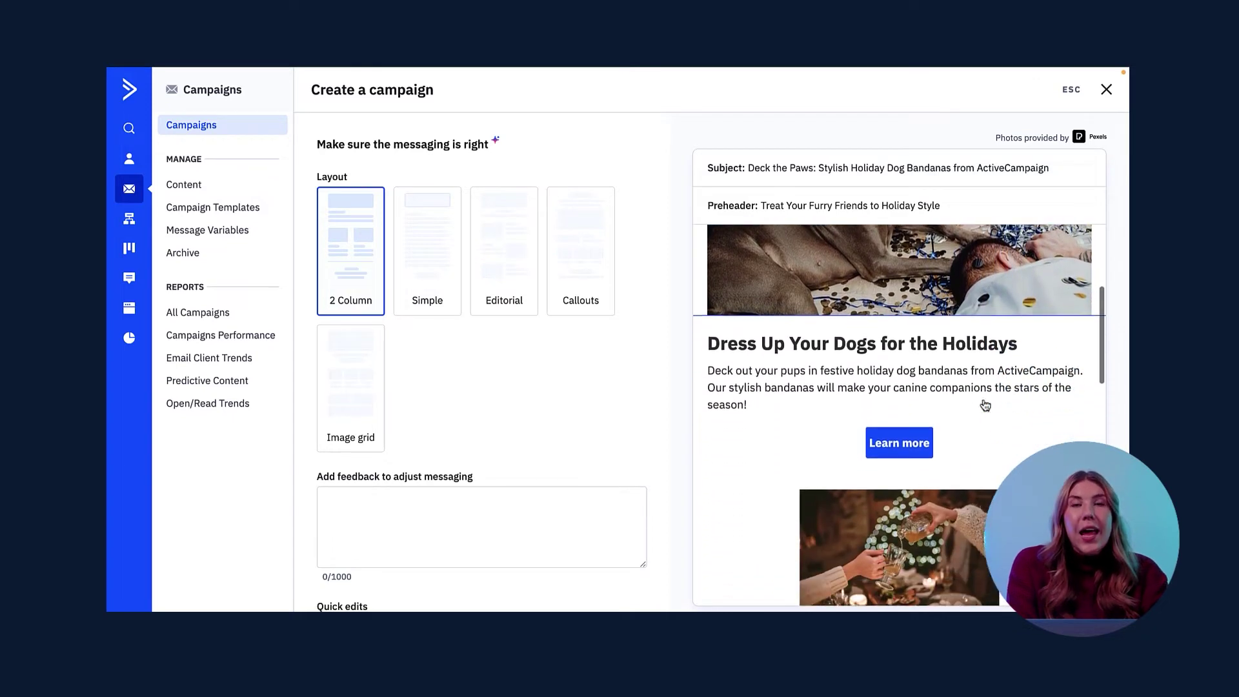
scroll(985, 404, "down", 2)
scroll(985, 404, "down", 2)
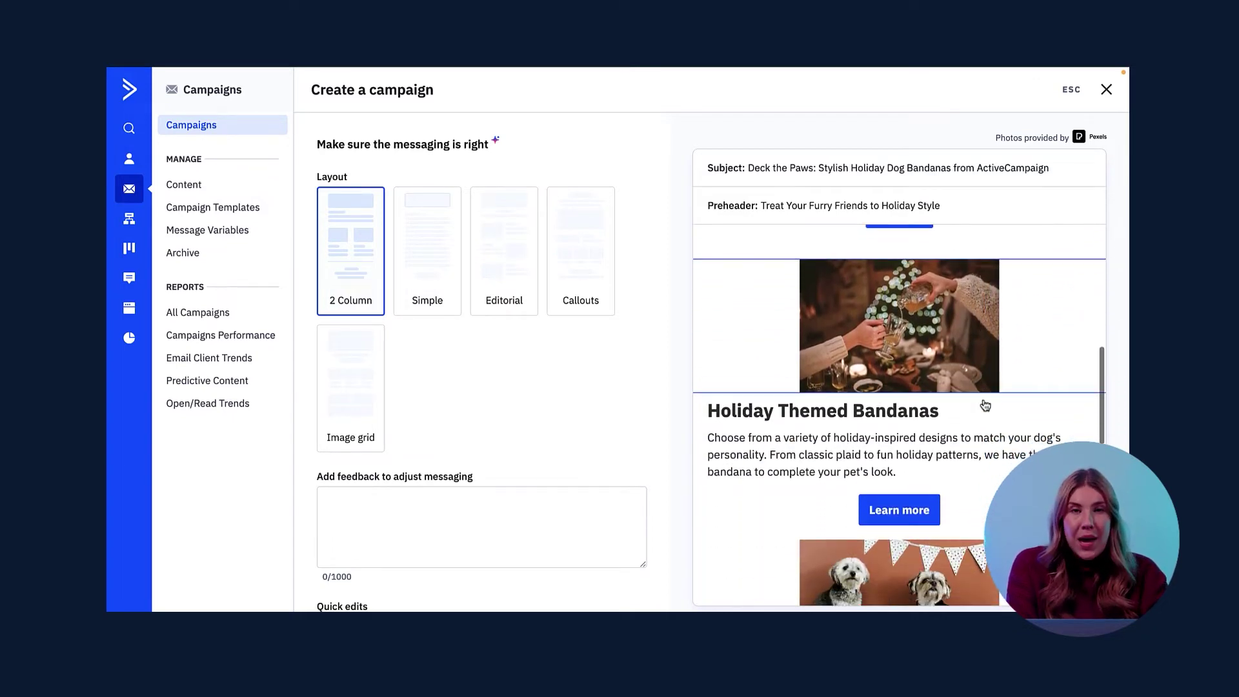
scroll(985, 404, "down", 3)
scroll(985, 405, "down", 2)
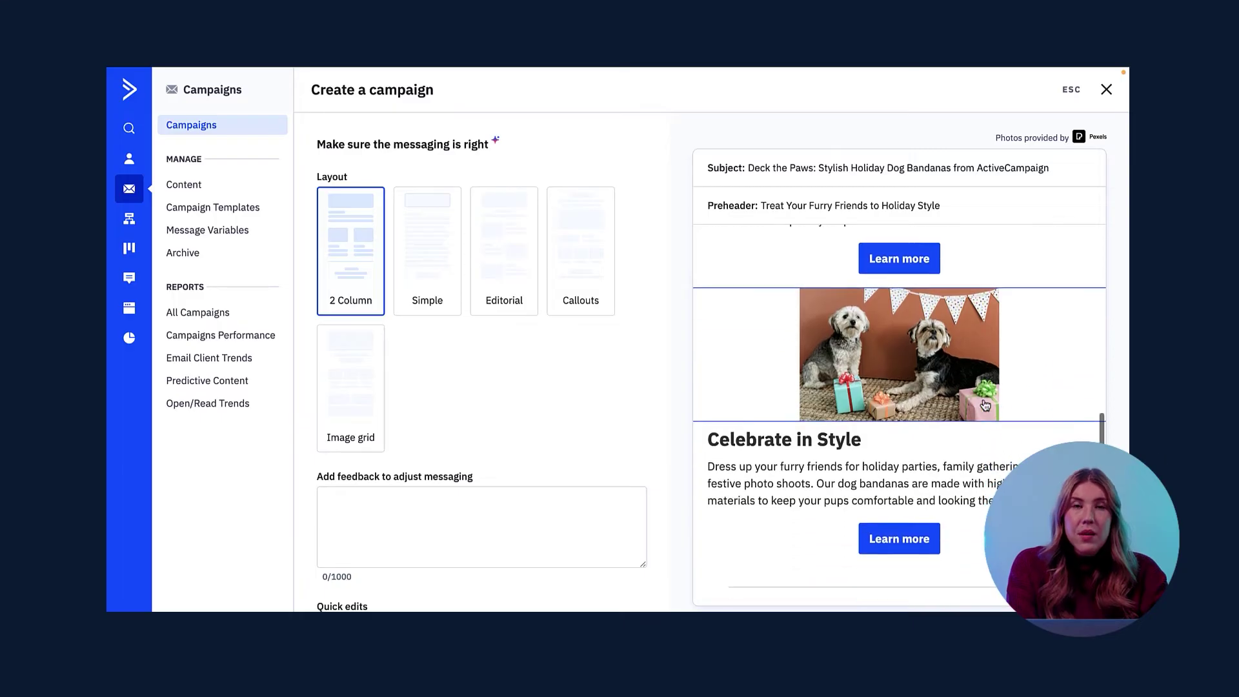
scroll(985, 405, "down", 2)
scroll(986, 404, "down", 2)
scroll(983, 398, "down", 2)
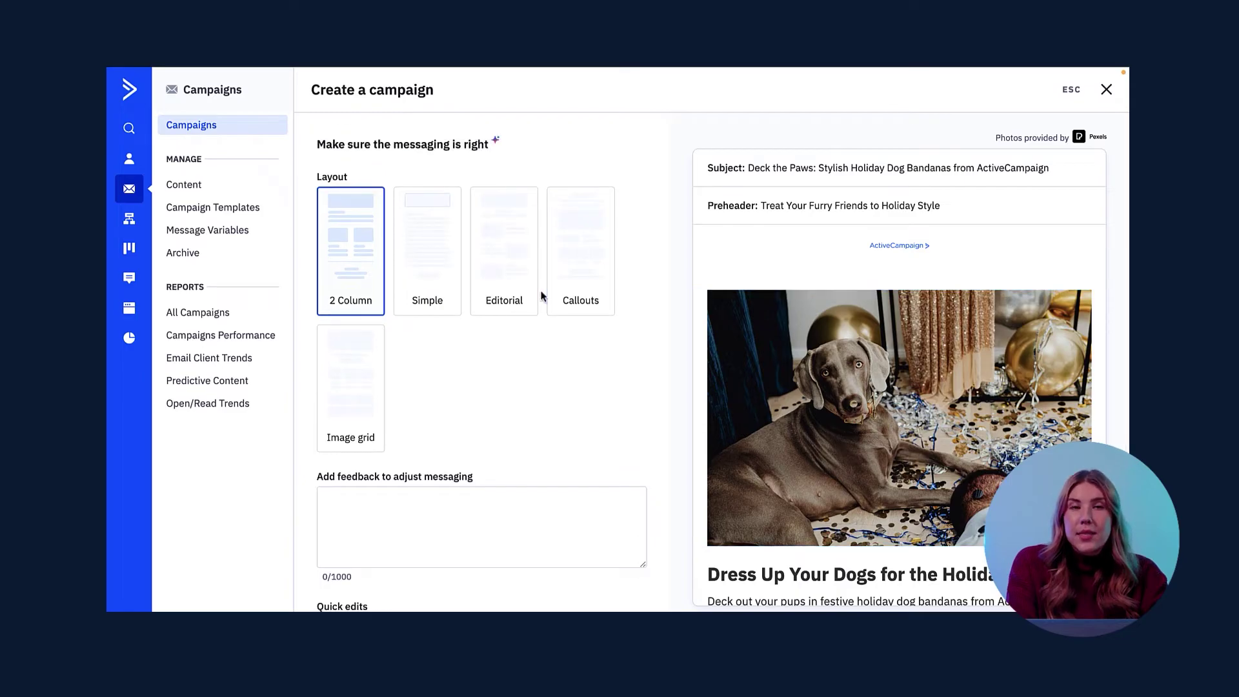
left_click(501, 270)
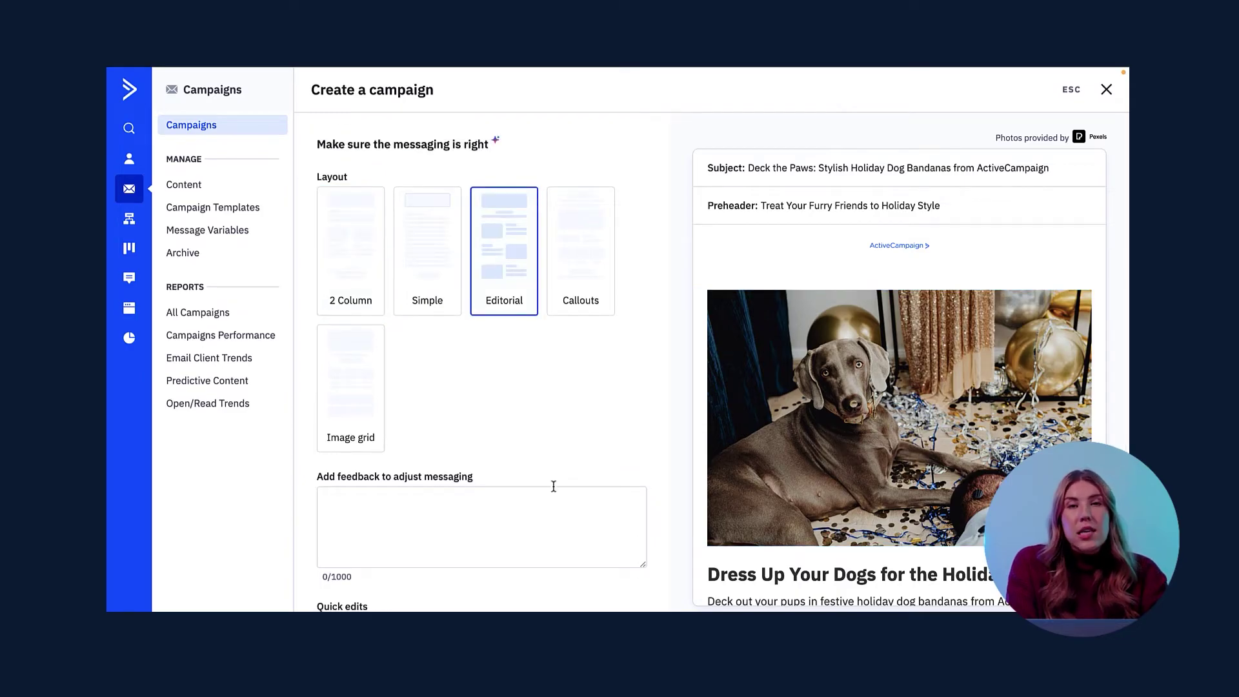
Apply the Boost excitement quick edit and regenerate the email
scroll(595, 500, "down", 2)
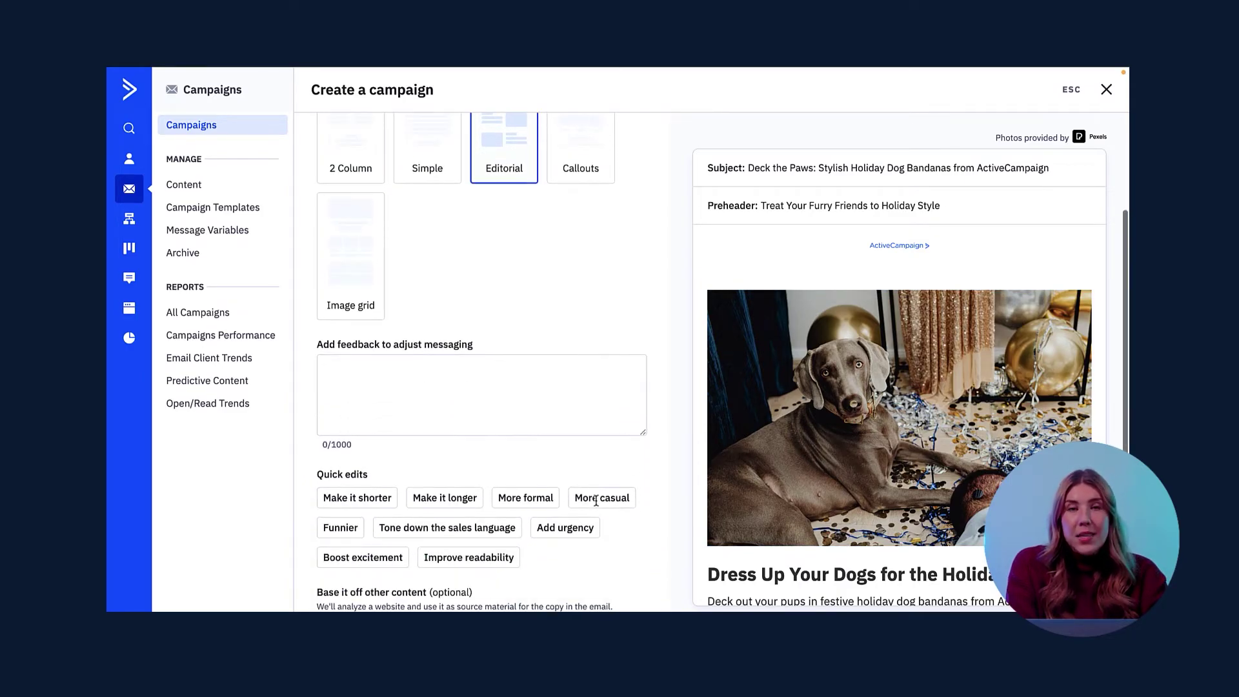
left_click(368, 558)
scroll(580, 580, "down", 1)
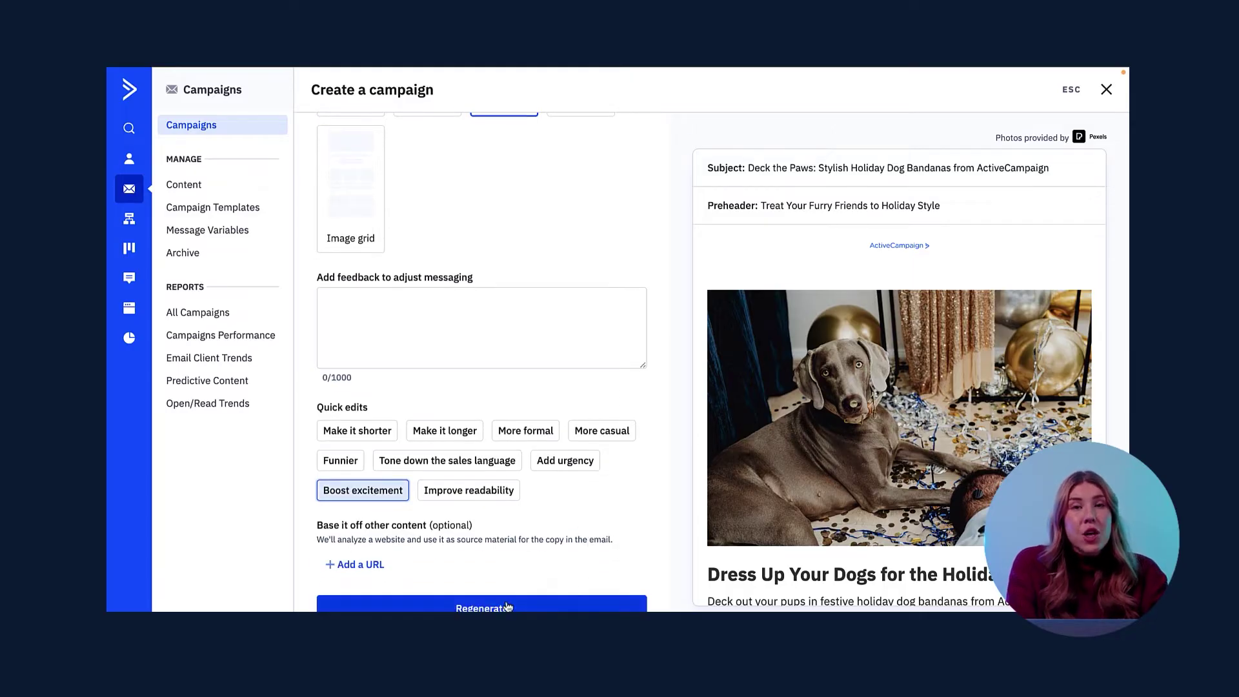
left_click(491, 608)
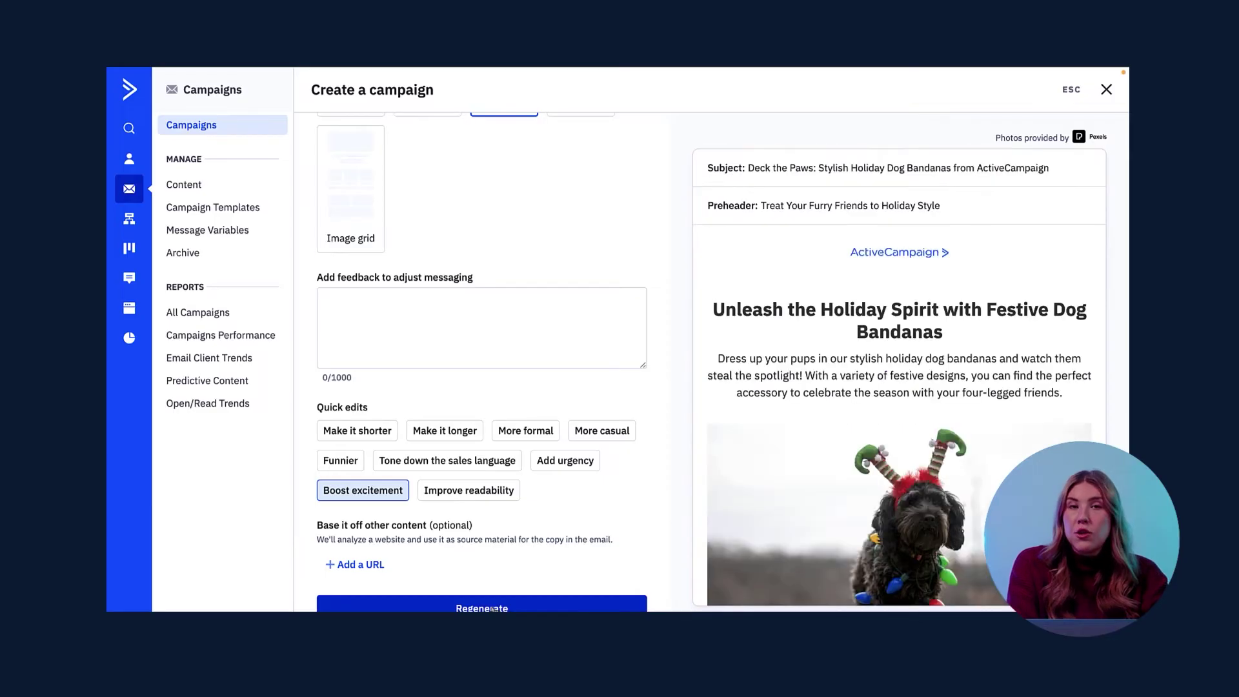
scroll(1062, 434, "down", 2)
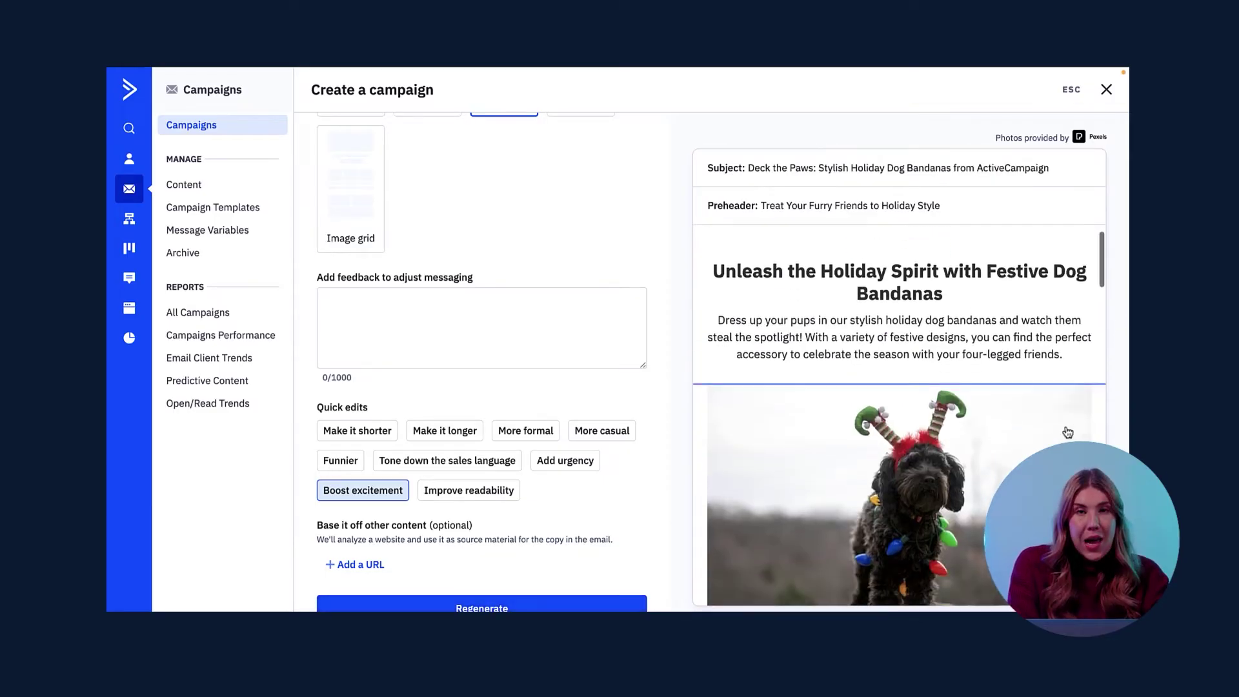
scroll(1062, 433, "up", 2)
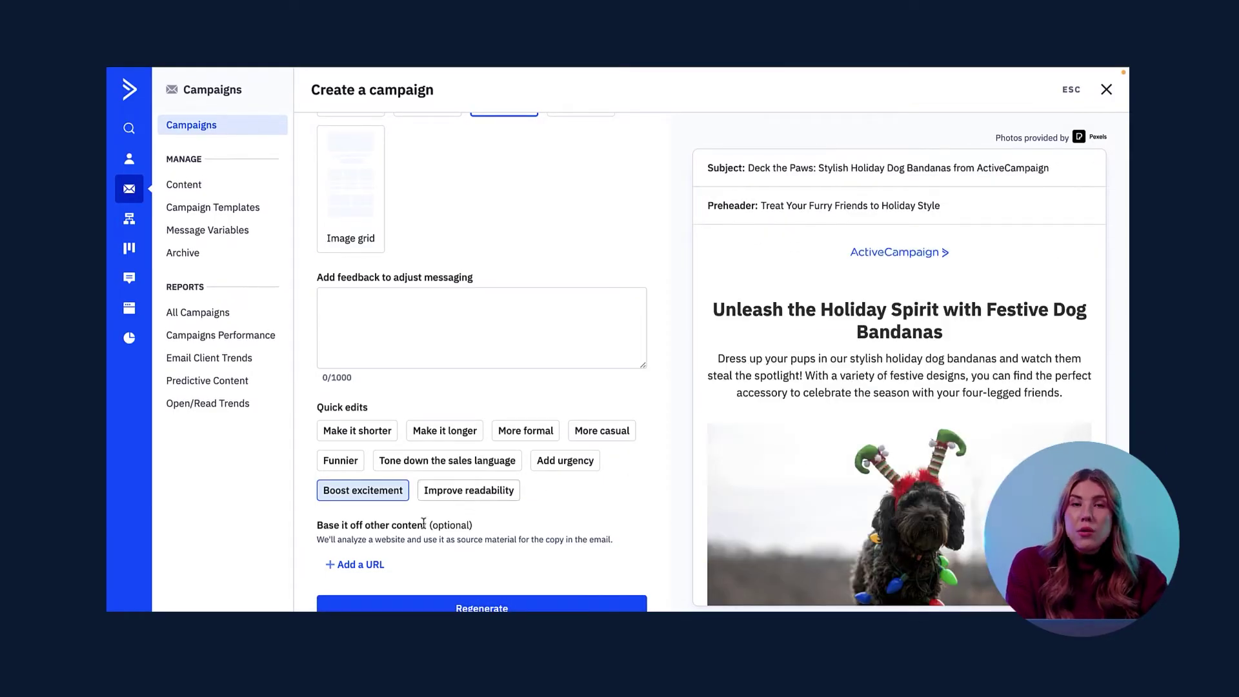
Submit Boonesbandanas.com as the website source for the email copy
left_click(368, 572)
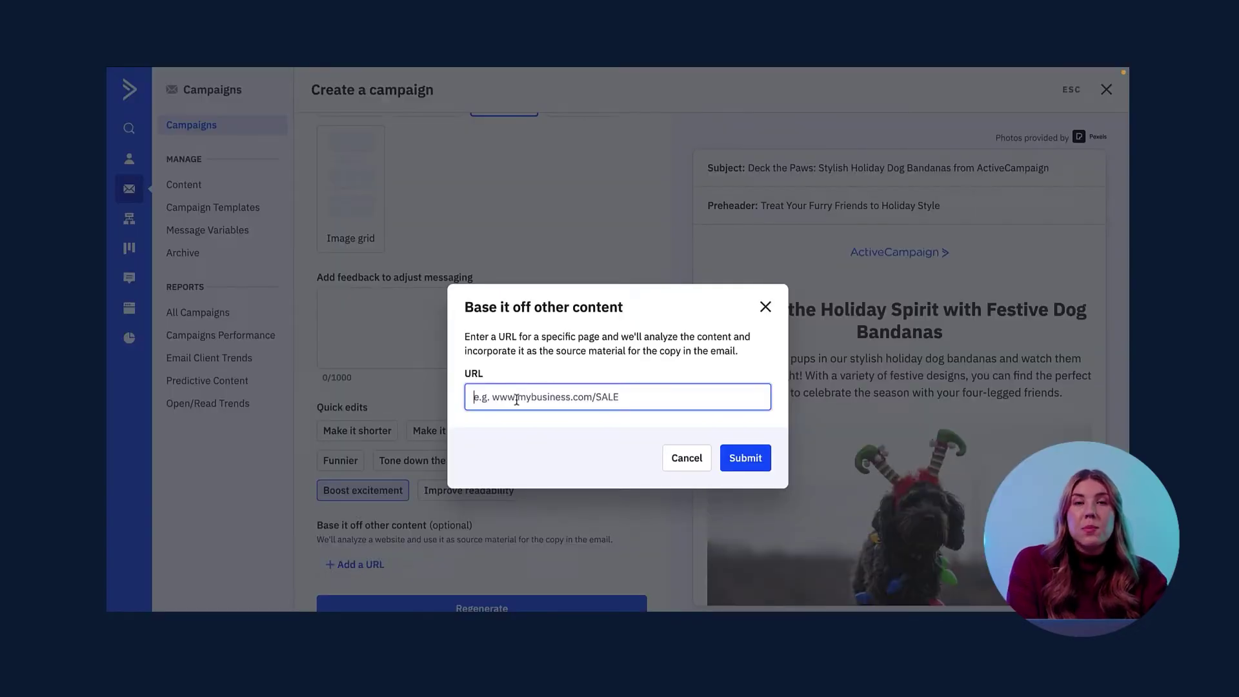
type("Boones")
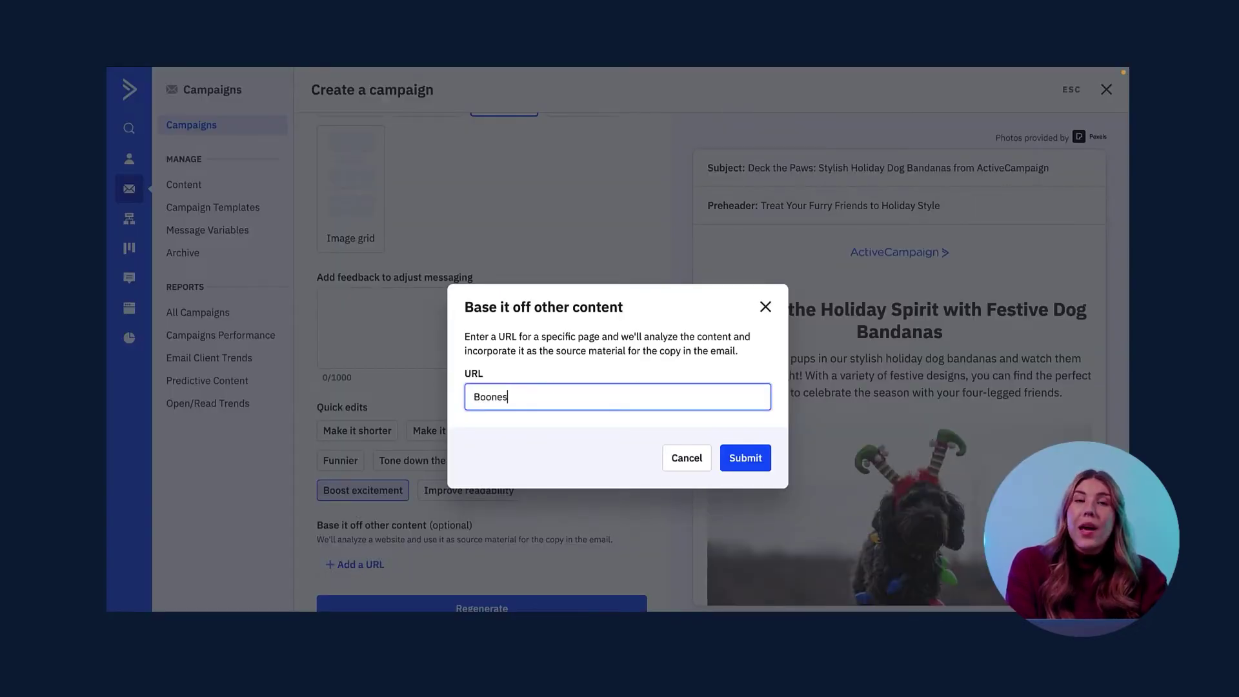
type("banda")
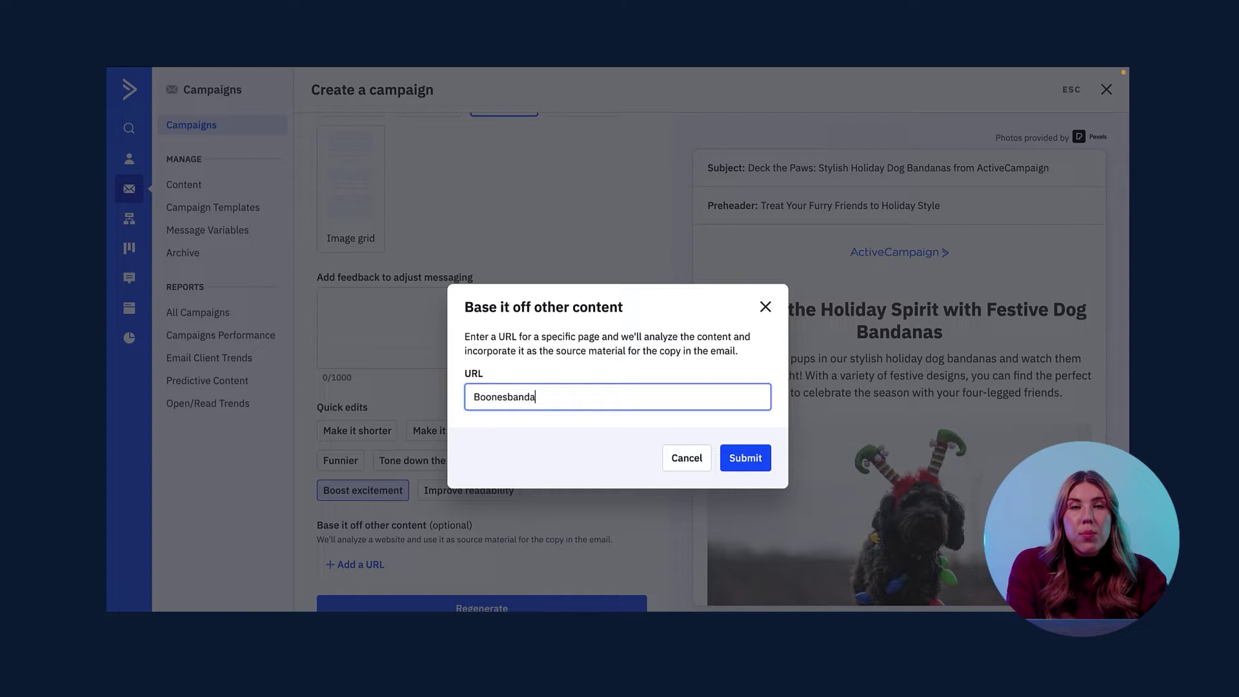
type("nas.com")
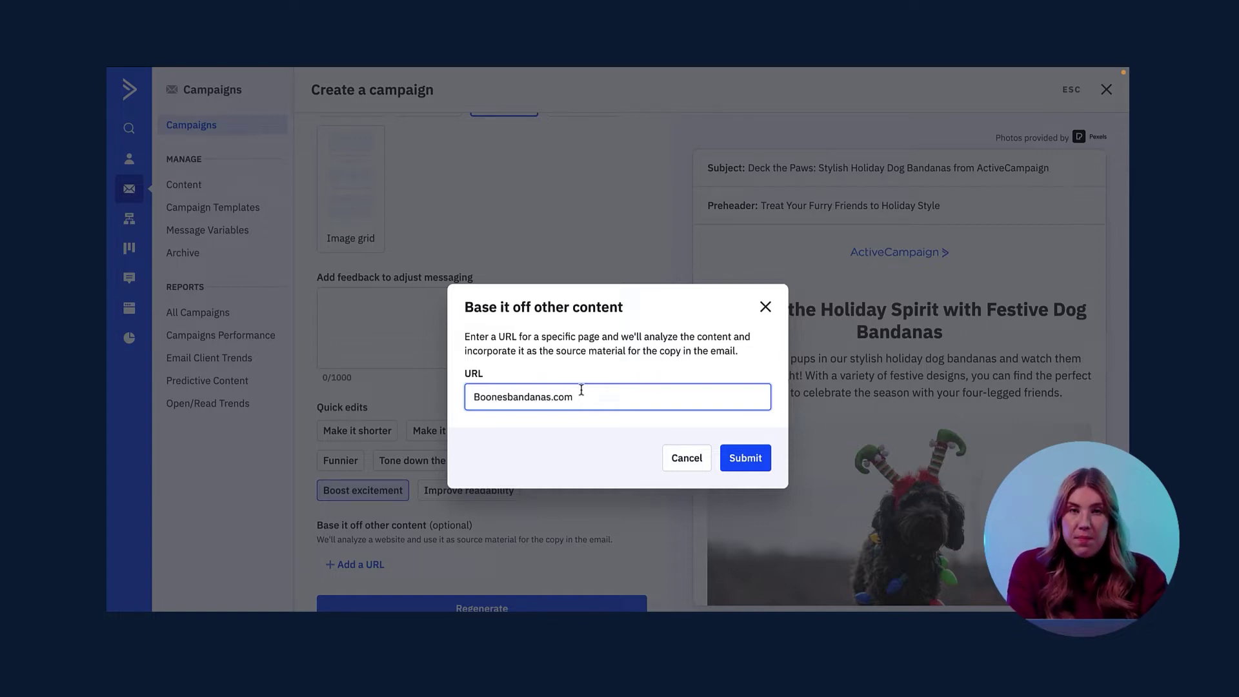
left_click(751, 459)
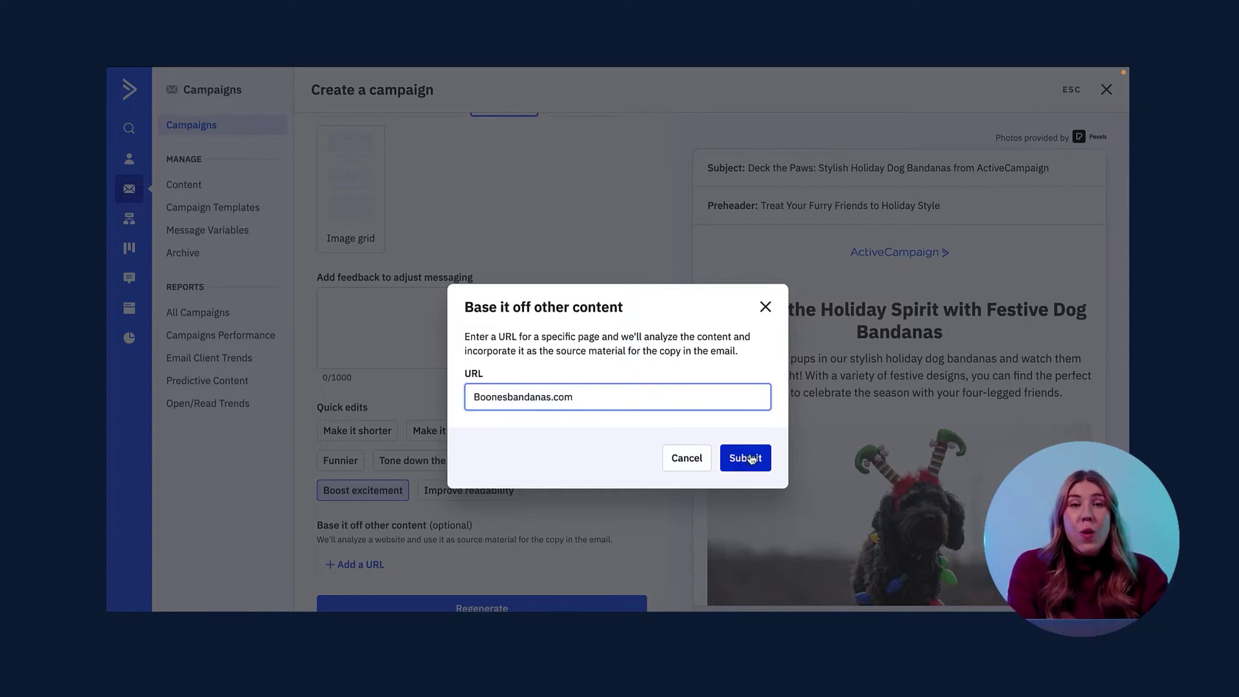
left_click(765, 307)
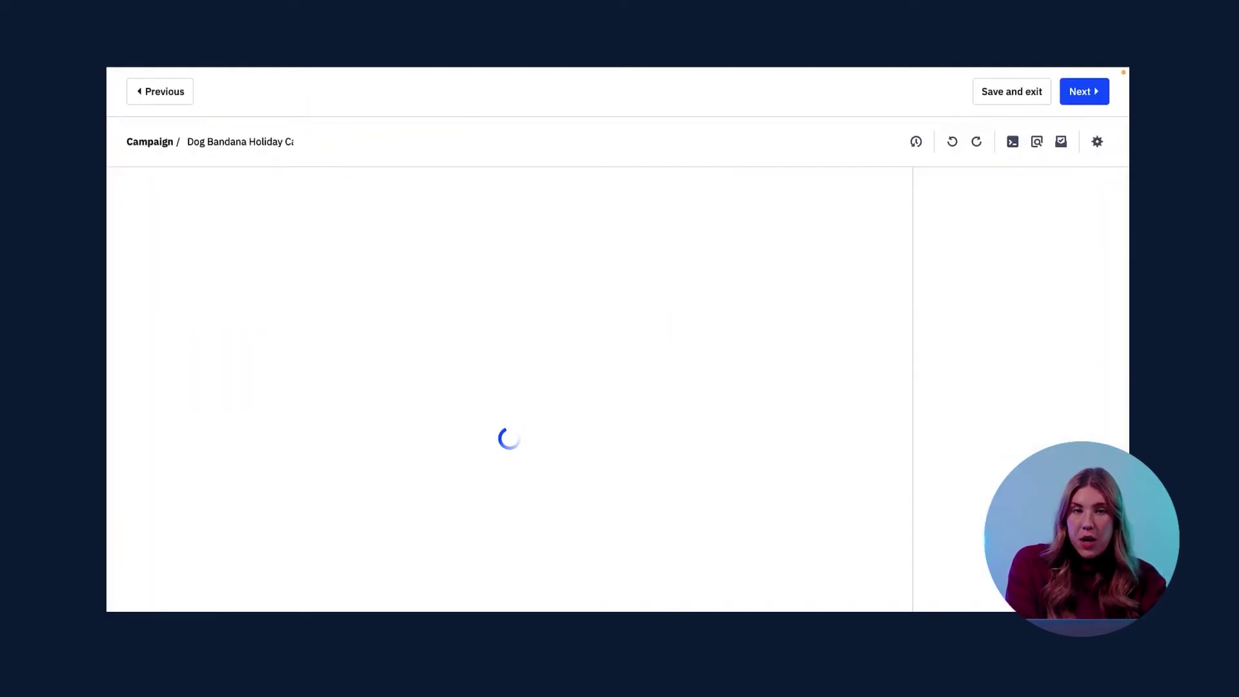
mouse_move(509, 489)
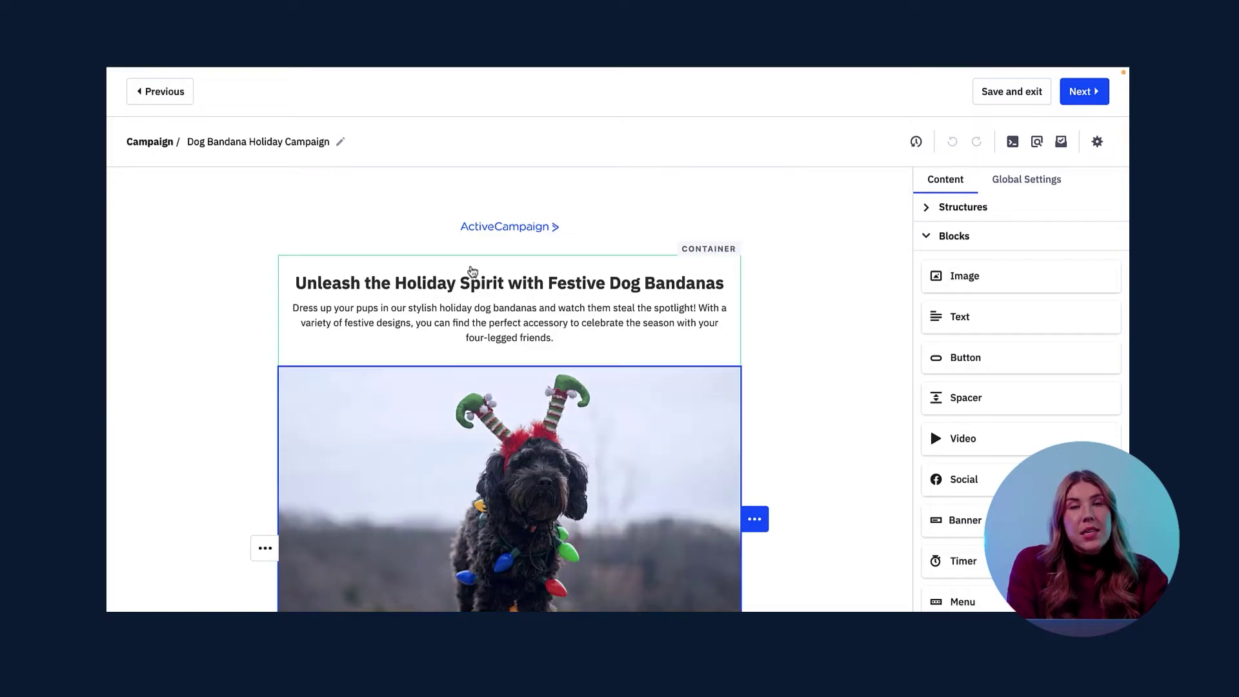
Select the intro paragraph beneath the email headline
scroll(604, 483, "down", 2)
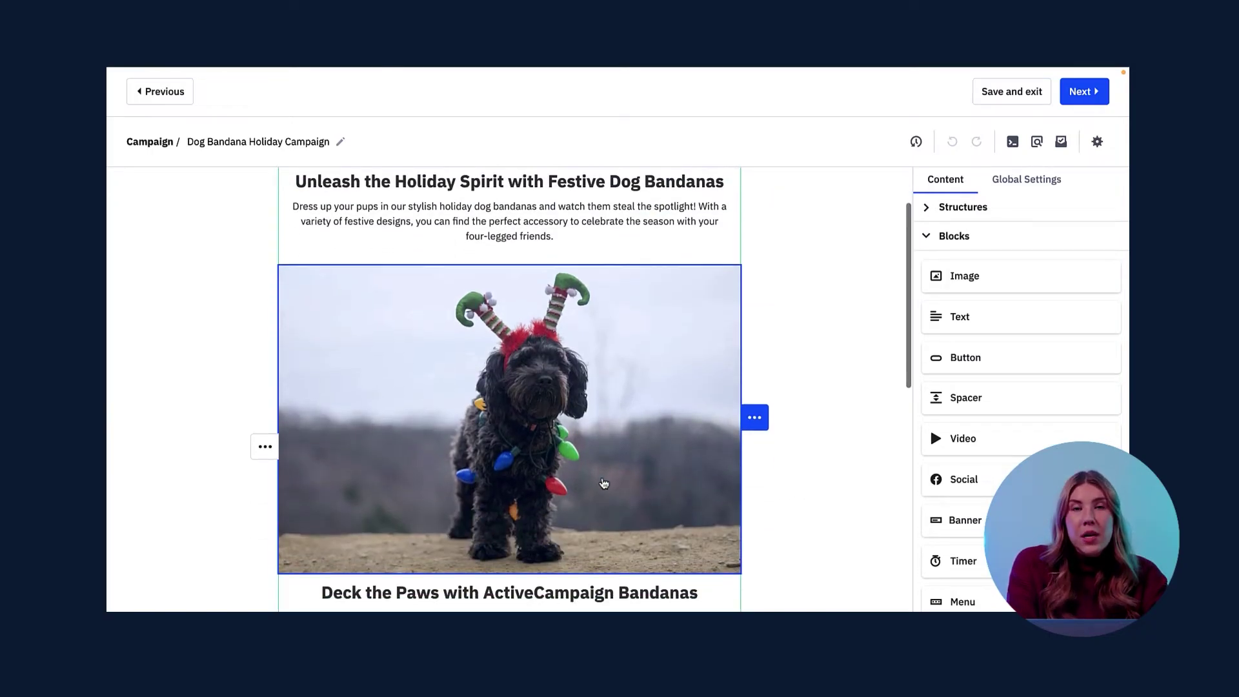
scroll(604, 483, "down", 3)
scroll(604, 483, "down", 2)
scroll(604, 483, "down", 5)
scroll(604, 483, "down", 1)
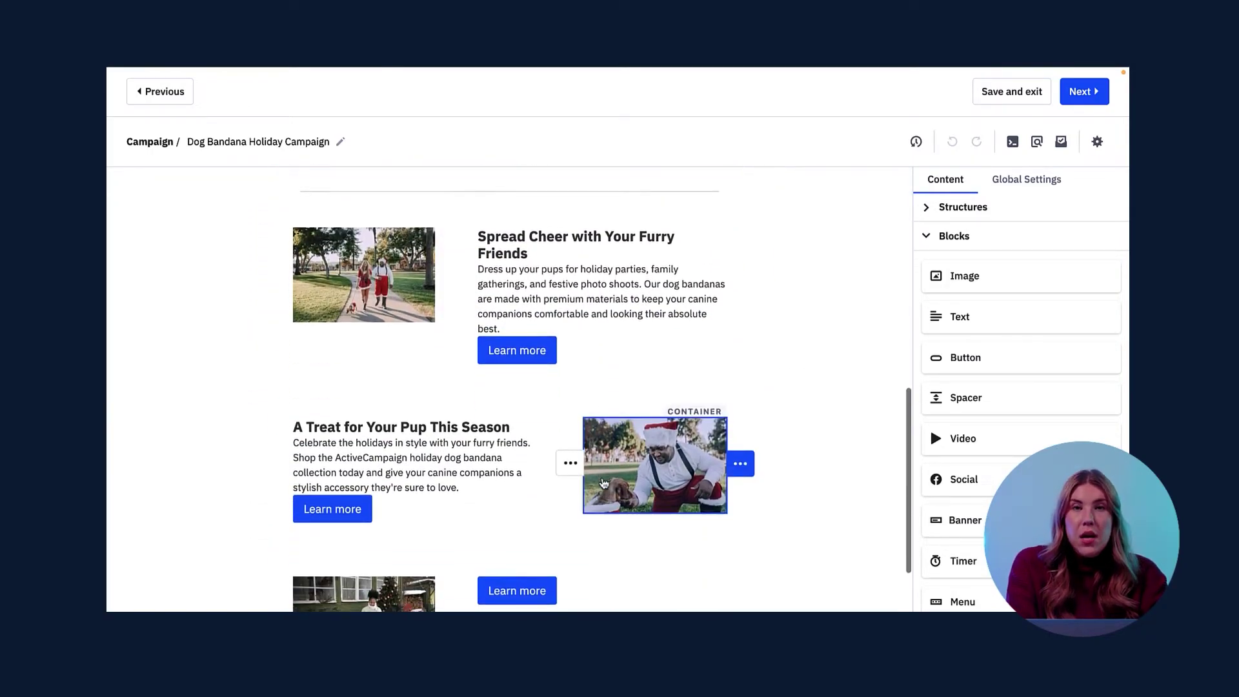
scroll(604, 483, "down", 3)
scroll(604, 484, "down", 1)
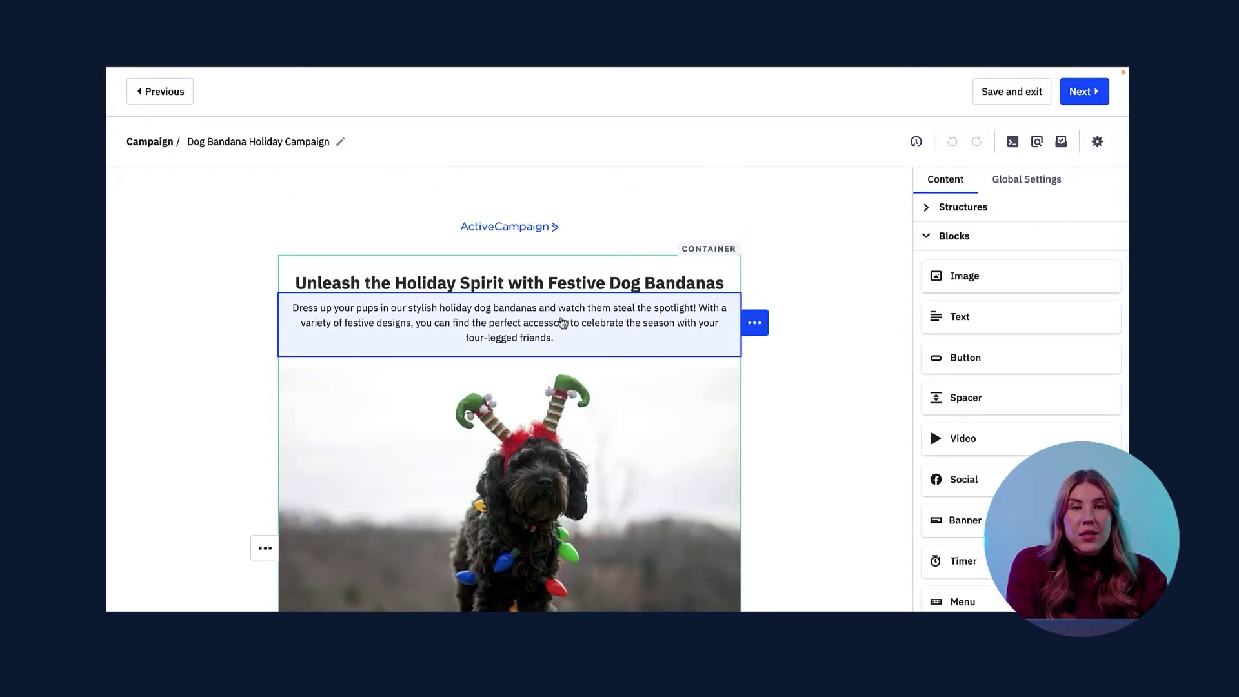
left_click(562, 323)
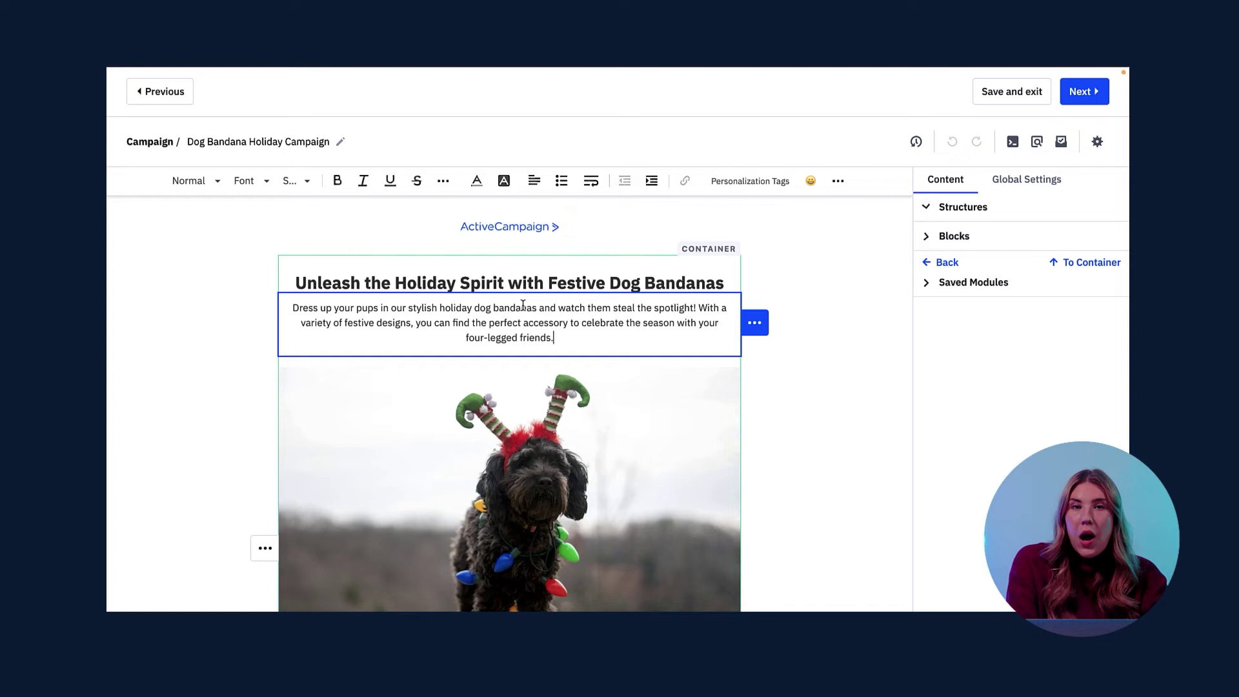
Rewrite it via AI prompt 'make this copy more playful', using the second suggestion
left_click(948, 319)
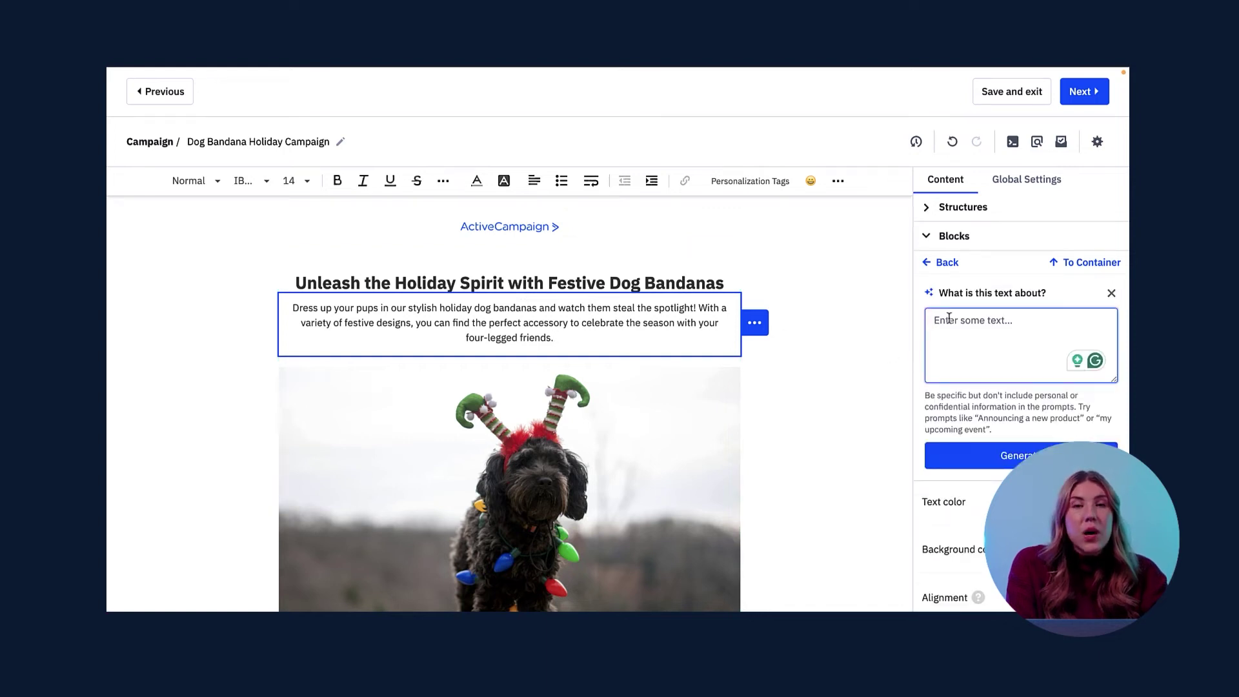
type("make this ")
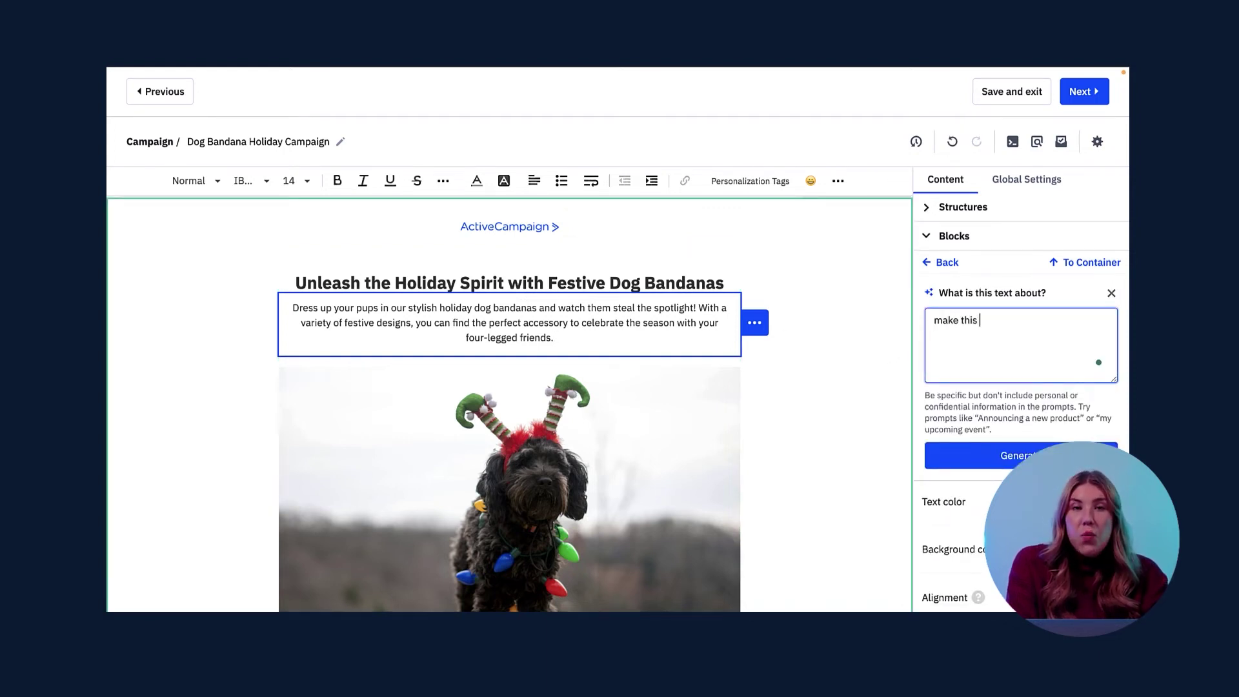
type("copy more pl")
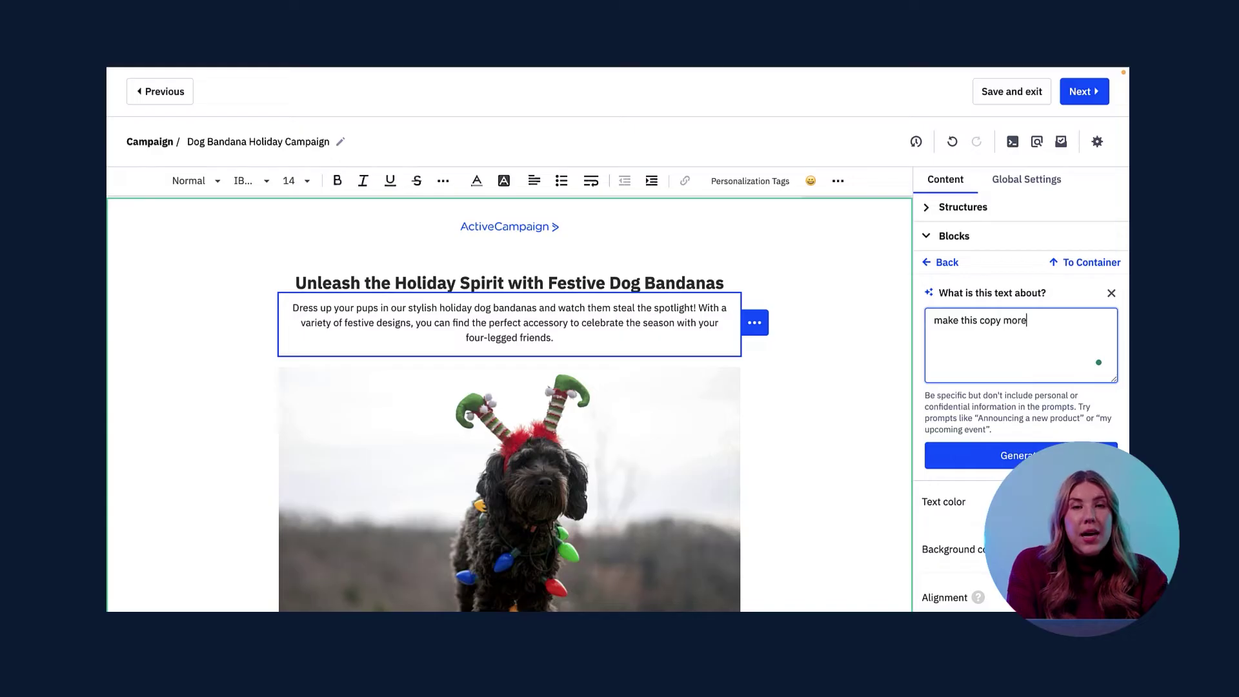
type("ayful")
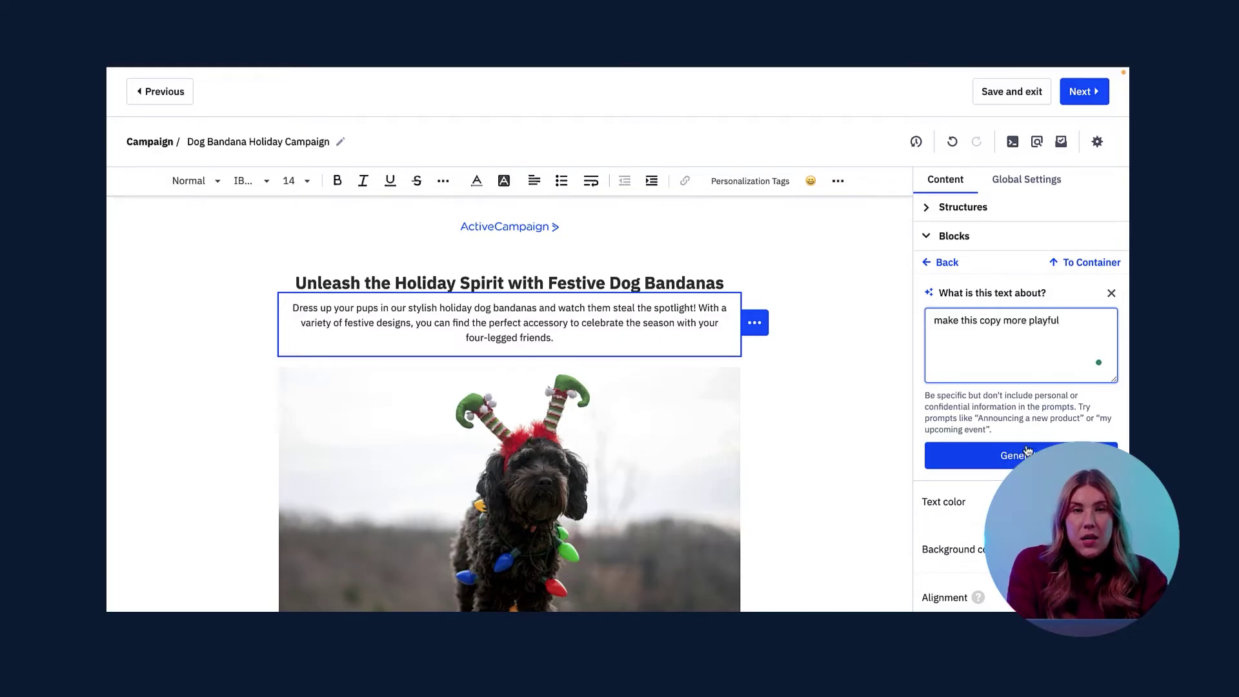
left_click(1006, 456)
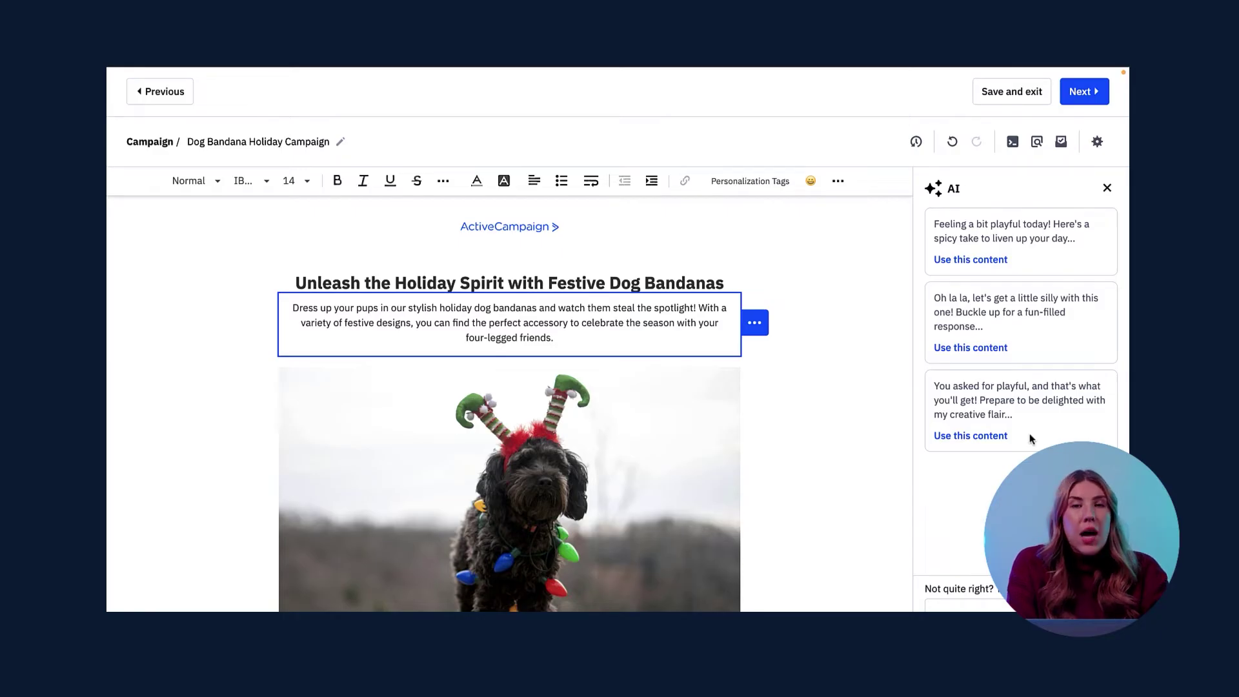
left_click(983, 355)
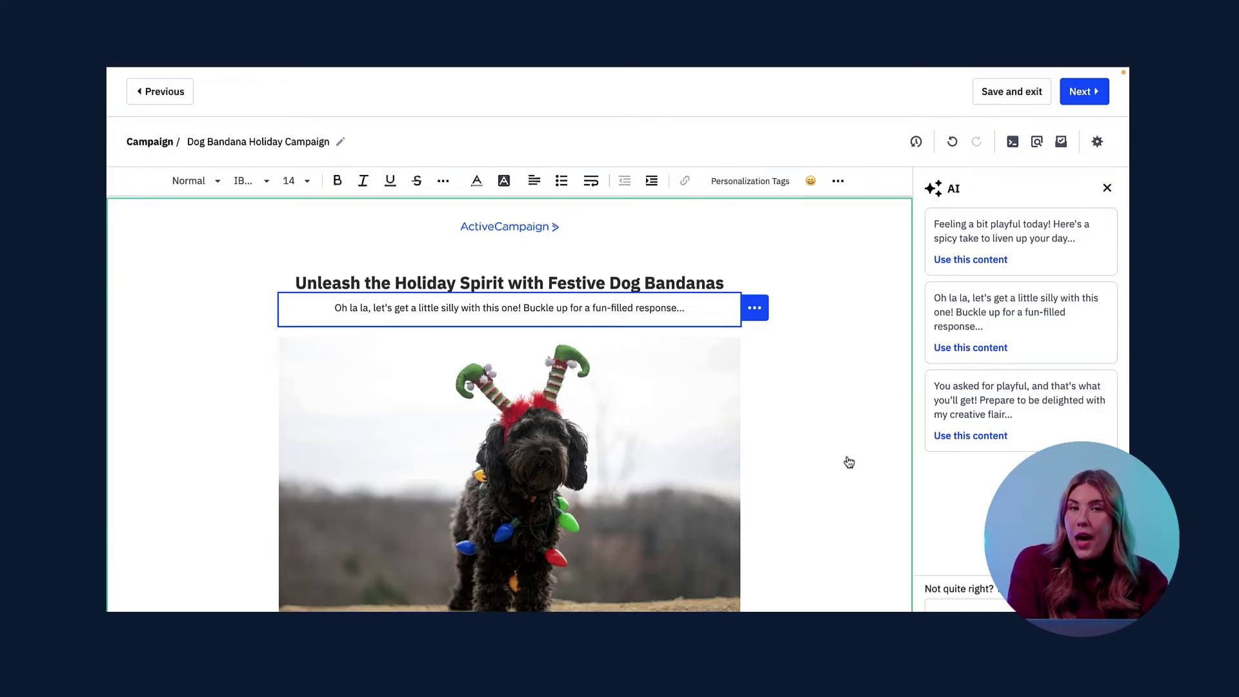
scroll(849, 462, "down", 3)
scroll(848, 462, "down", 2)
scroll(848, 462, "down", 2)
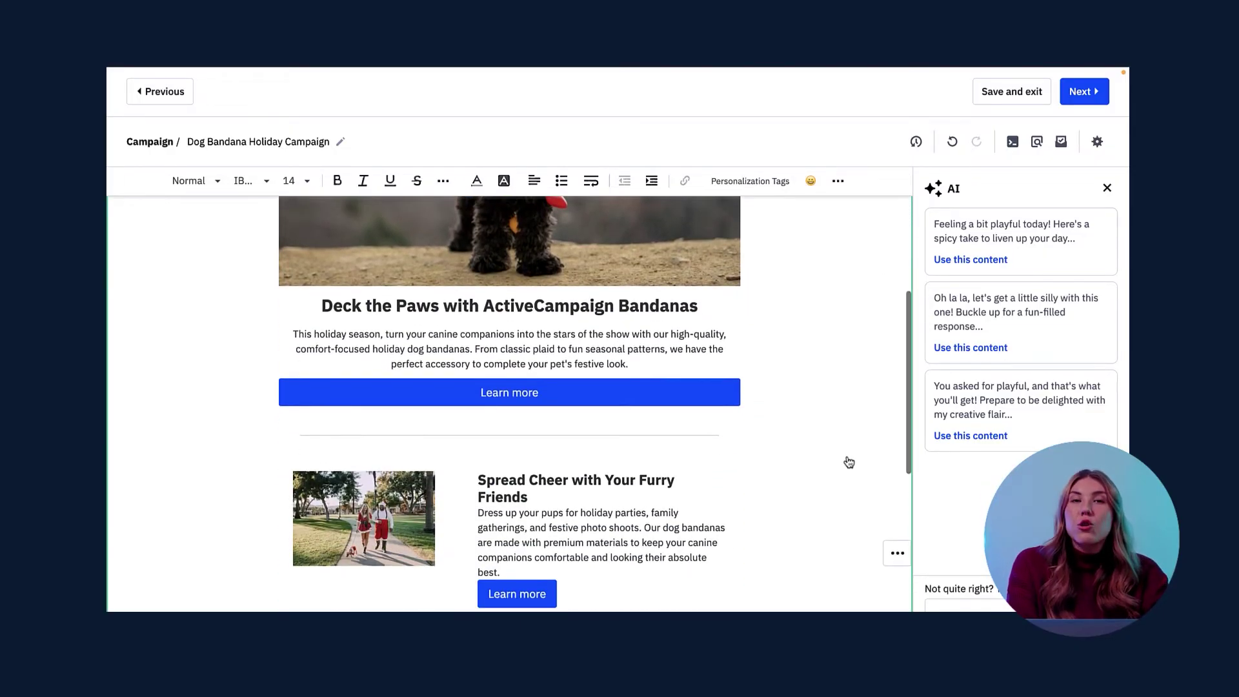
Prompt AI for a funnier dog bandana headline and apply 'Puppy Couture Craze: Bandana Sale Unleashes Canine Chic'
left_click(600, 513)
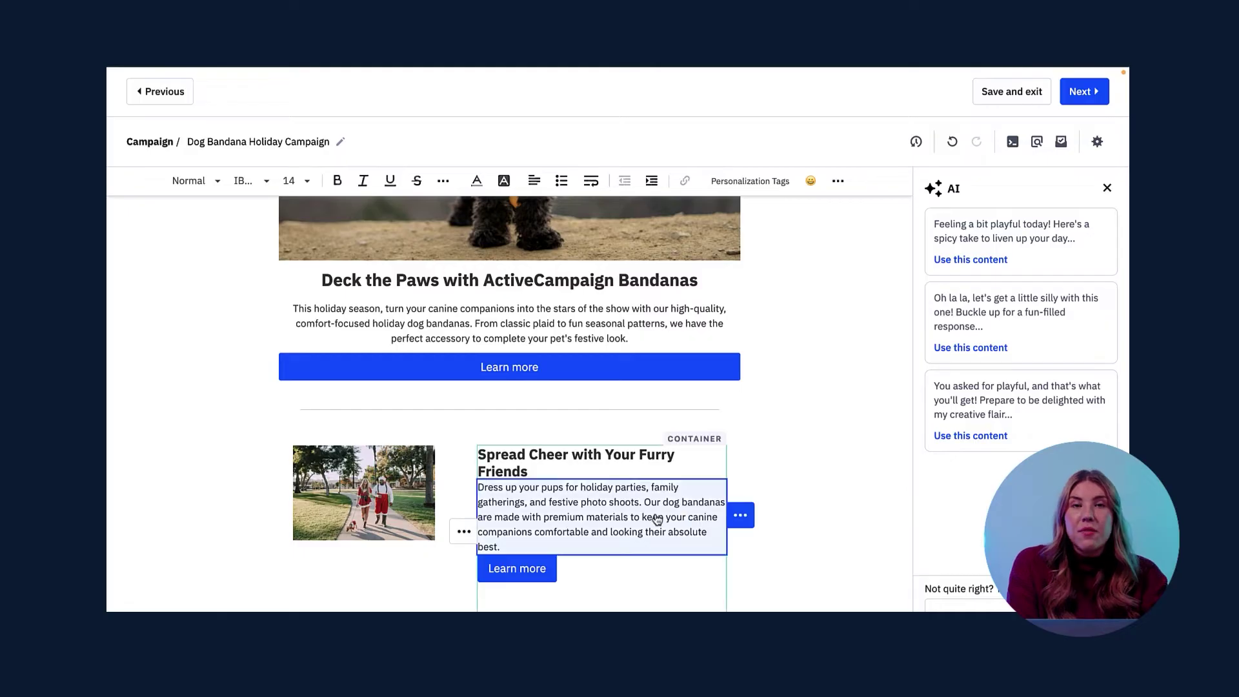
left_click(951, 321)
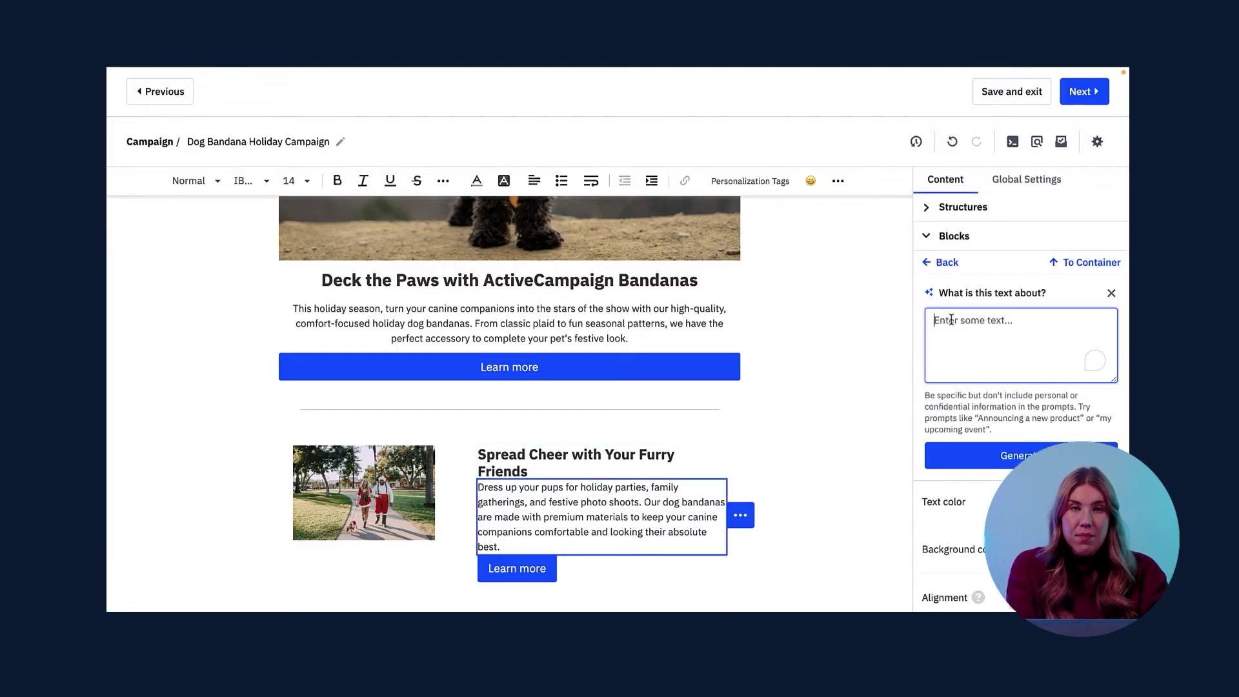
type("create")
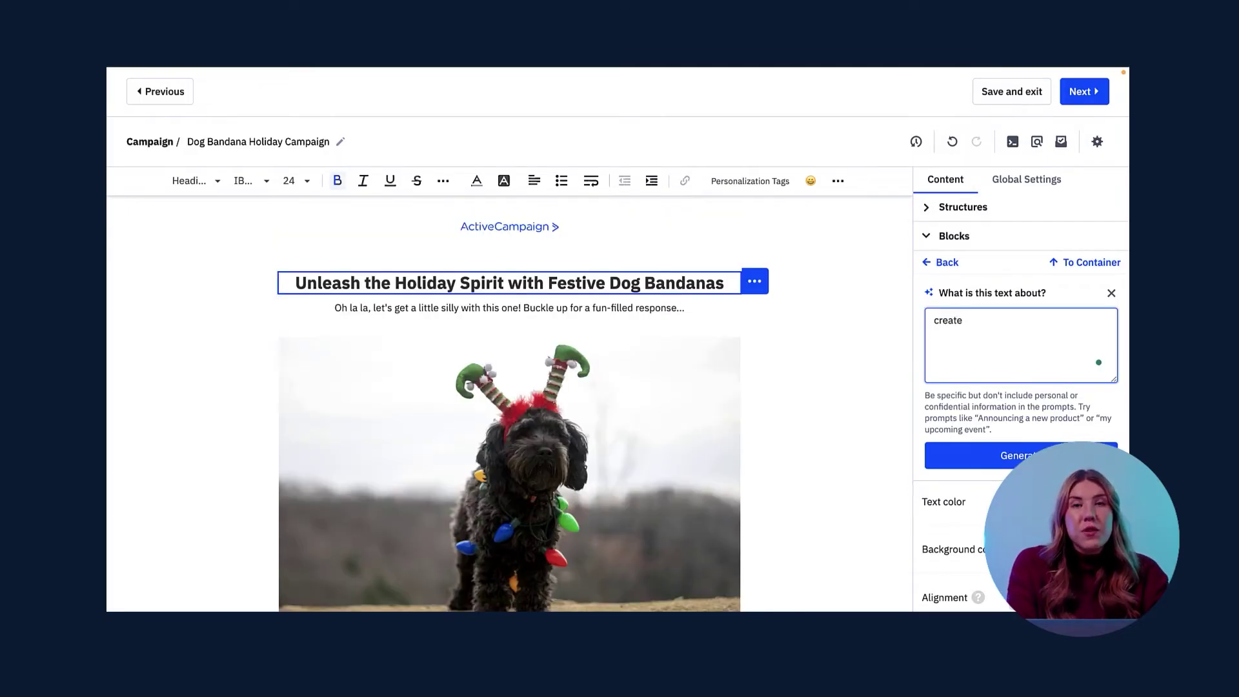
type(" a funnier h")
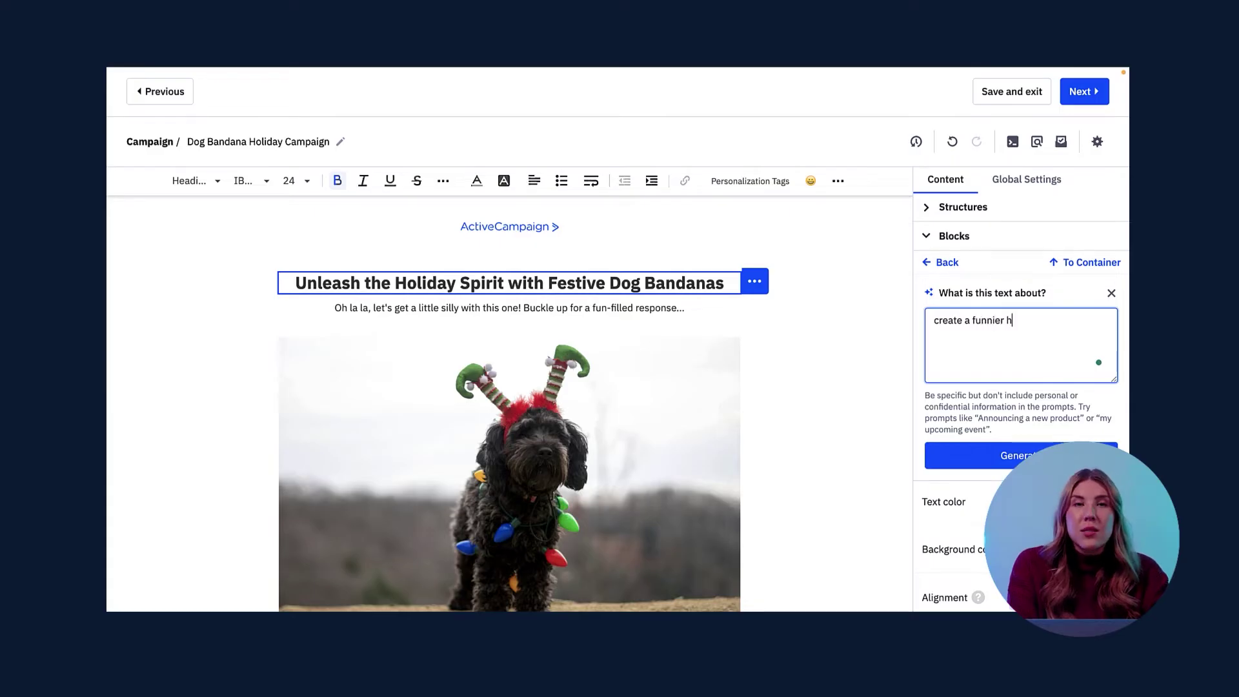
type("eadline for n")
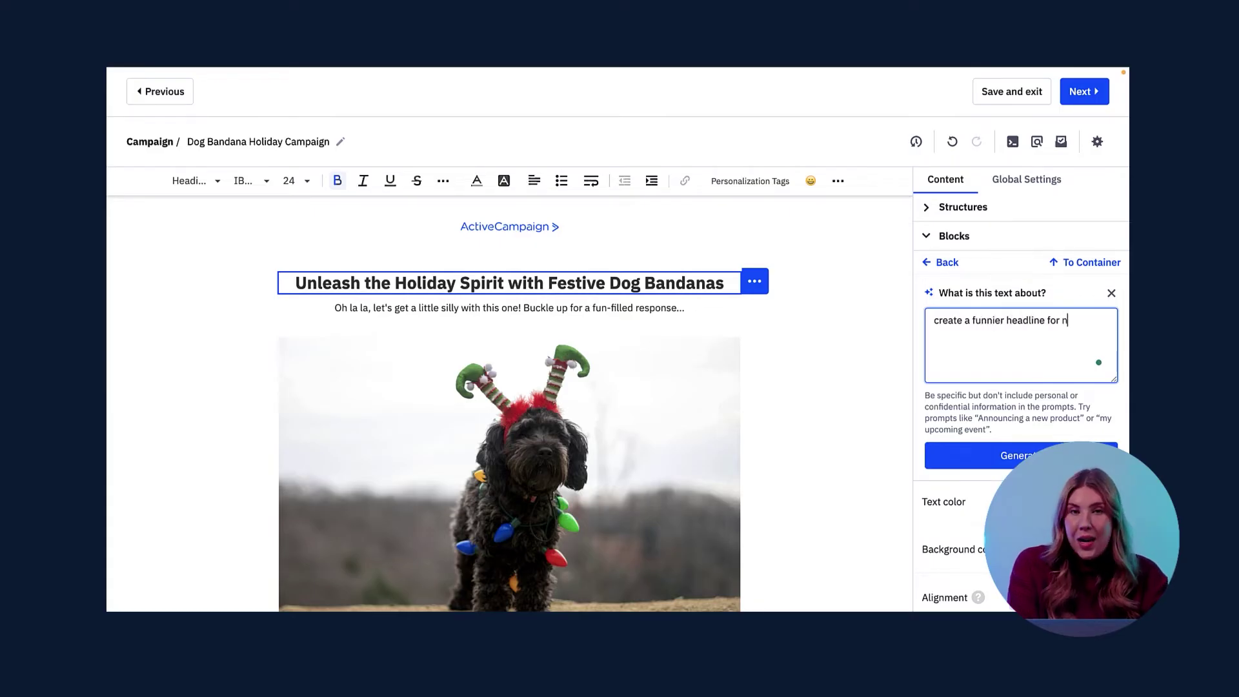
type("ew dog ")
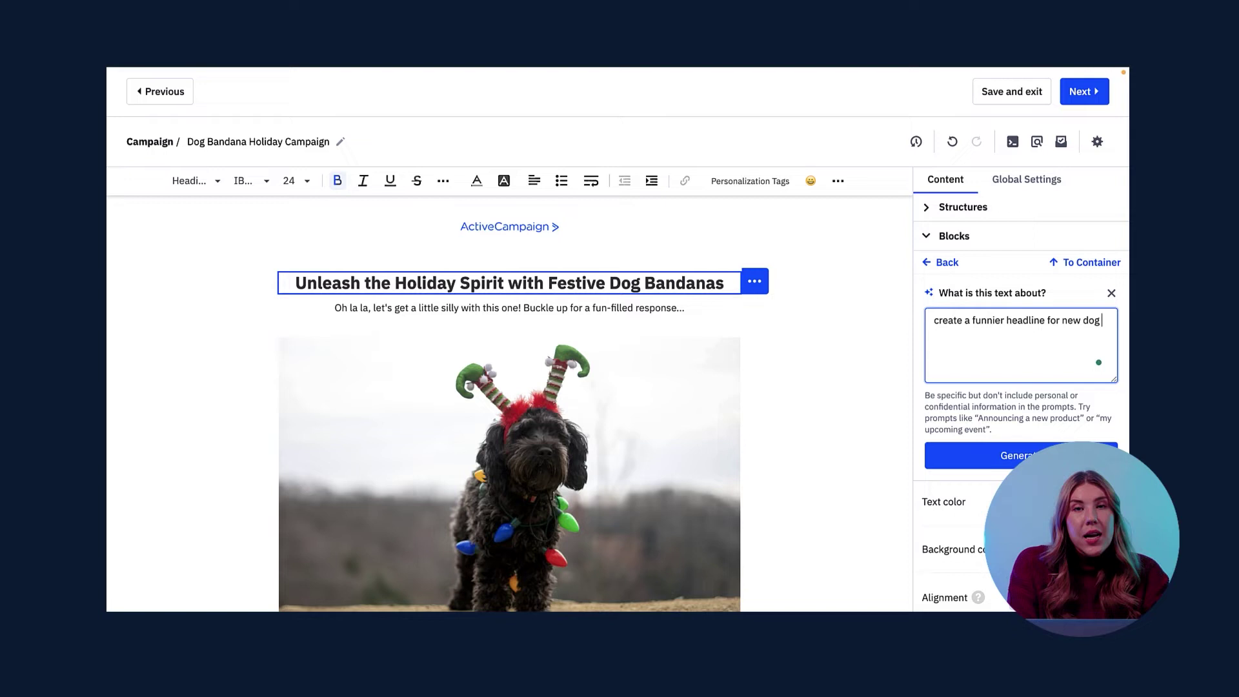
type("bandana sale")
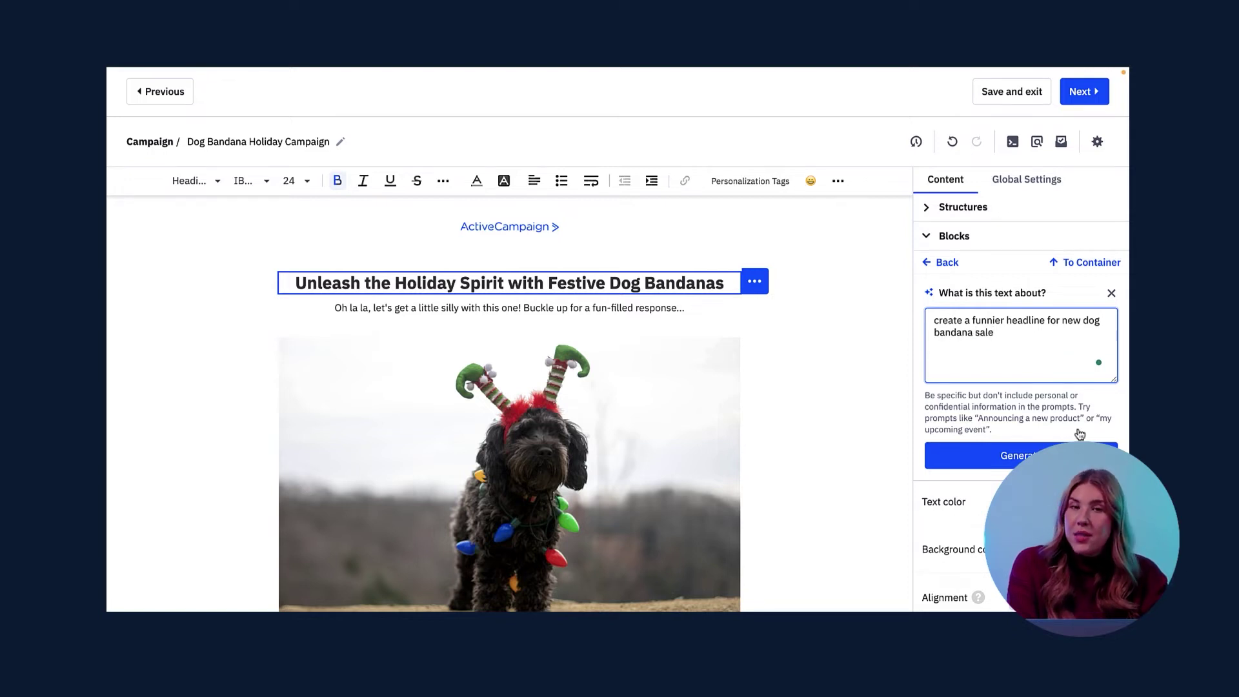
left_click(1006, 455)
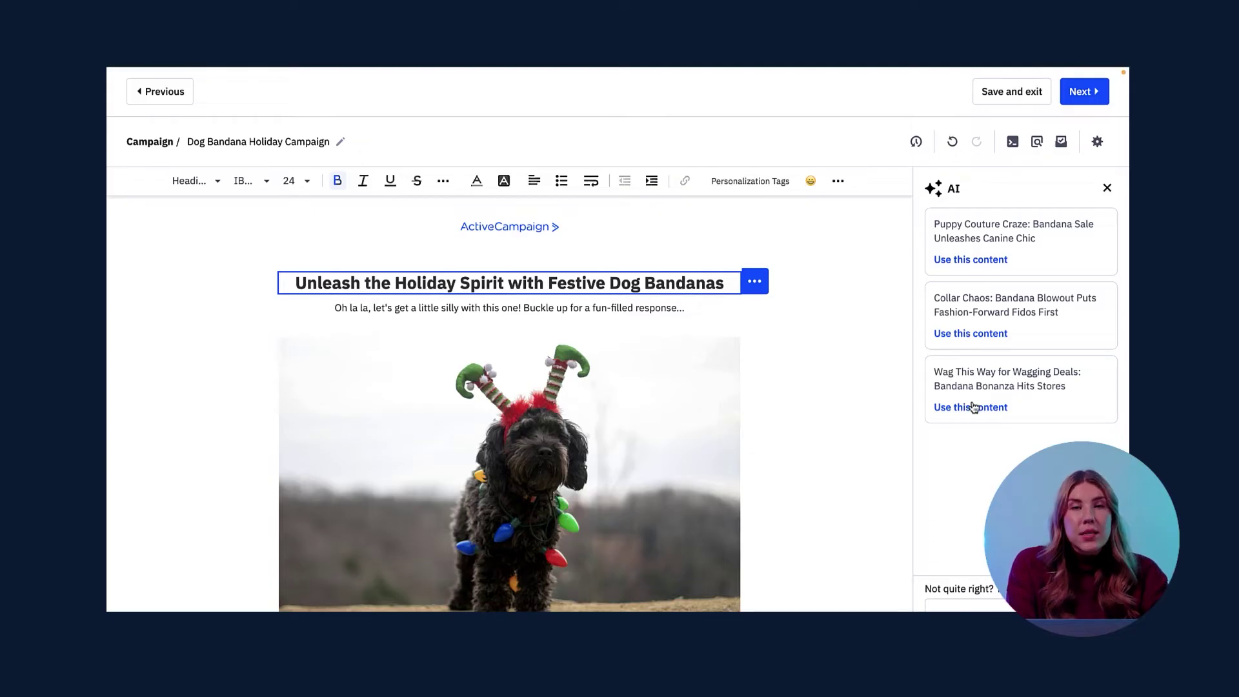
left_click(971, 260)
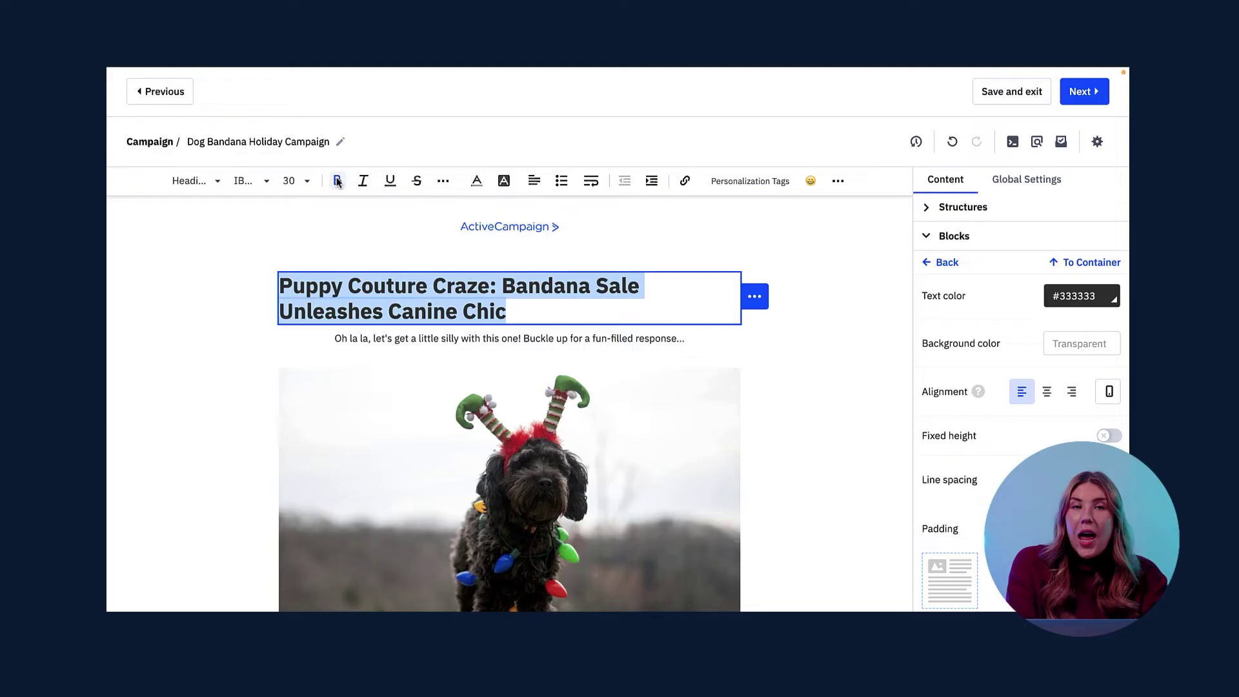
Swap the top dog photo for an AI image of a pet in a bandana before a festive store, then save
left_click(749, 451)
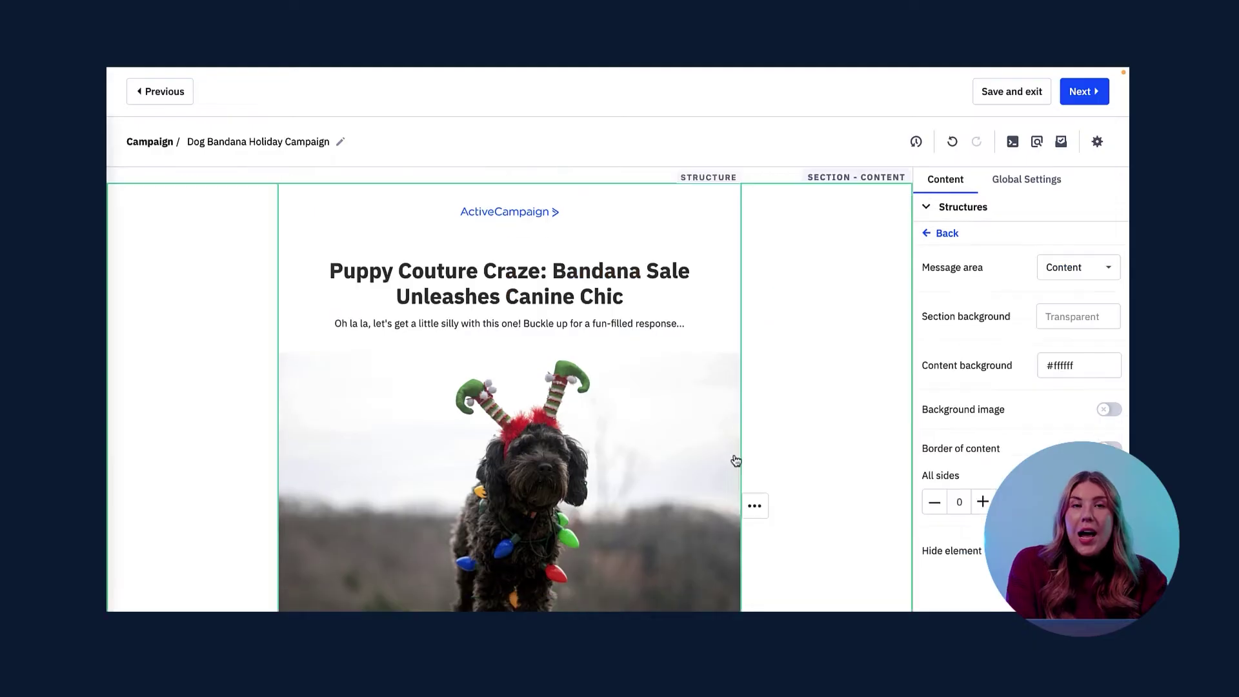
left_click(616, 437)
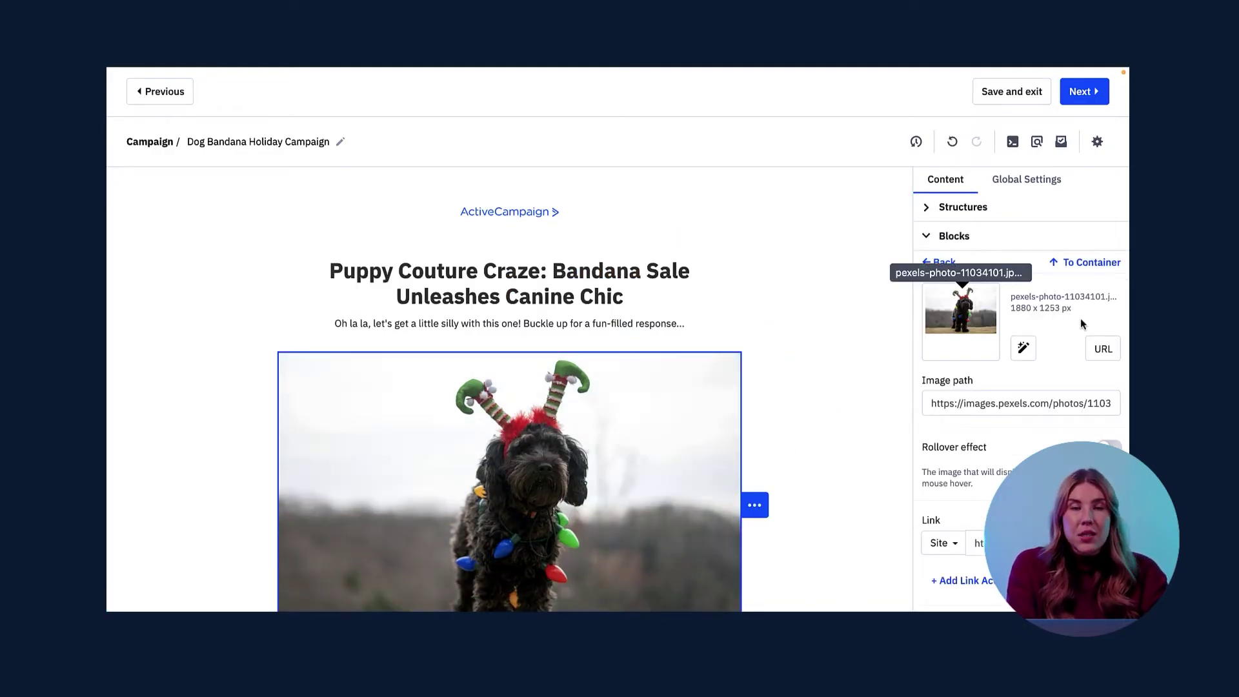
left_click(1023, 349)
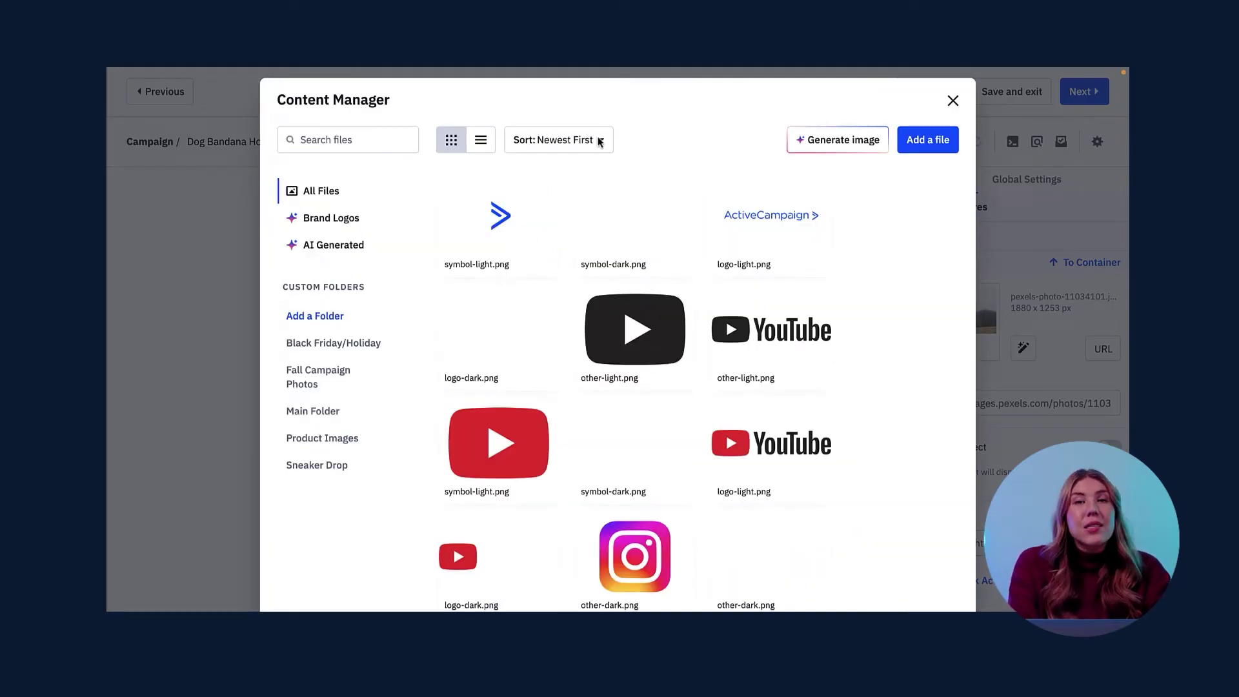
left_click(810, 151)
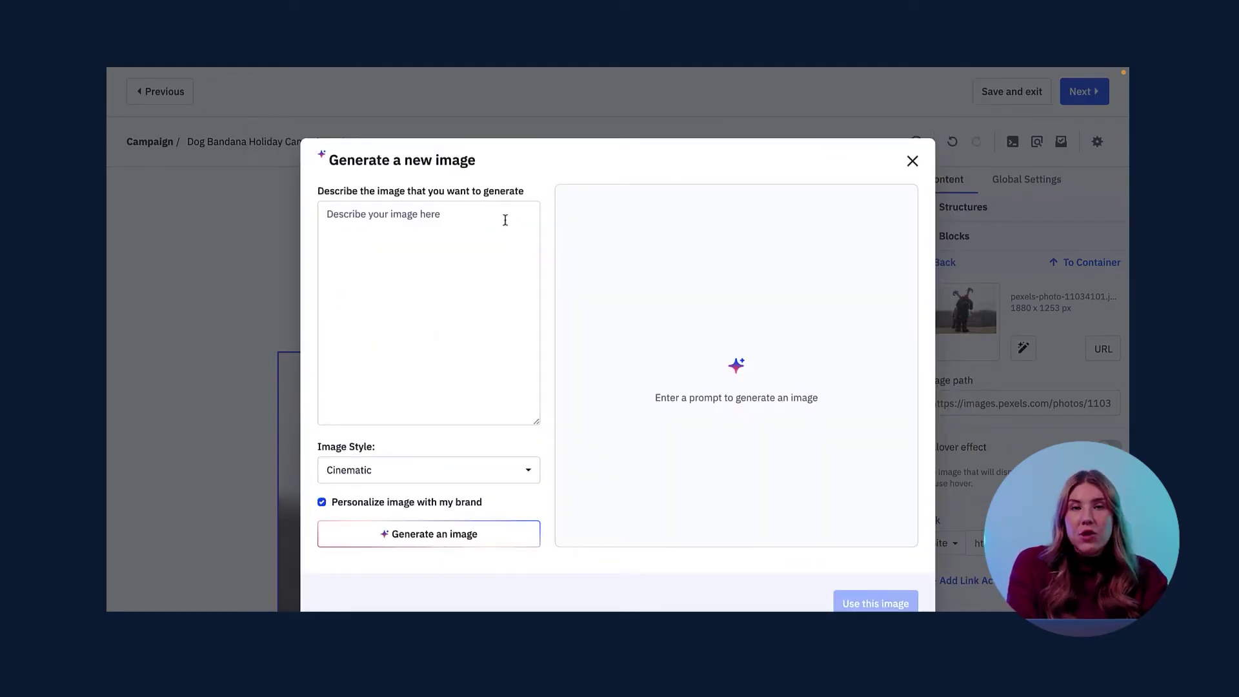
left_click(406, 246)
type("A pet wea")
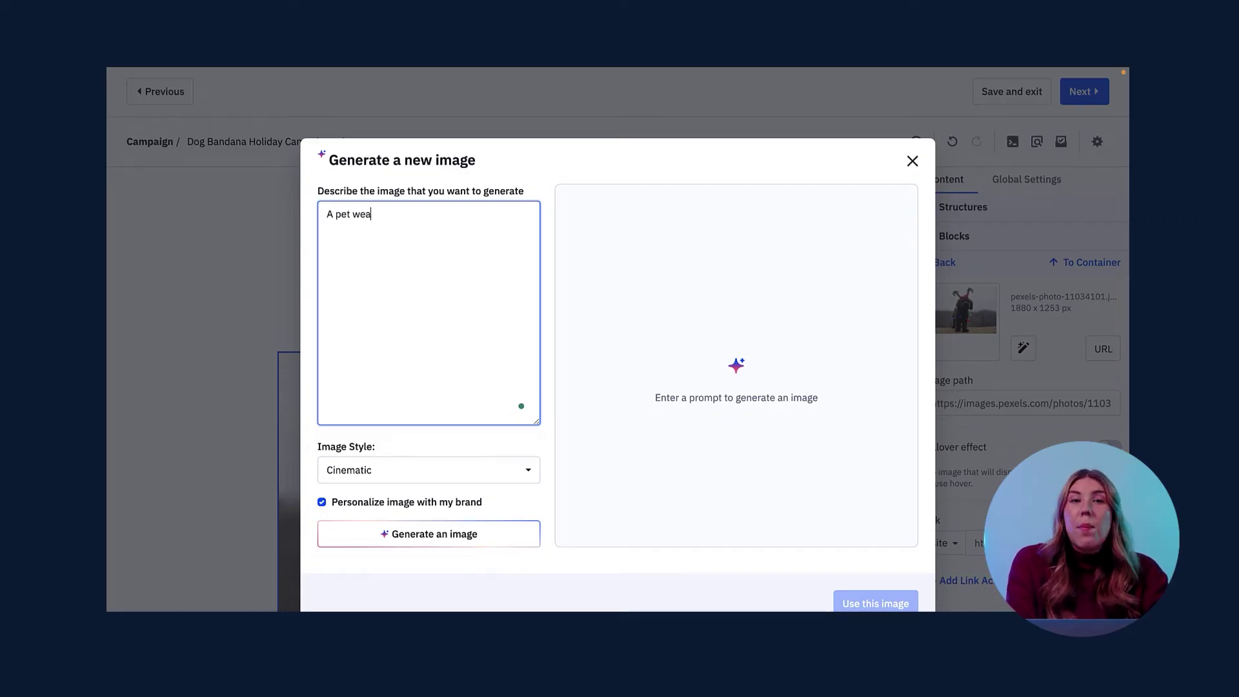
type("ring a bandana in fr")
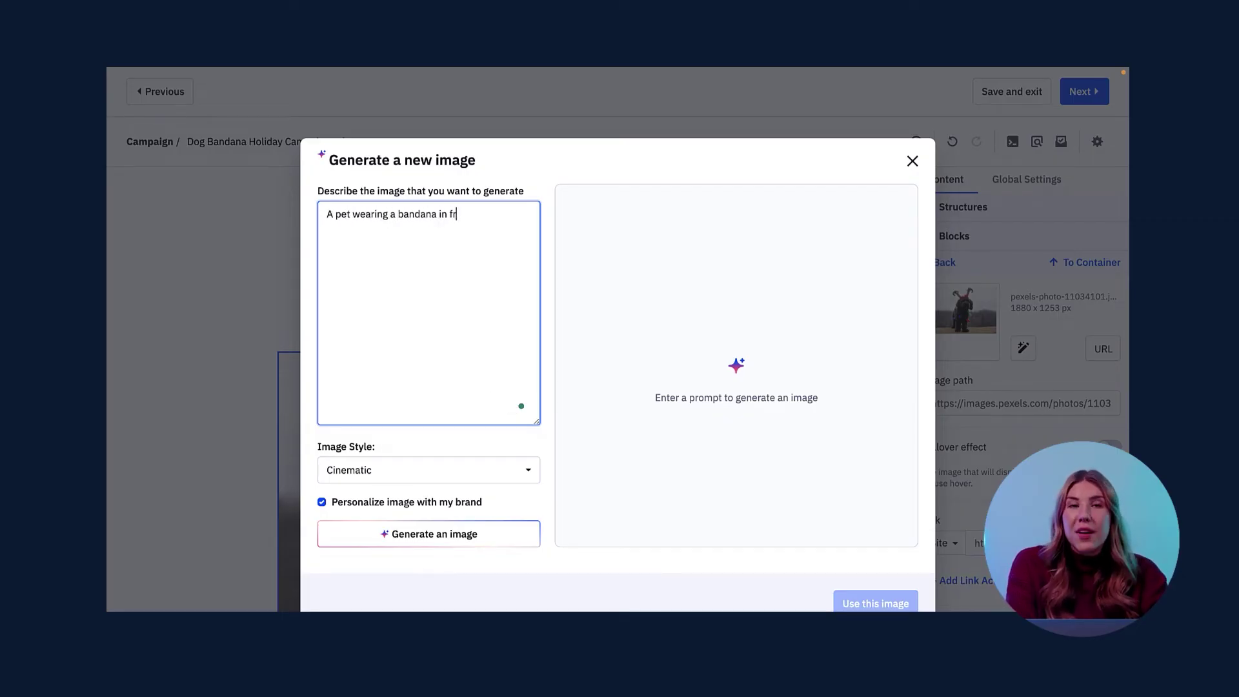
type("ont of a festive s")
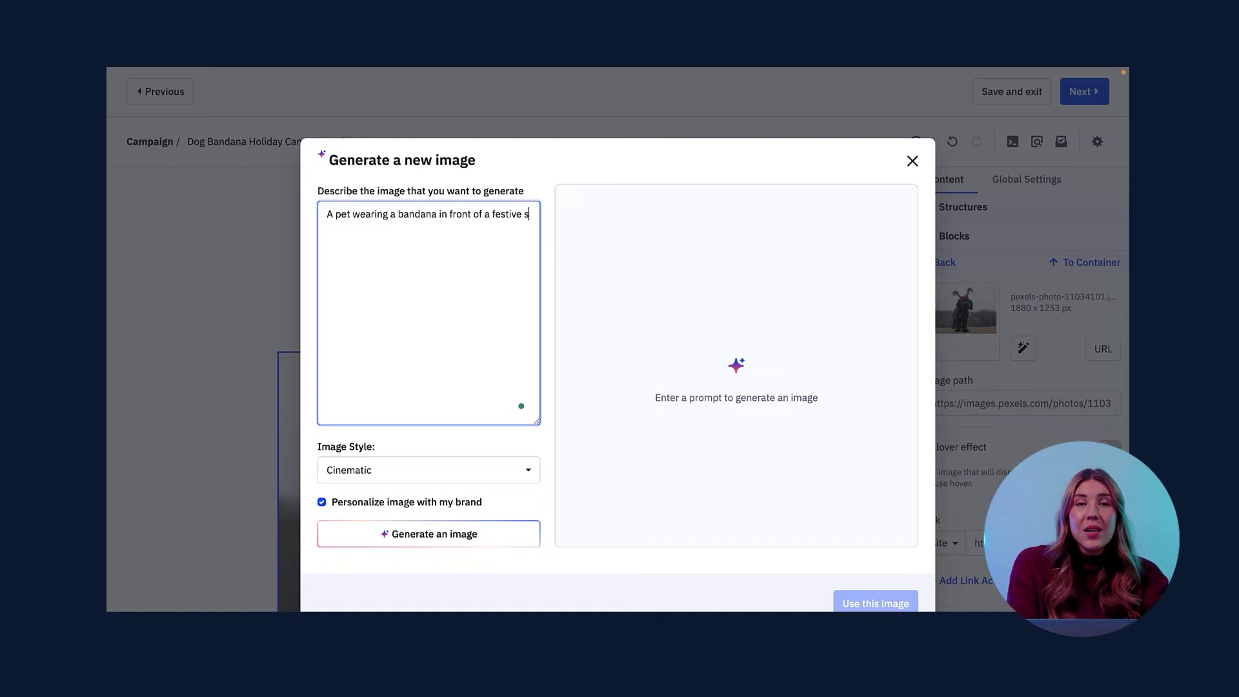
type("tore front")
left_click(529, 532)
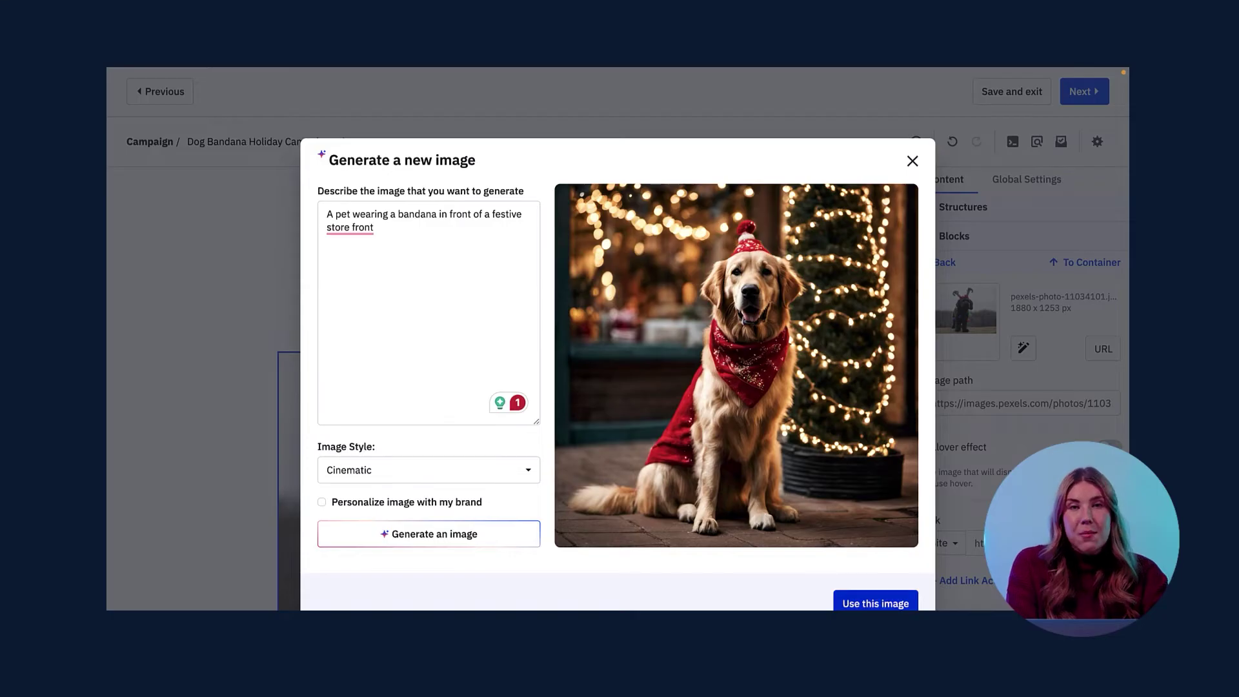
left_click(876, 603)
left_click(1080, 95)
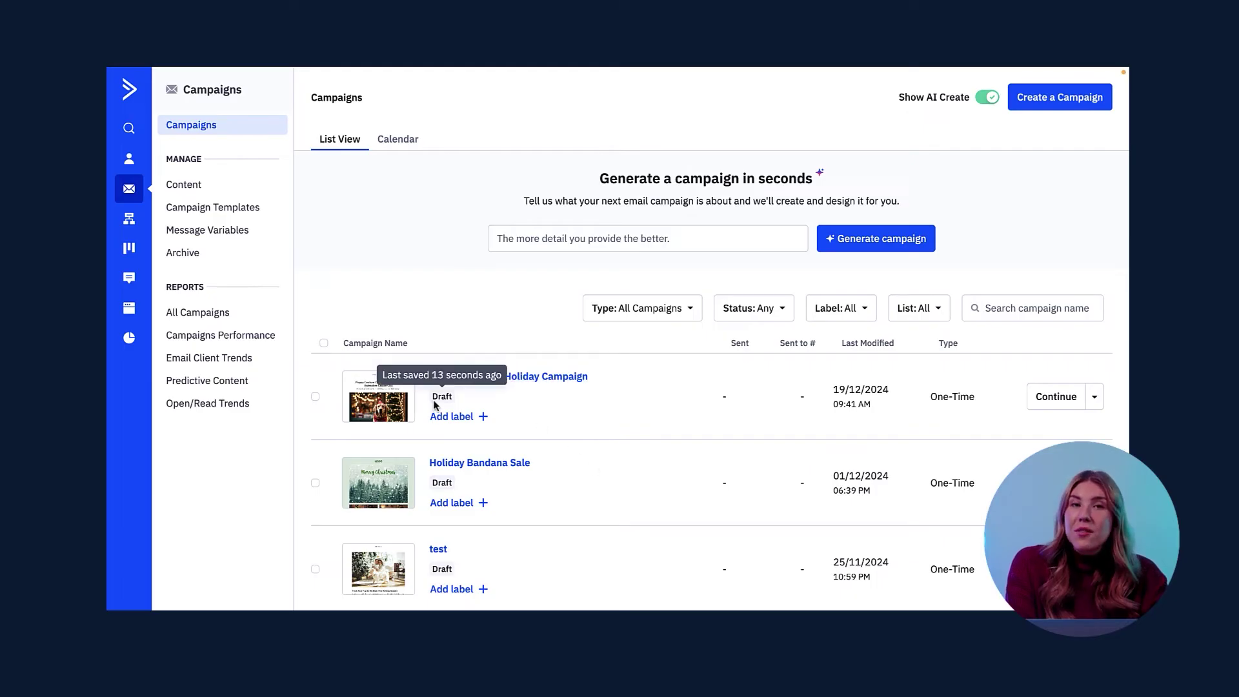
Create a red Holiday Sale label on the Dog Bandana Holiday Campaign
left_click(468, 417)
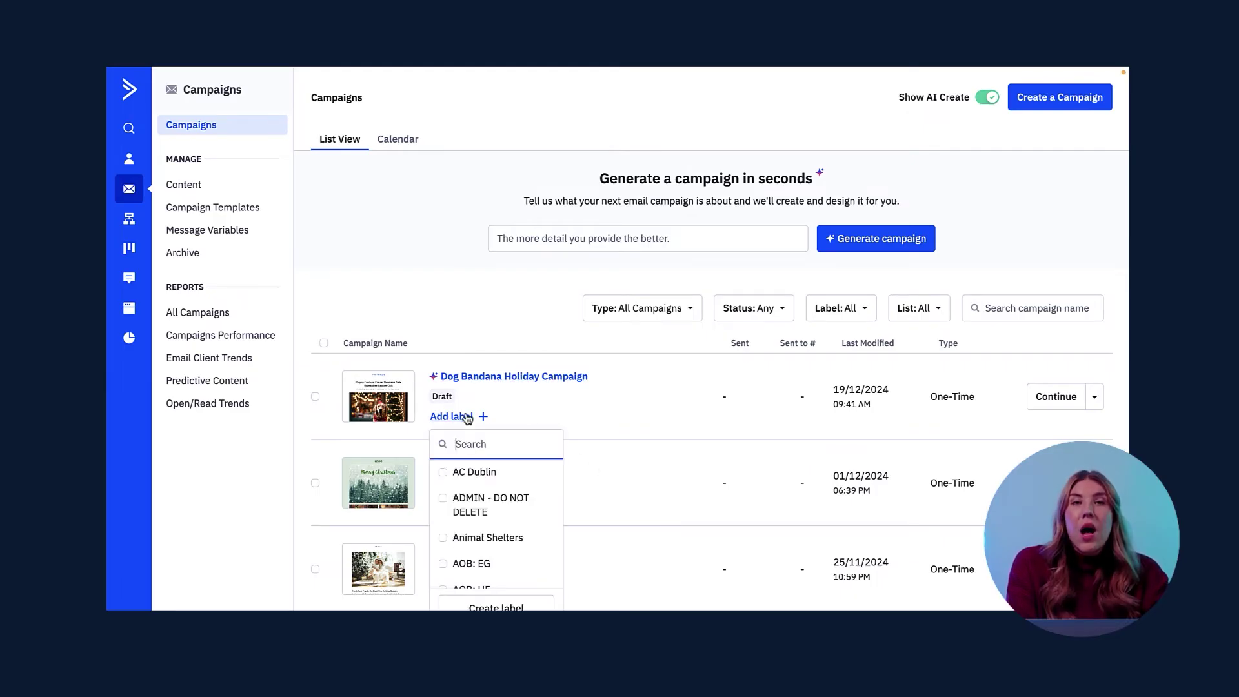
scroll(511, 501, "down", 2)
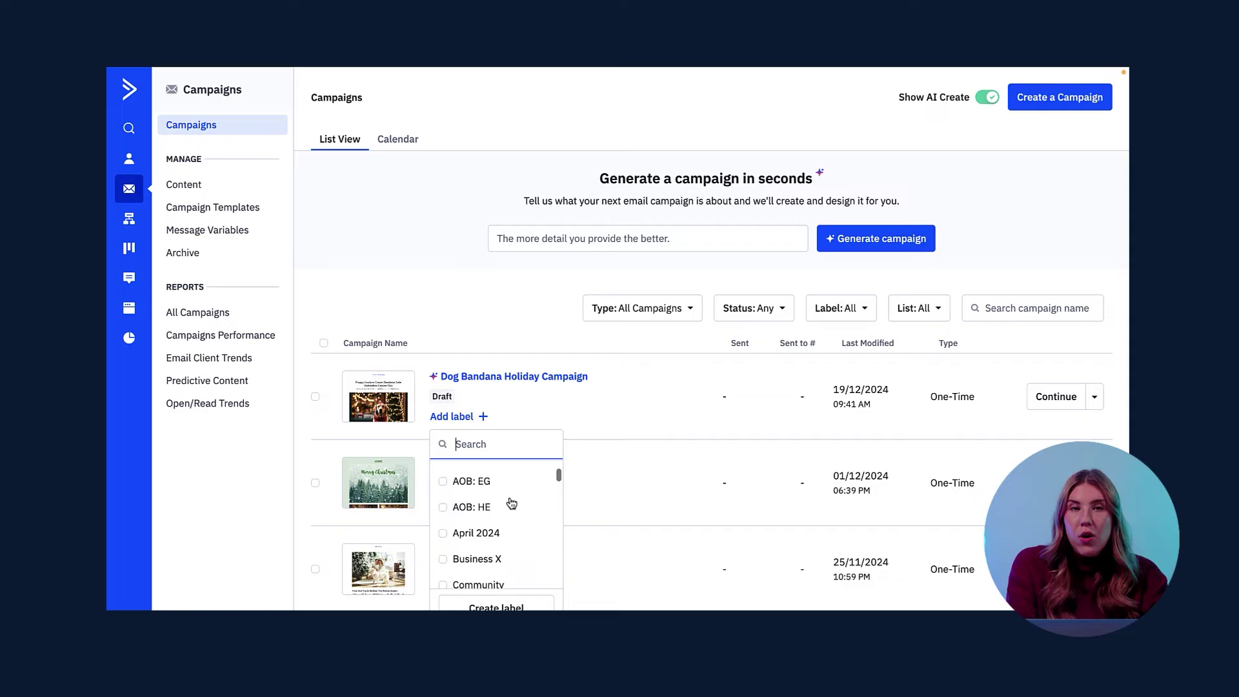
scroll(512, 502, "down", 1)
scroll(512, 502, "down", 1)
scroll(511, 502, "down", 2)
scroll(512, 503, "down", 1)
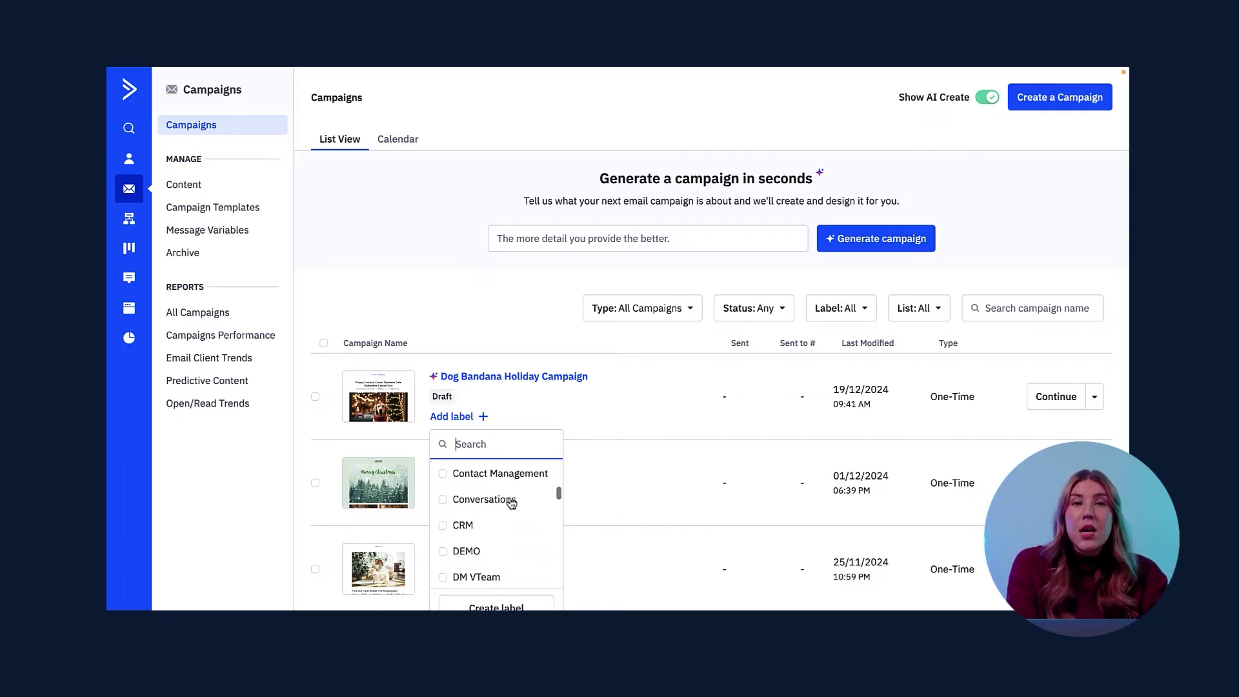
scroll(512, 503, "down", 2)
scroll(512, 503, "down", 1)
scroll(512, 502, "down", 2)
scroll(512, 503, "down", 1)
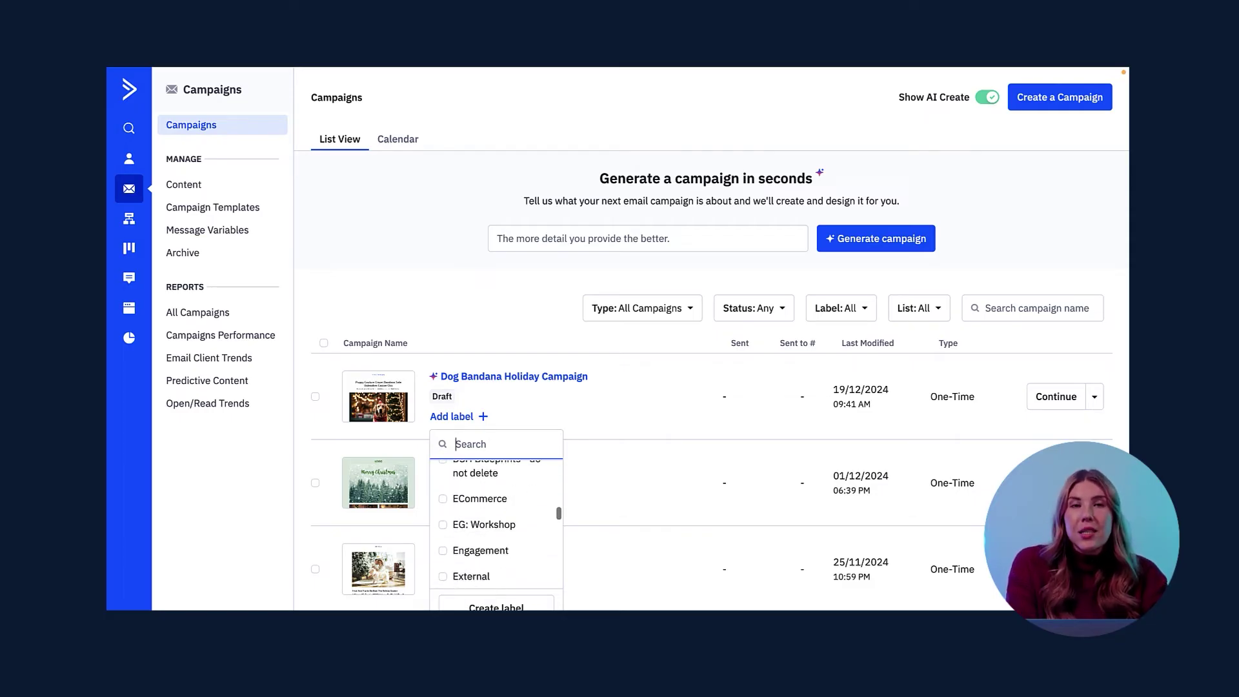
left_click(496, 606)
left_click(488, 350)
type("Holiday Sale")
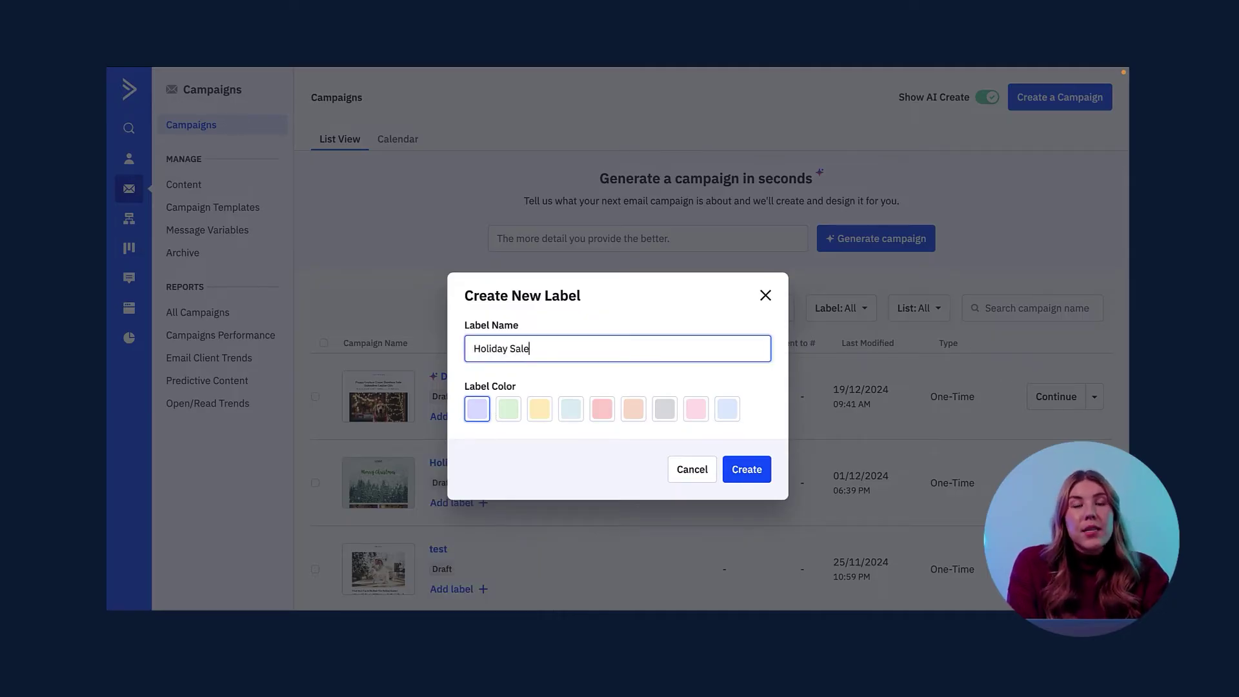
left_click(600, 407)
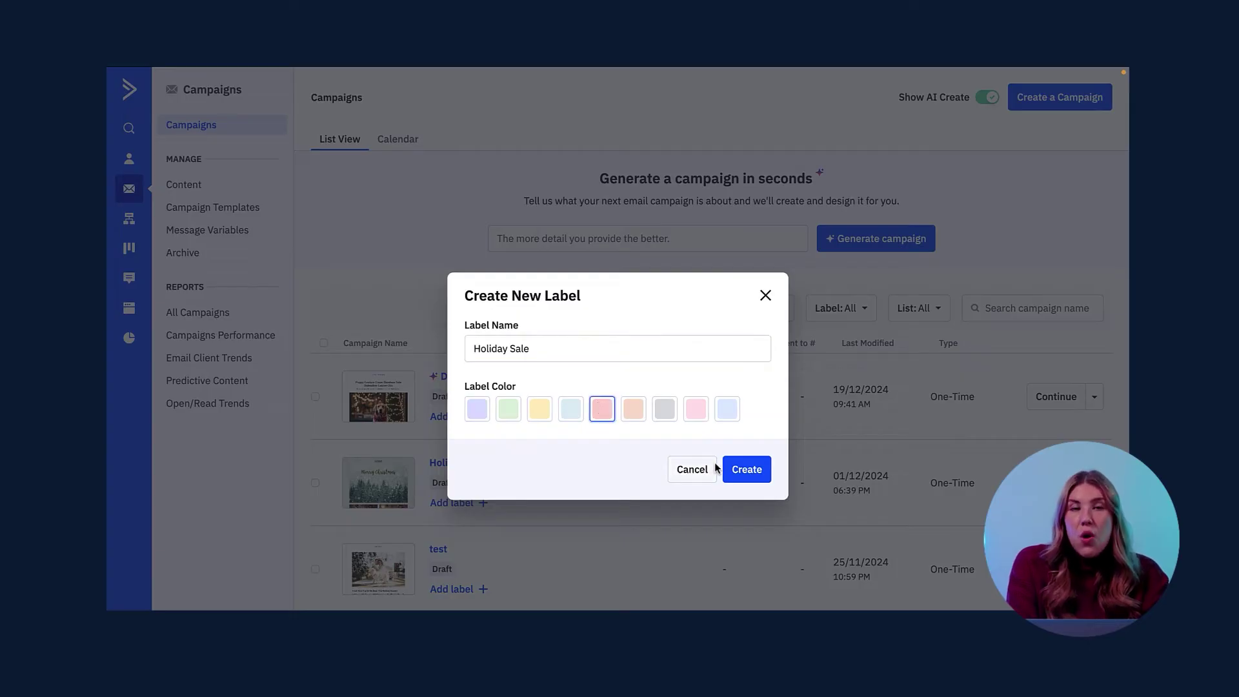
left_click(742, 470)
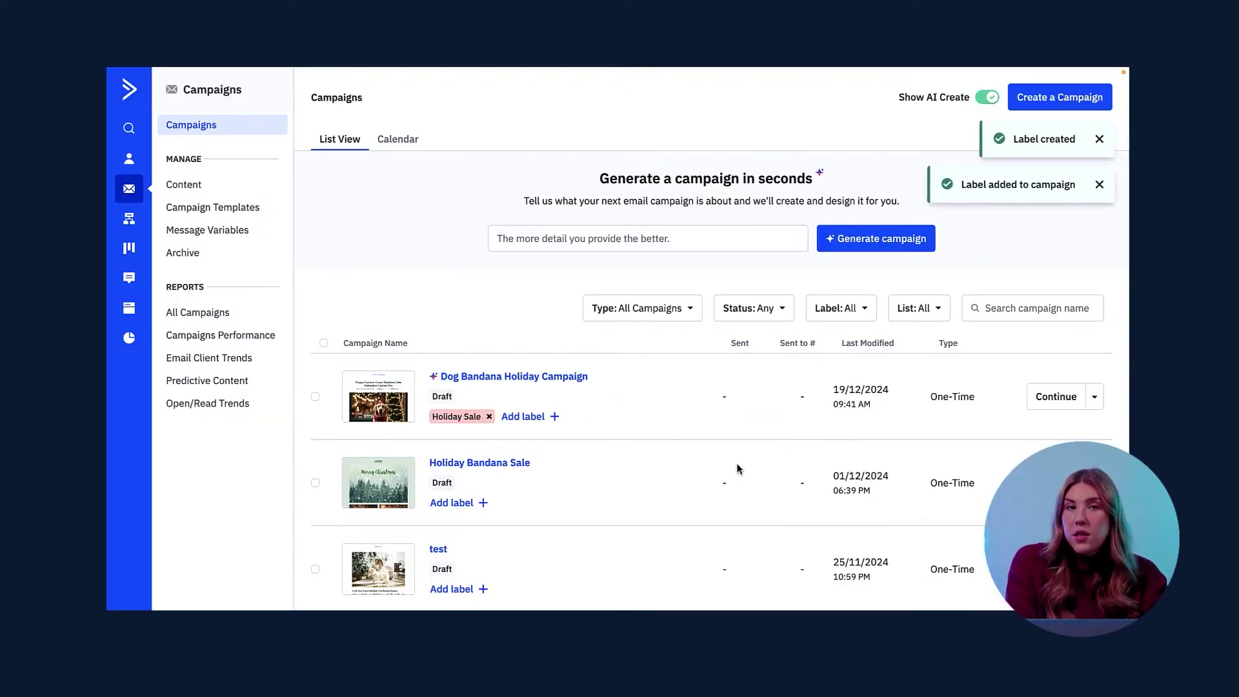
Create a light blue 2024 Promotions label on the same campaign
left_click(520, 417)
left_click(571, 606)
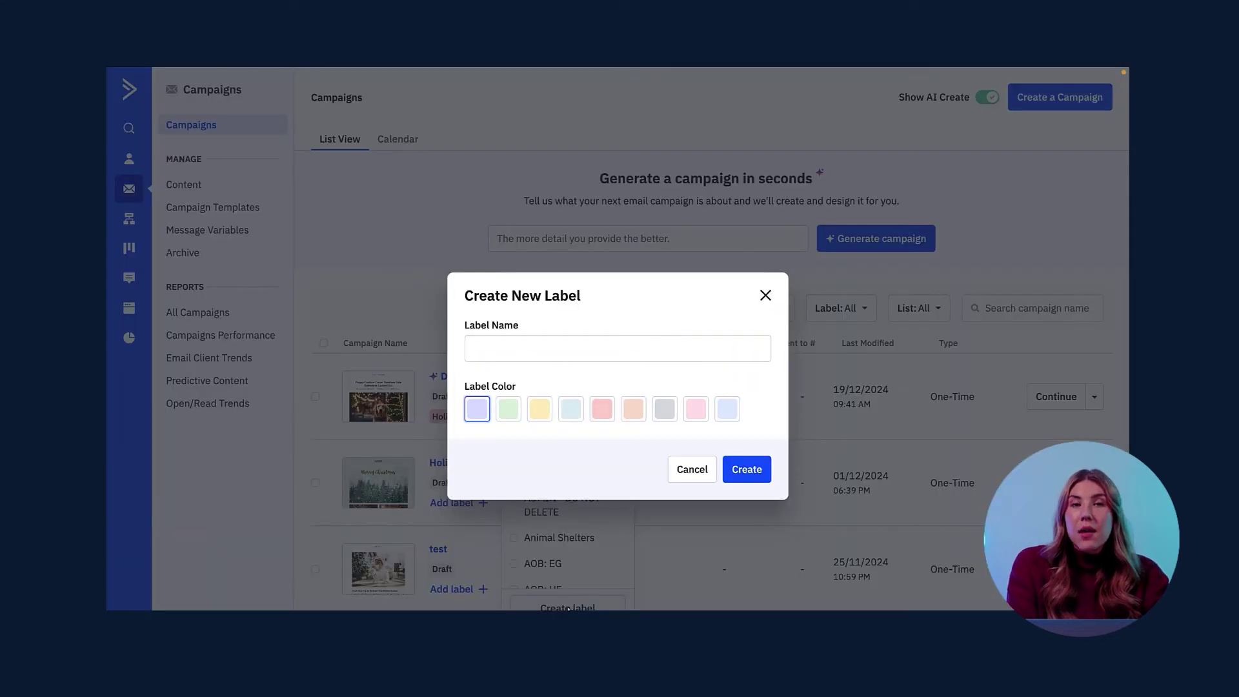
left_click(477, 349)
type("024 Promo")
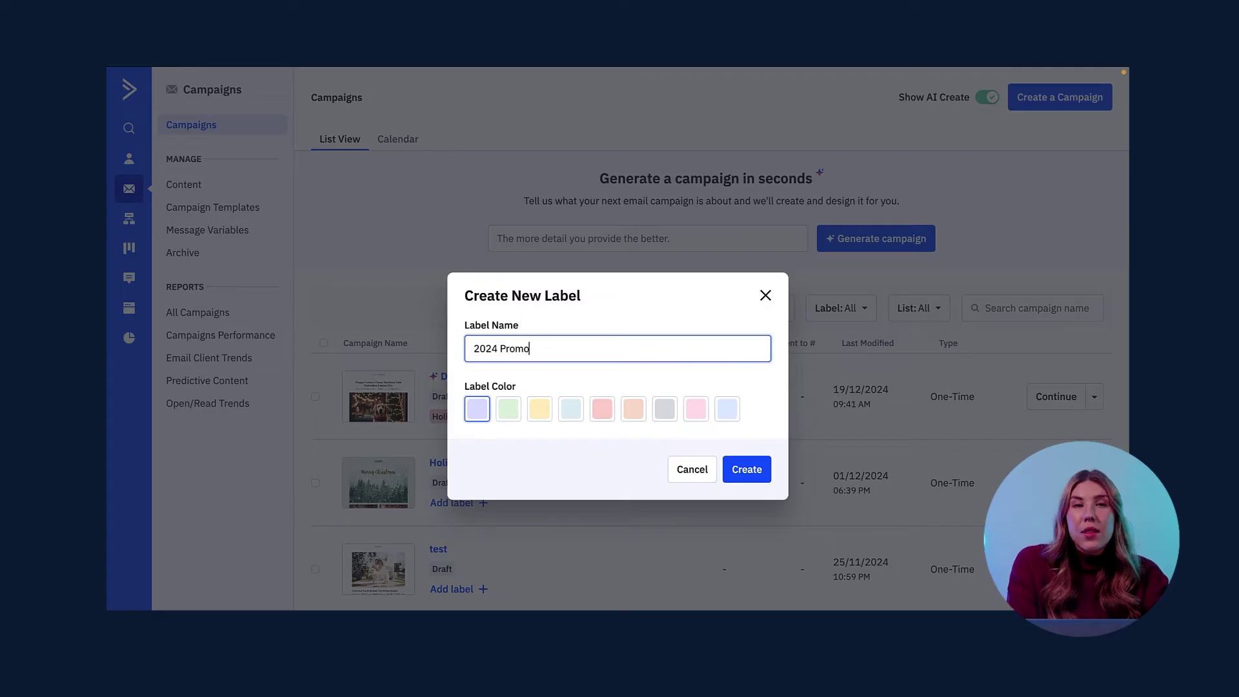
type("tions")
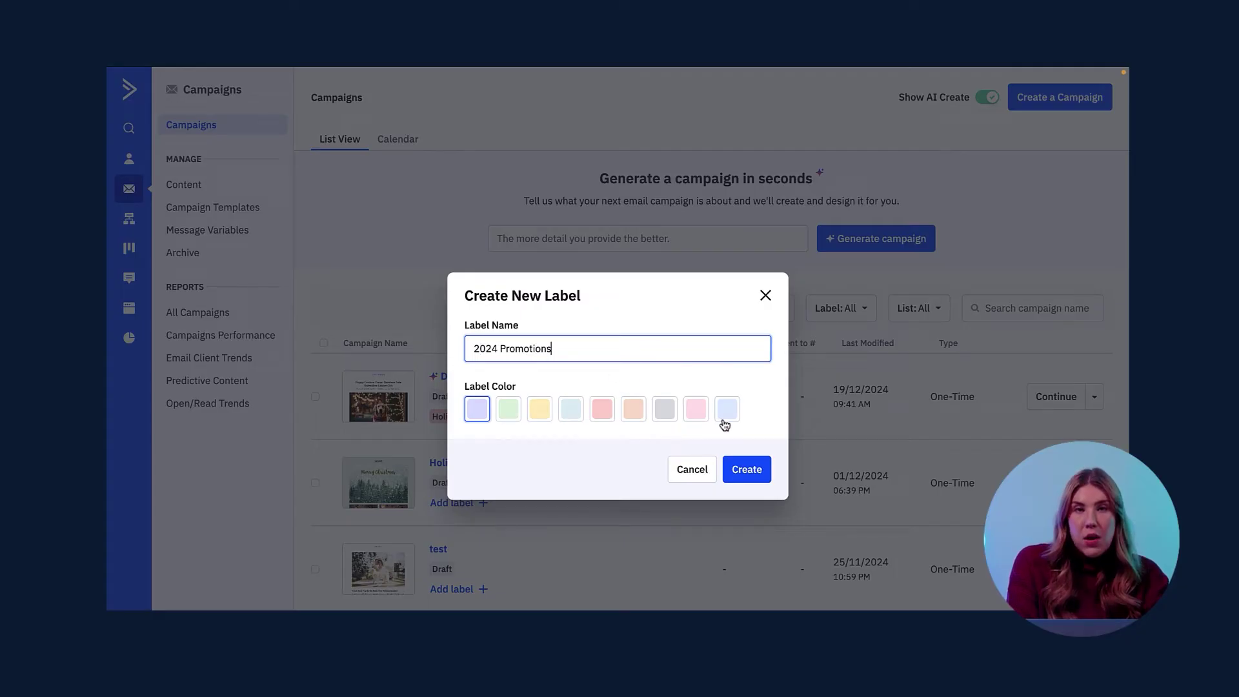
left_click(727, 411)
left_click(743, 470)
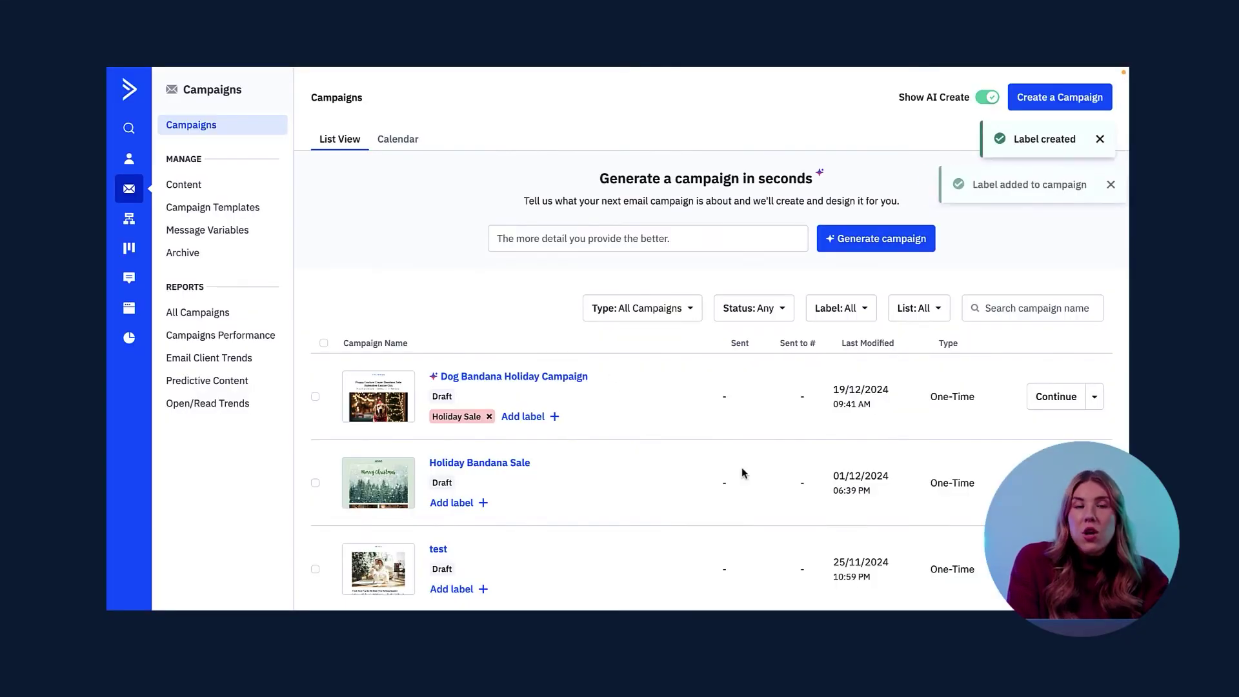
Create a green 2024 EOY Sale label and also tag Holiday Bandana Sale with it
left_click(615, 416)
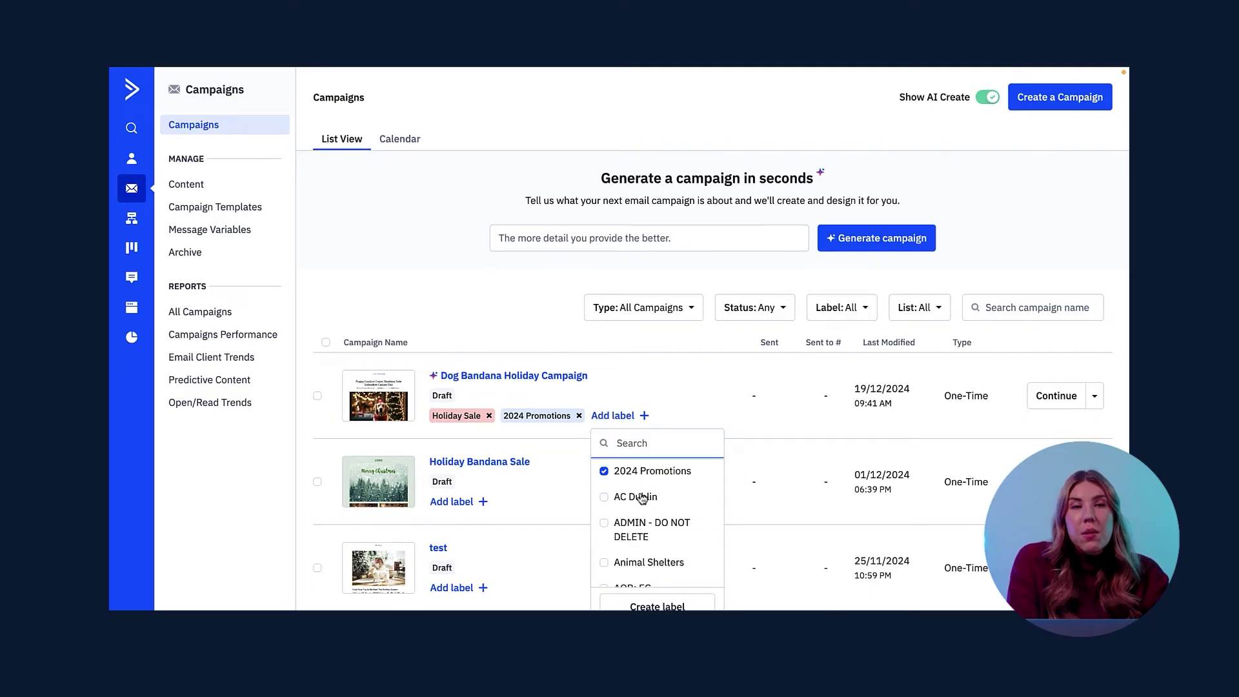
left_click(657, 604)
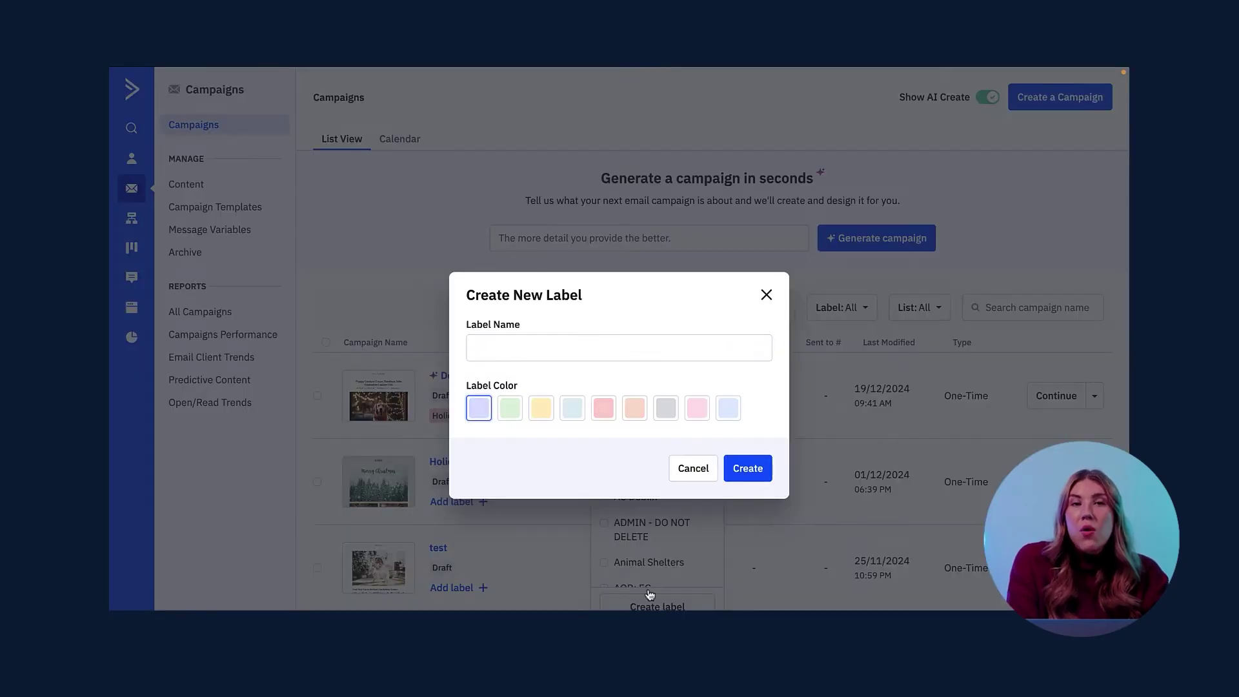
left_click(520, 347)
type("2024 EOY Sale")
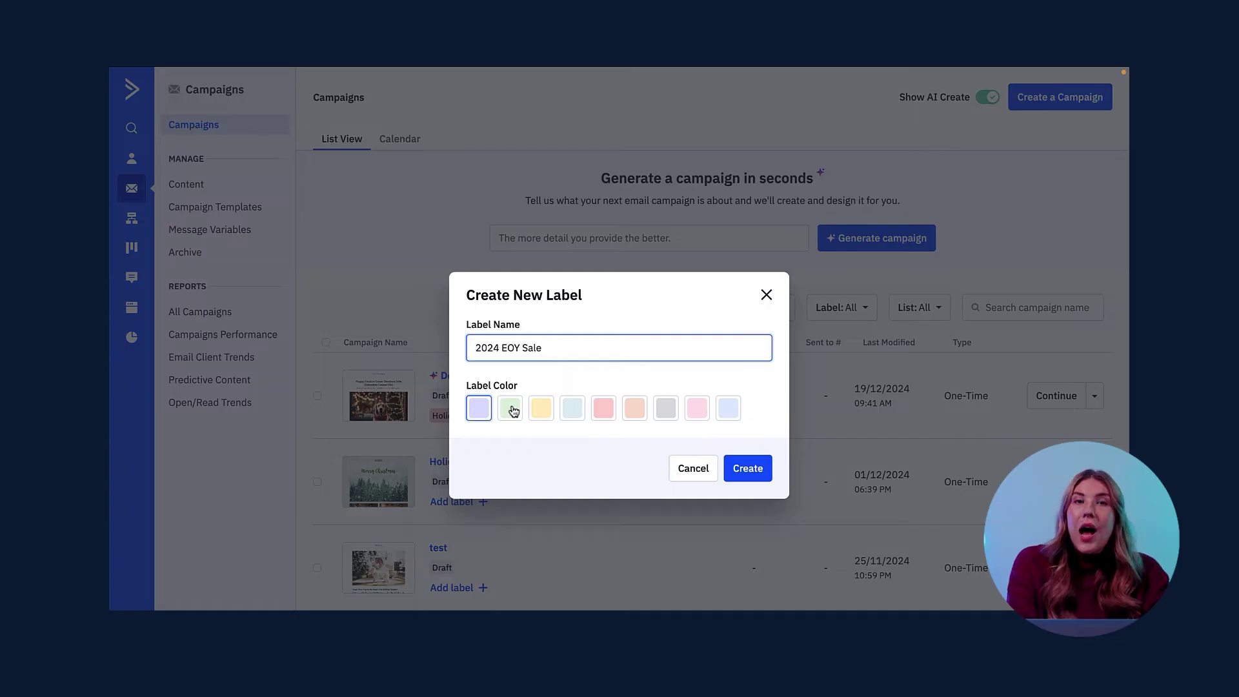
left_click(511, 409)
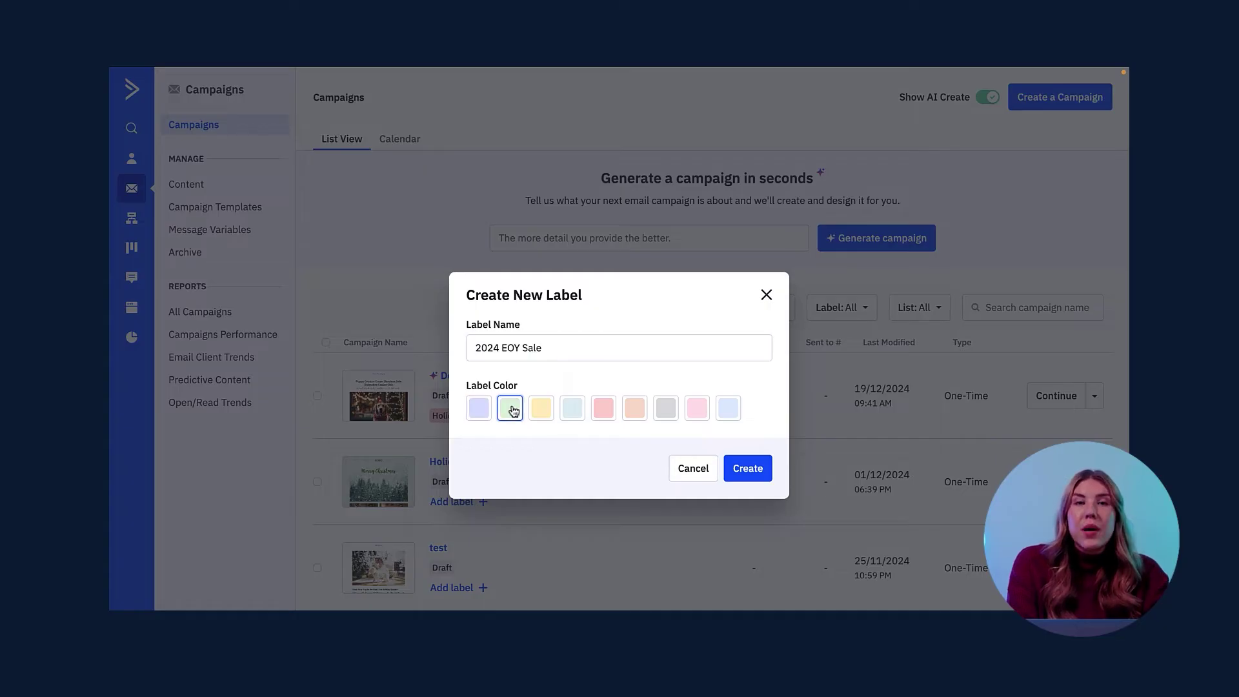
left_click(744, 469)
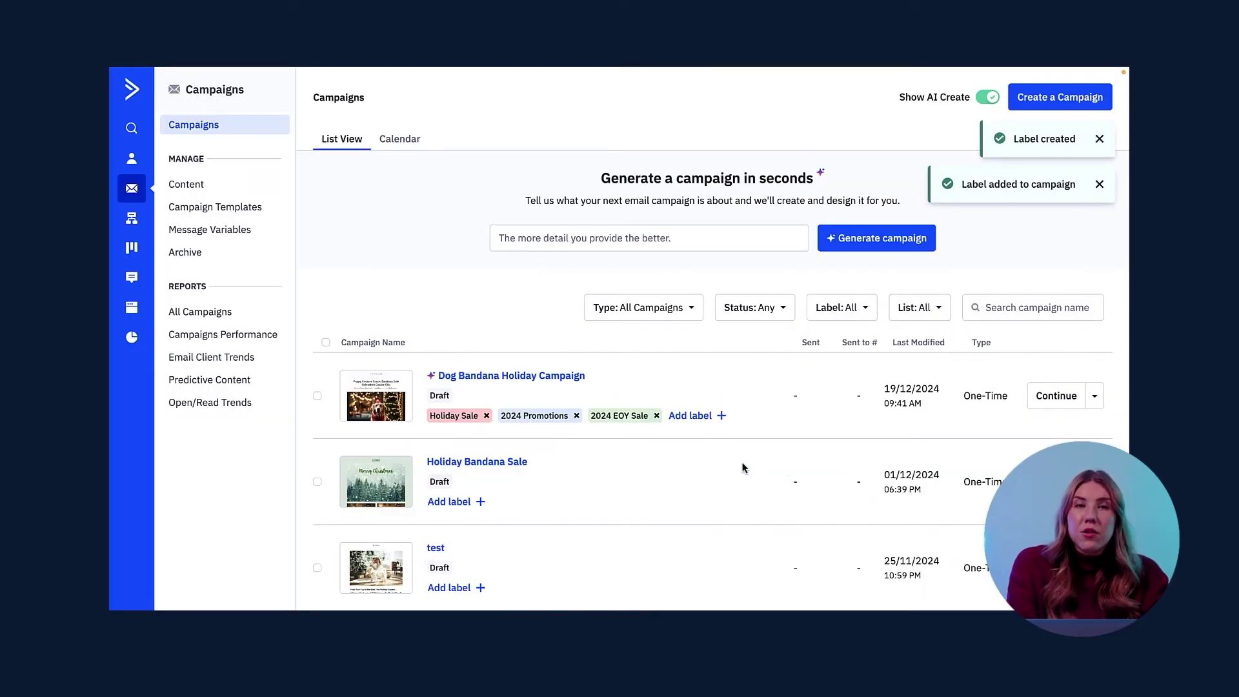
left_click(450, 501)
left_click(518, 330)
scroll(571, 563, "down", 2)
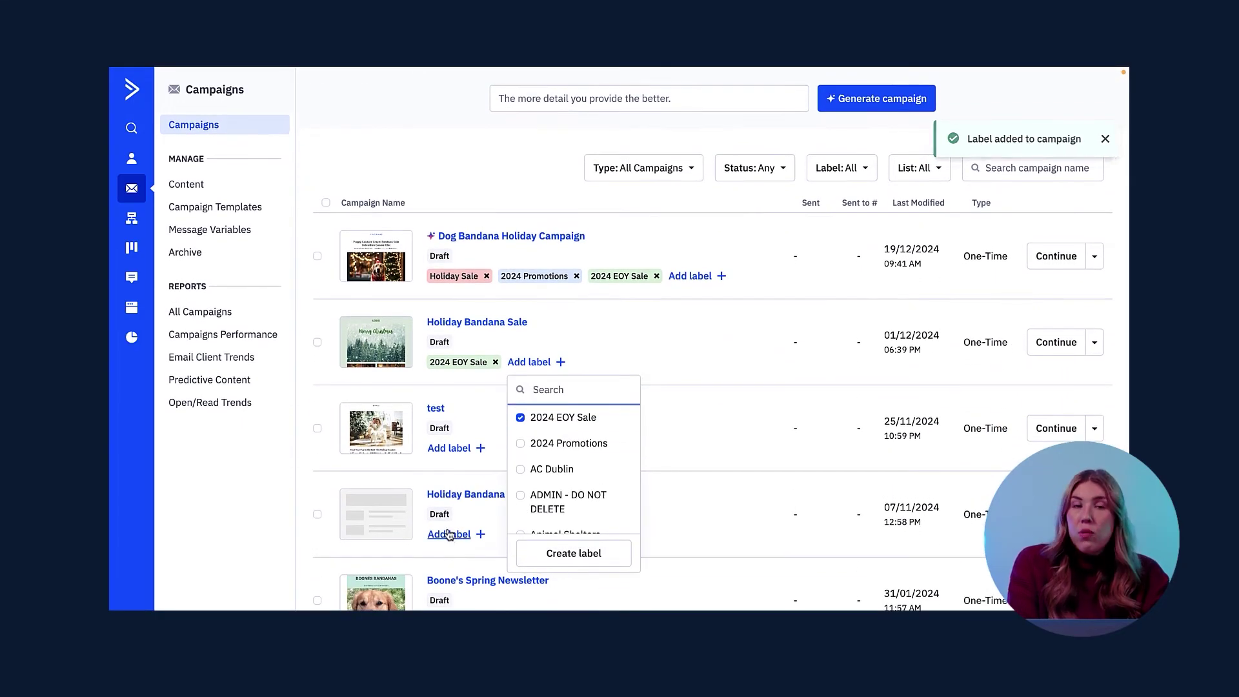
Tag the second Holiday Bandana Sale with 2024 EOY Sale, then filter campaigns by that label
left_click(448, 535)
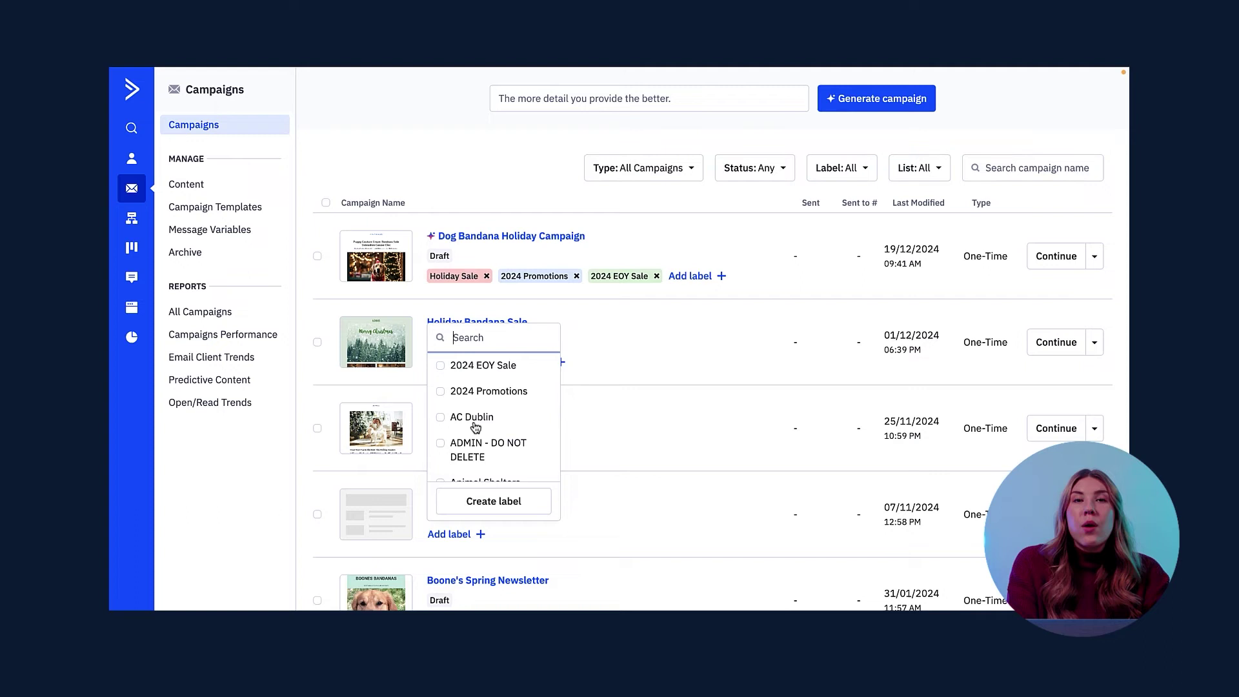
left_click(440, 366)
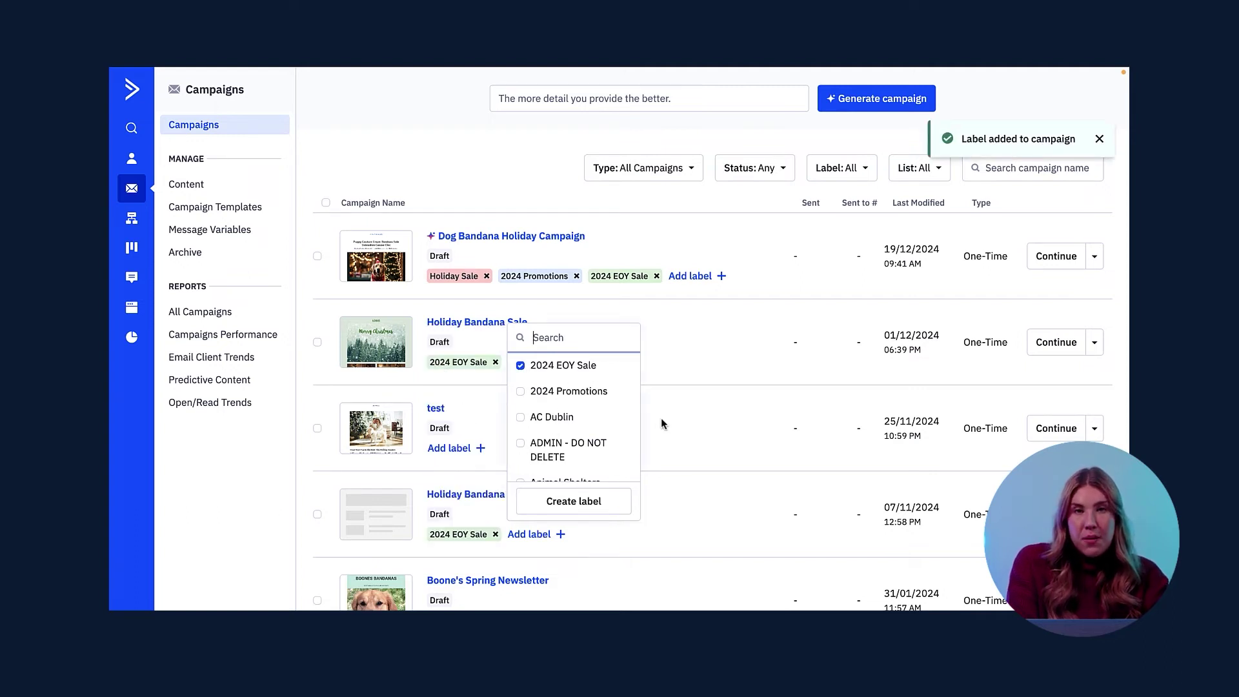
left_click(691, 497)
left_click(842, 169)
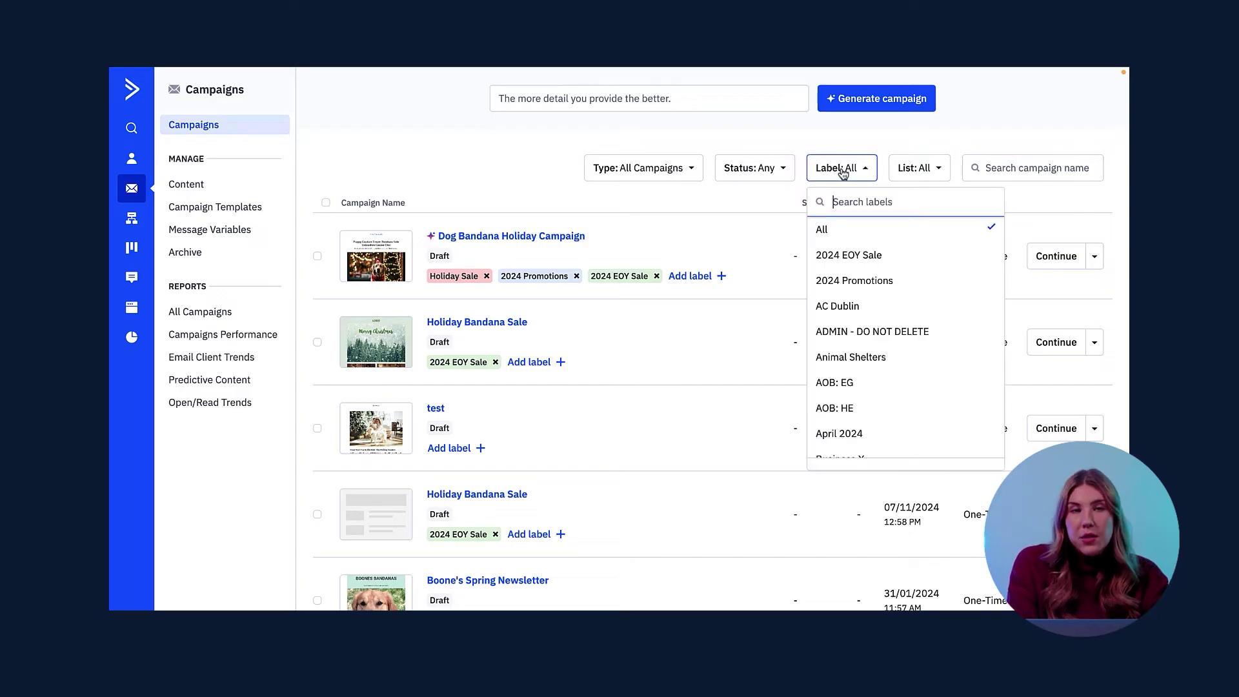
left_click(837, 255)
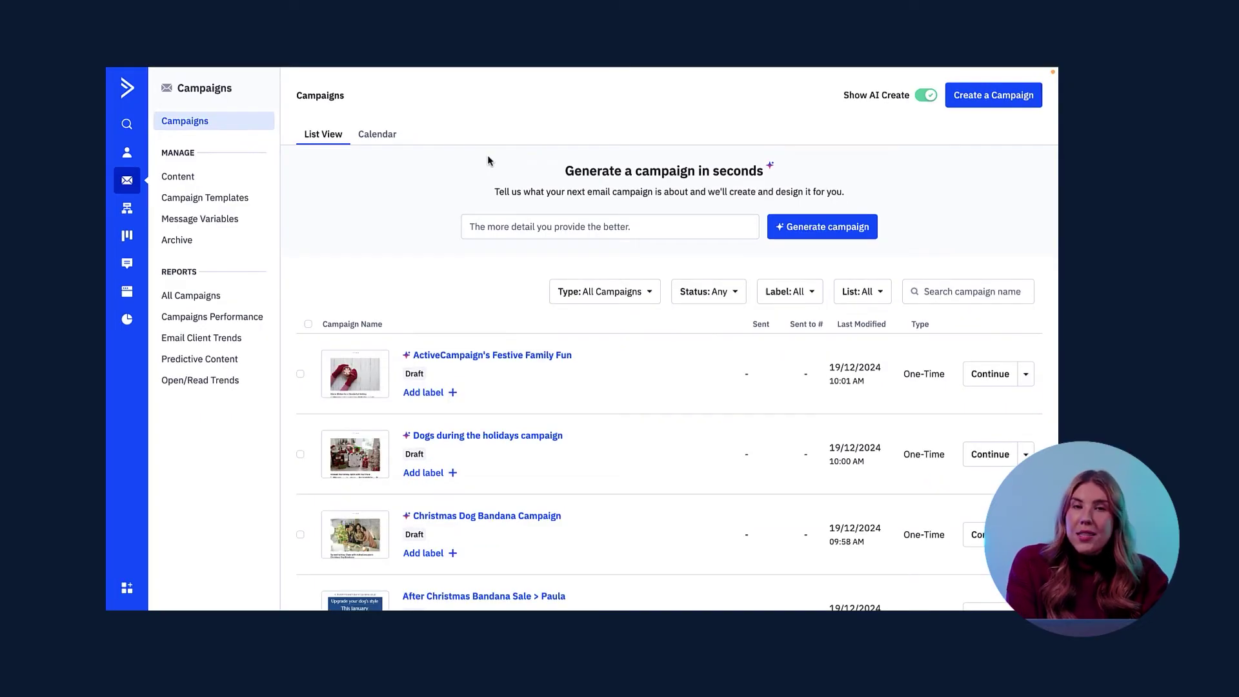
Switch to the campaign calendar and cycle through day, week and month views
left_click(381, 135)
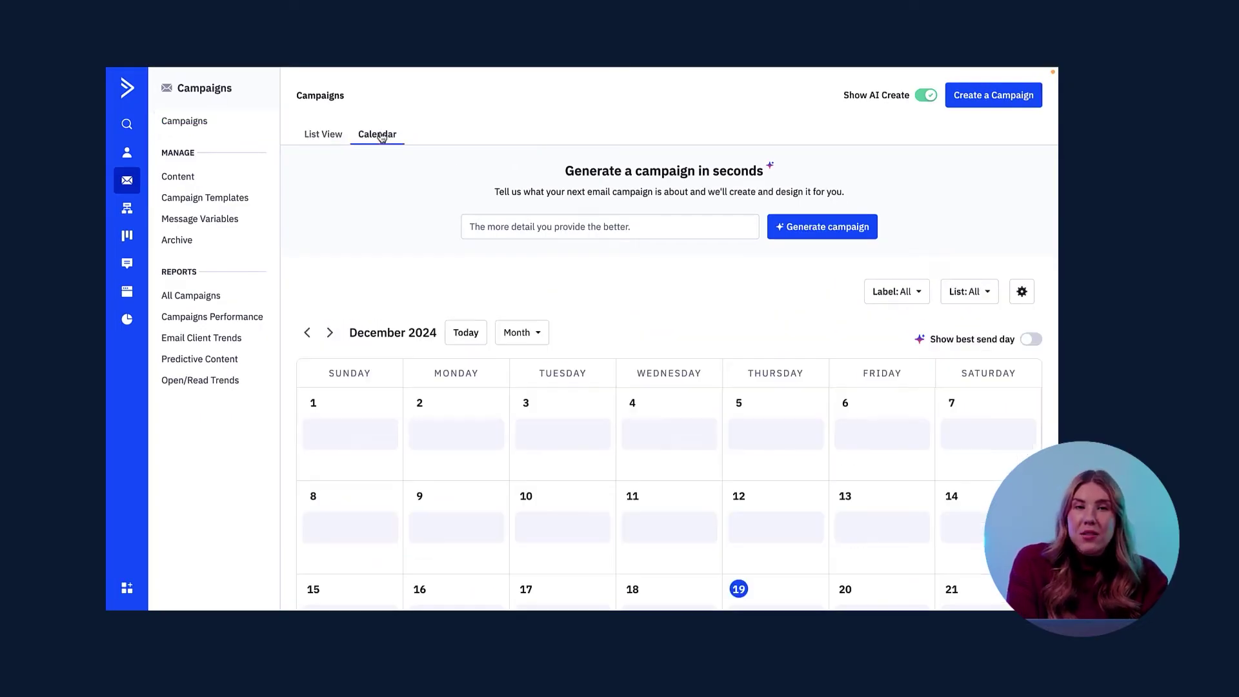
scroll(665, 312, "down", 3)
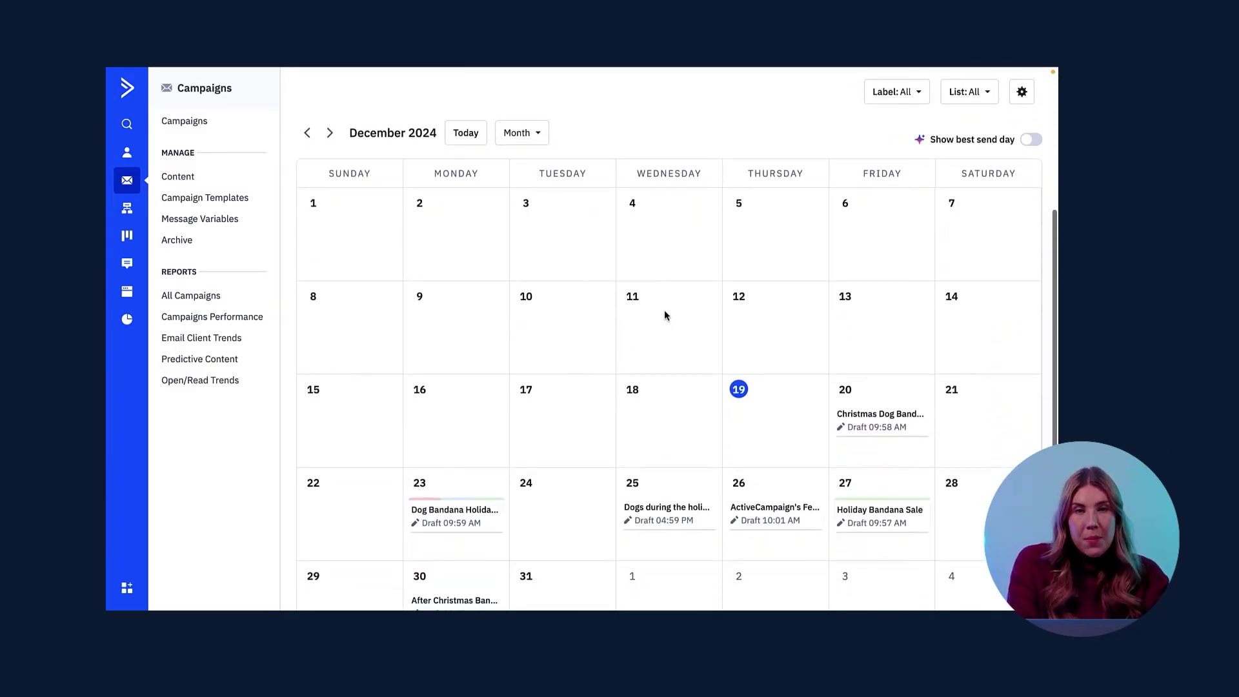
scroll(665, 315, "down", 1)
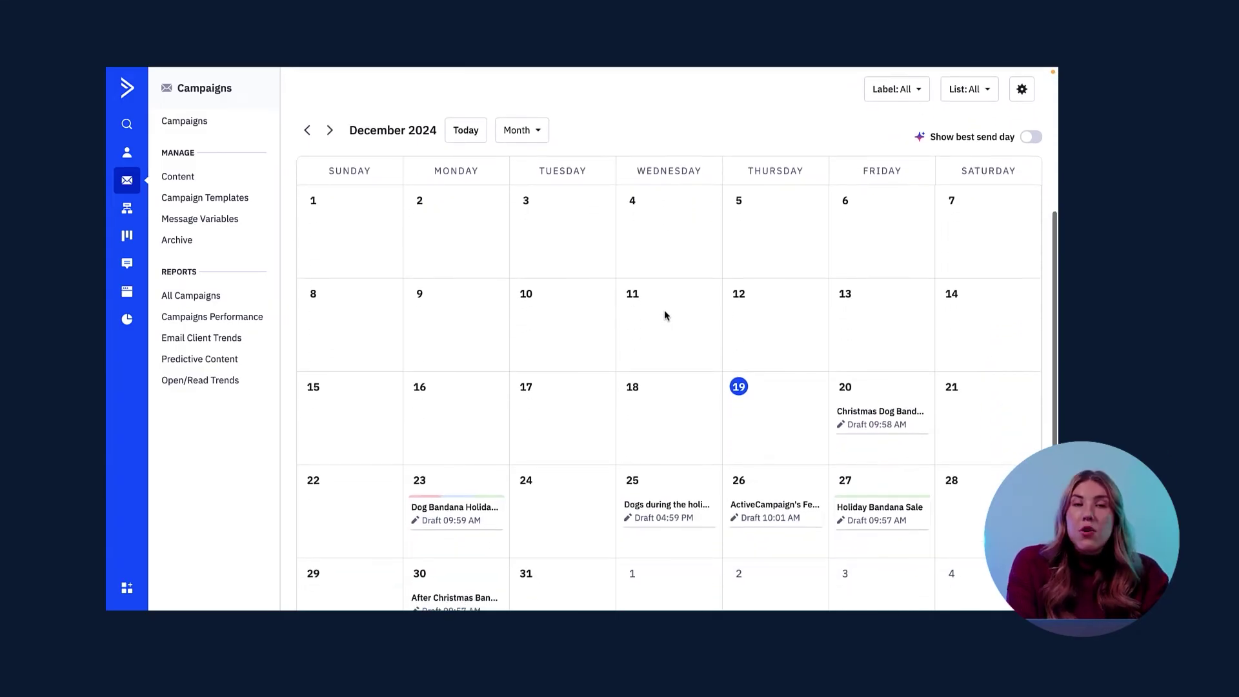
left_click(519, 134)
left_click(524, 208)
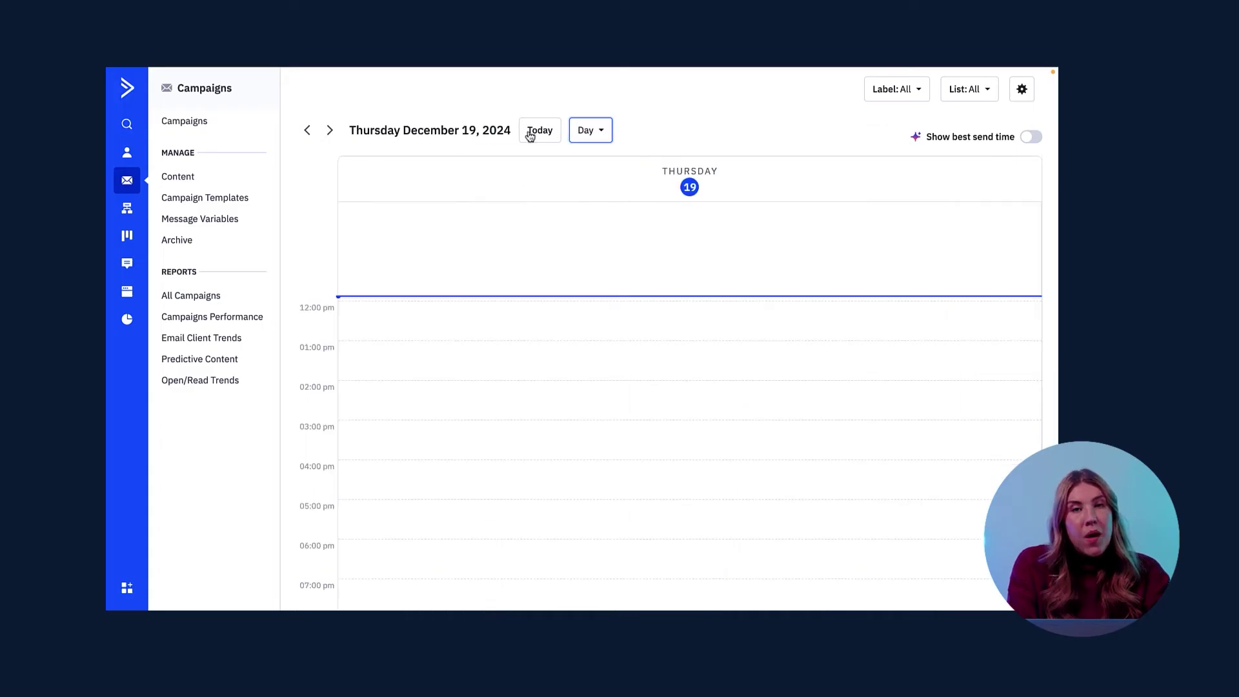
left_click(590, 130)
left_click(589, 185)
left_click(613, 134)
left_click(621, 162)
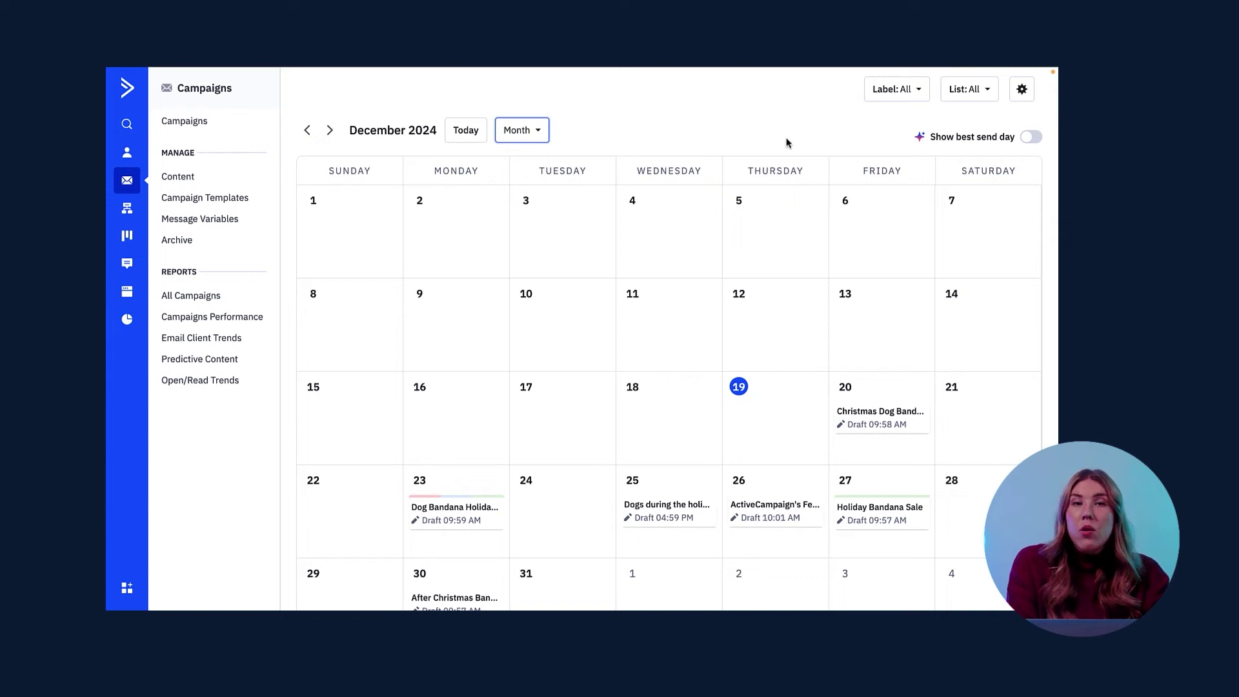
Try the Customers list and 2024 EOY Sale label filters, then reset both to All
left_click(964, 91)
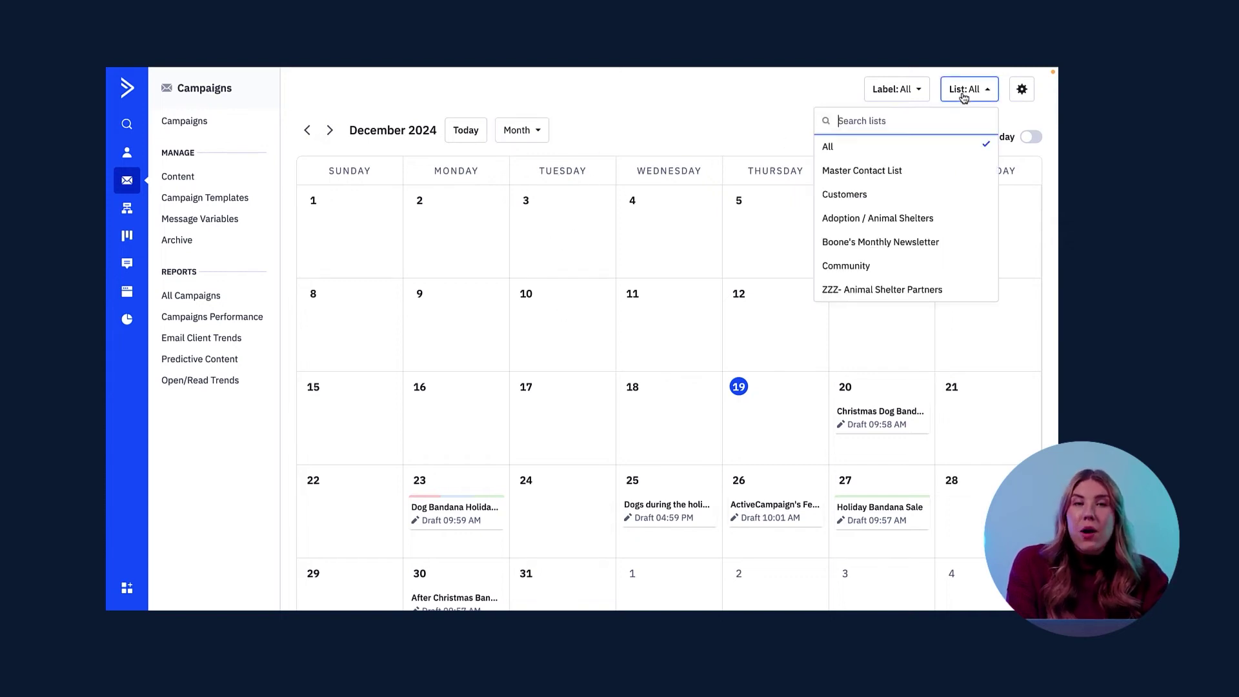
left_click(890, 197)
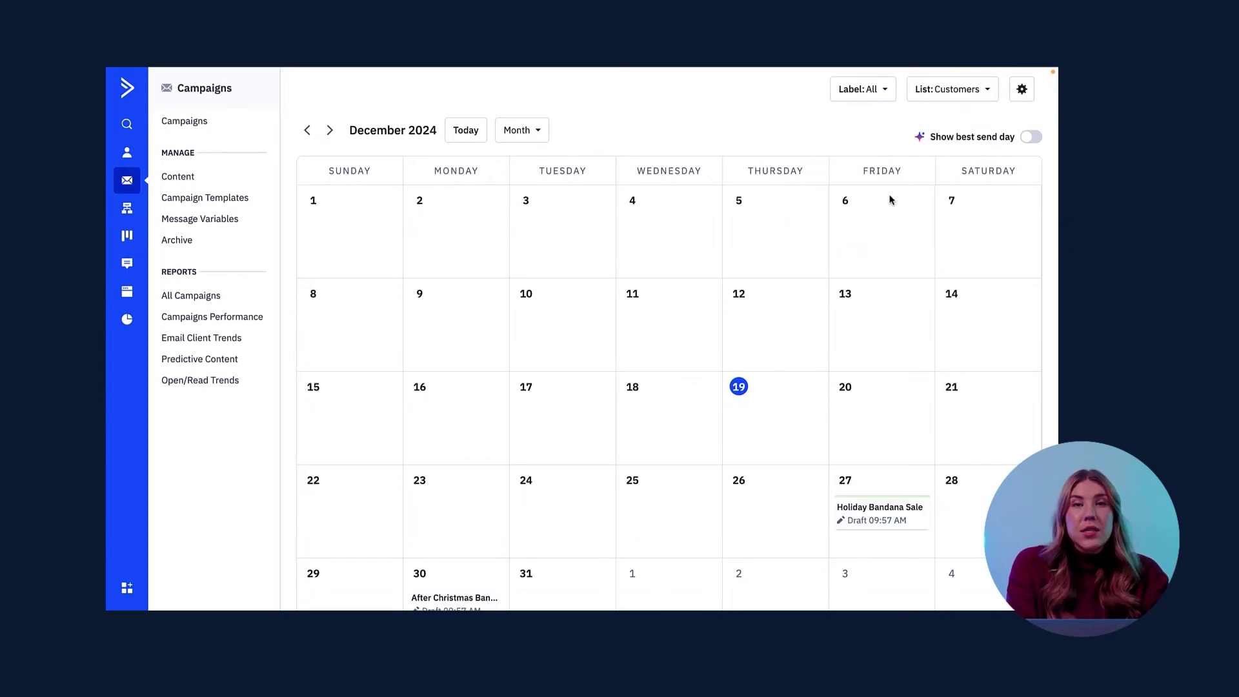
left_click(975, 95)
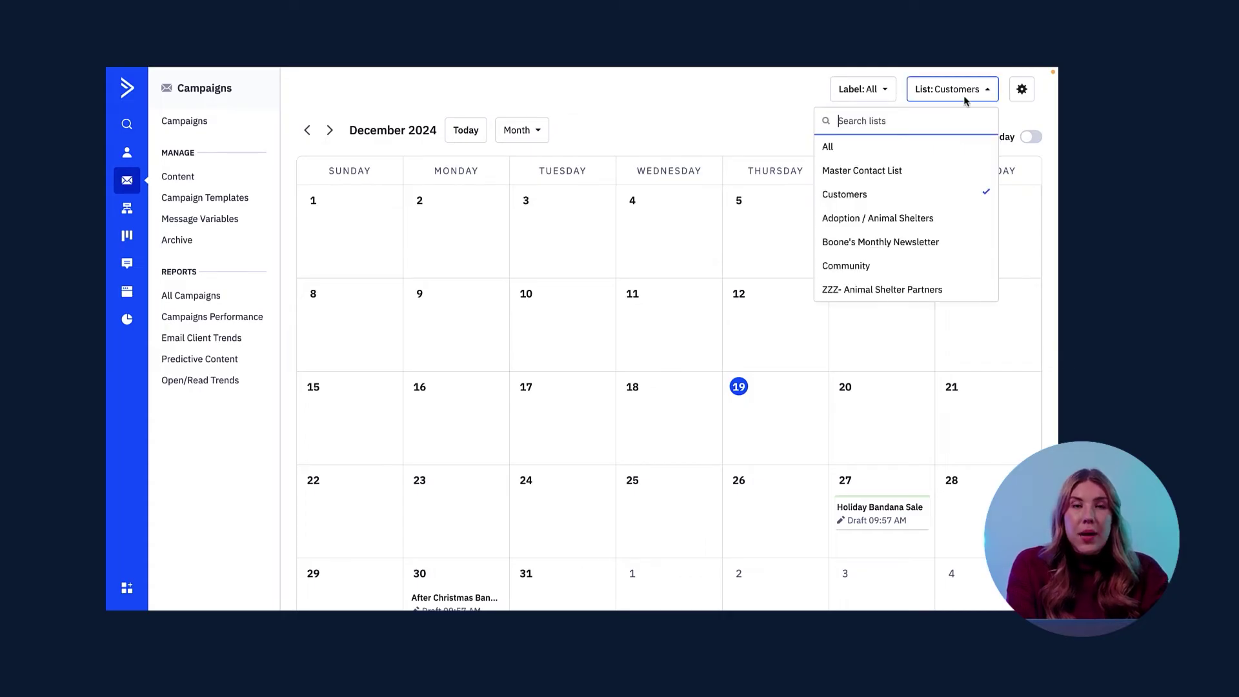
left_click(902, 152)
left_click(895, 96)
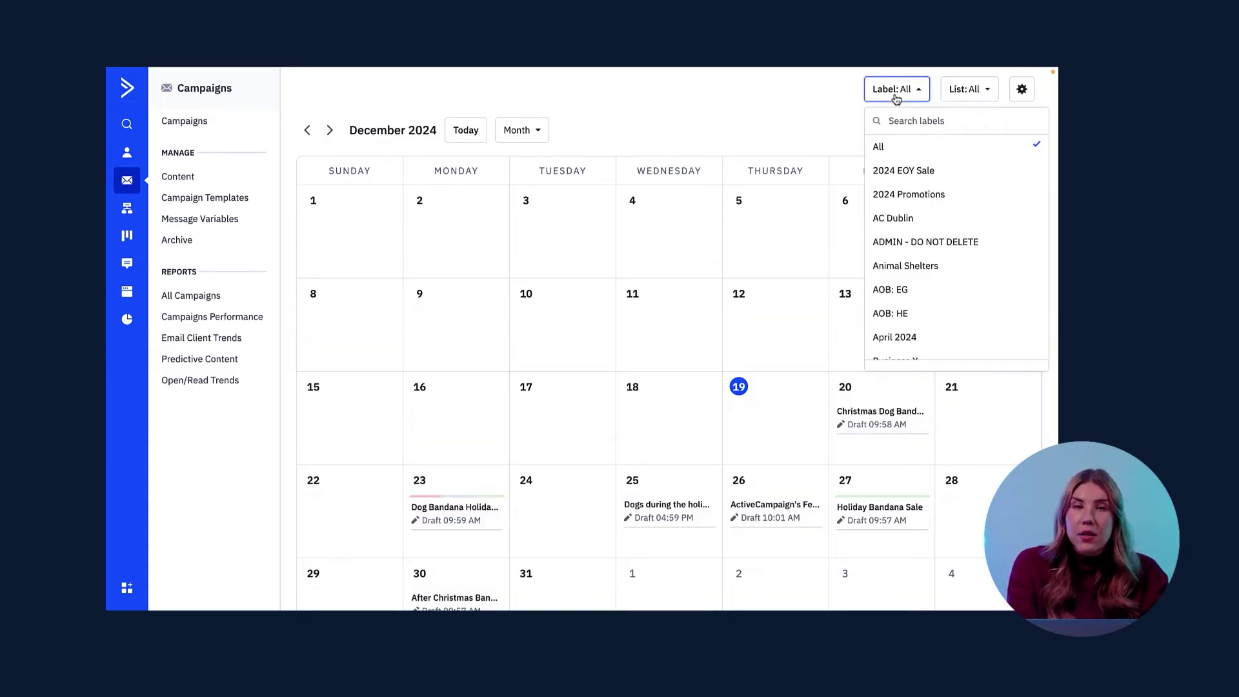
left_click(903, 171)
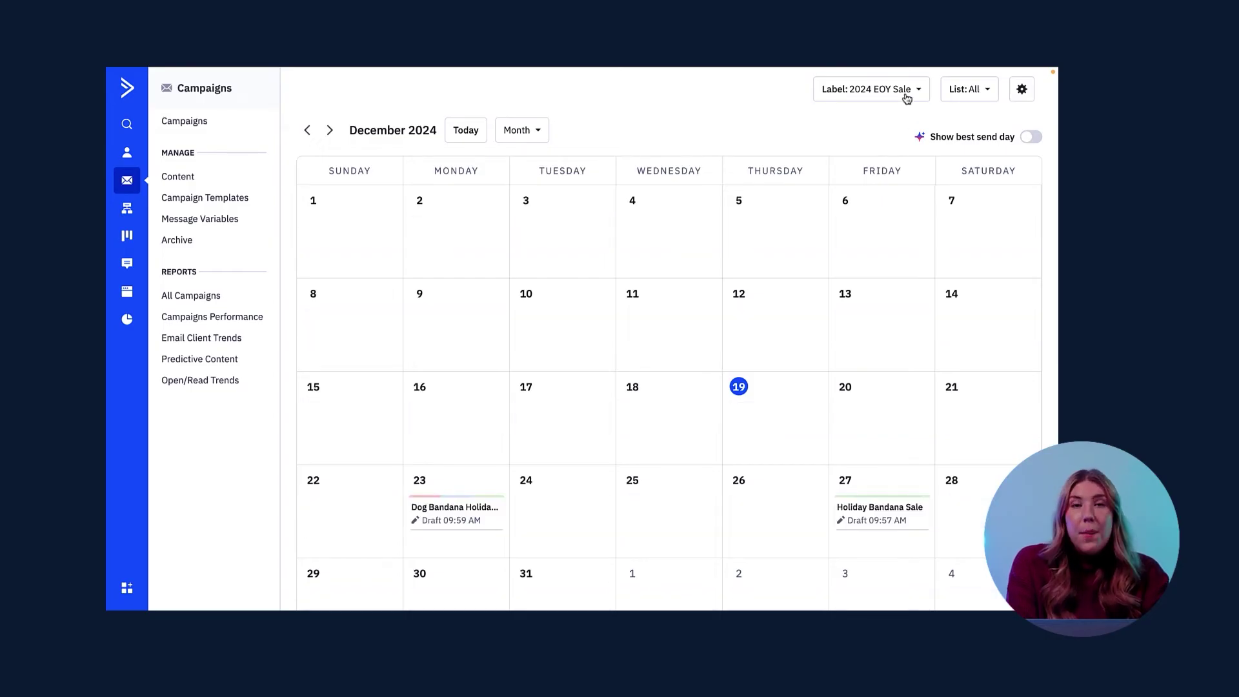
left_click(907, 97)
left_click(878, 149)
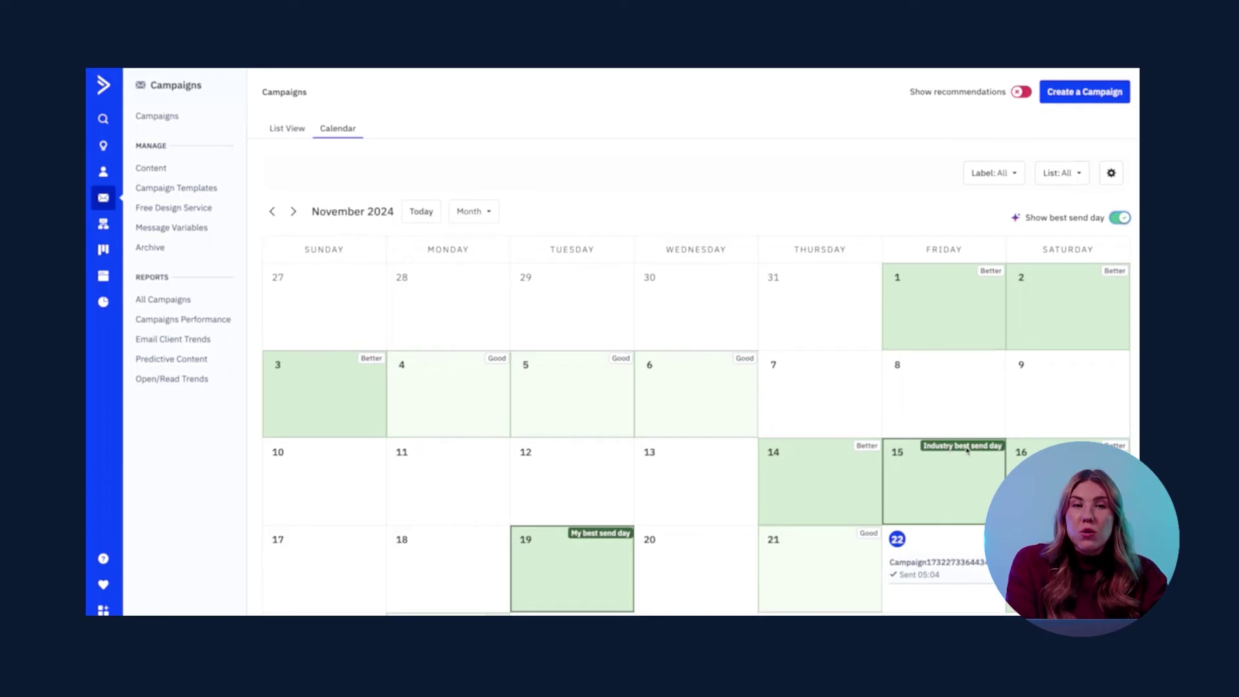
Base best send days on both industries like mine and my account data
left_click(1121, 217)
left_click(1111, 173)
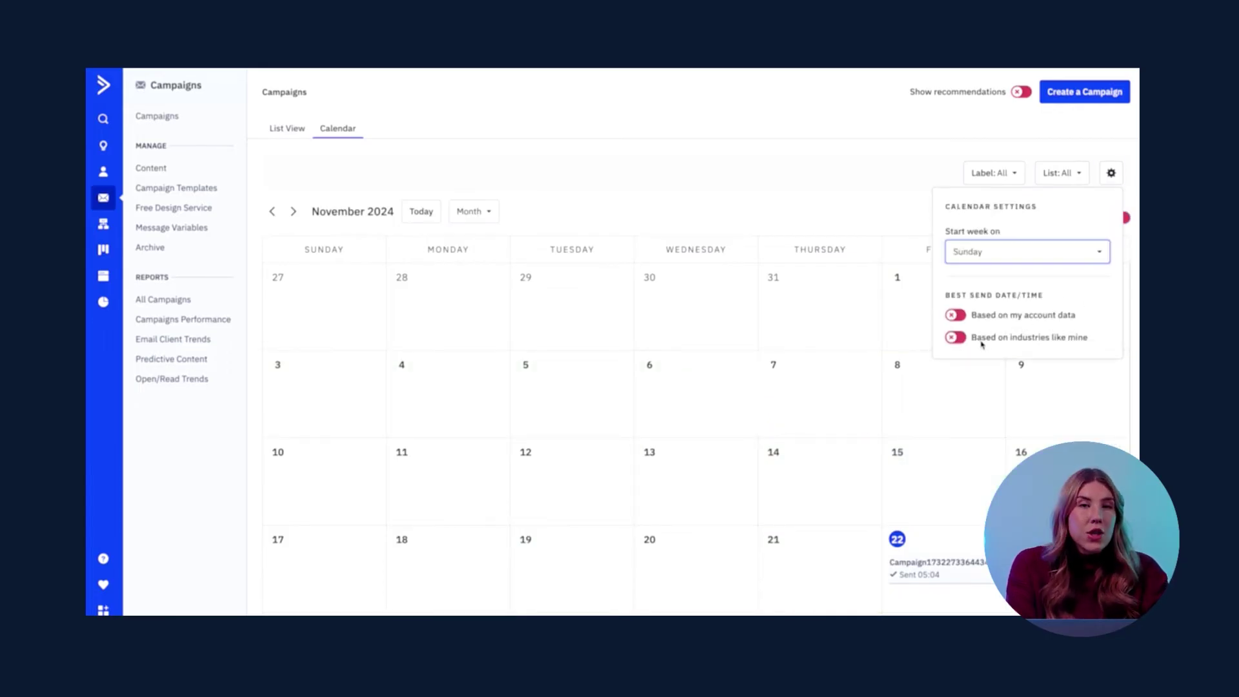
left_click(955, 337)
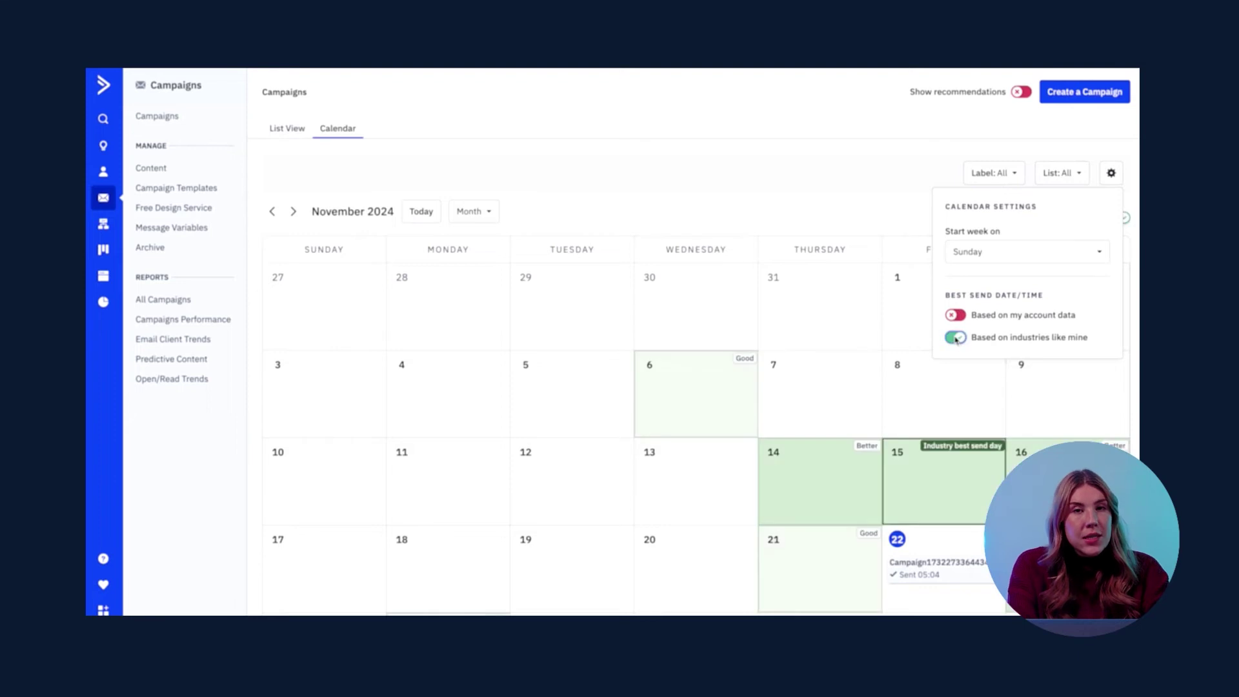
left_click(955, 316)
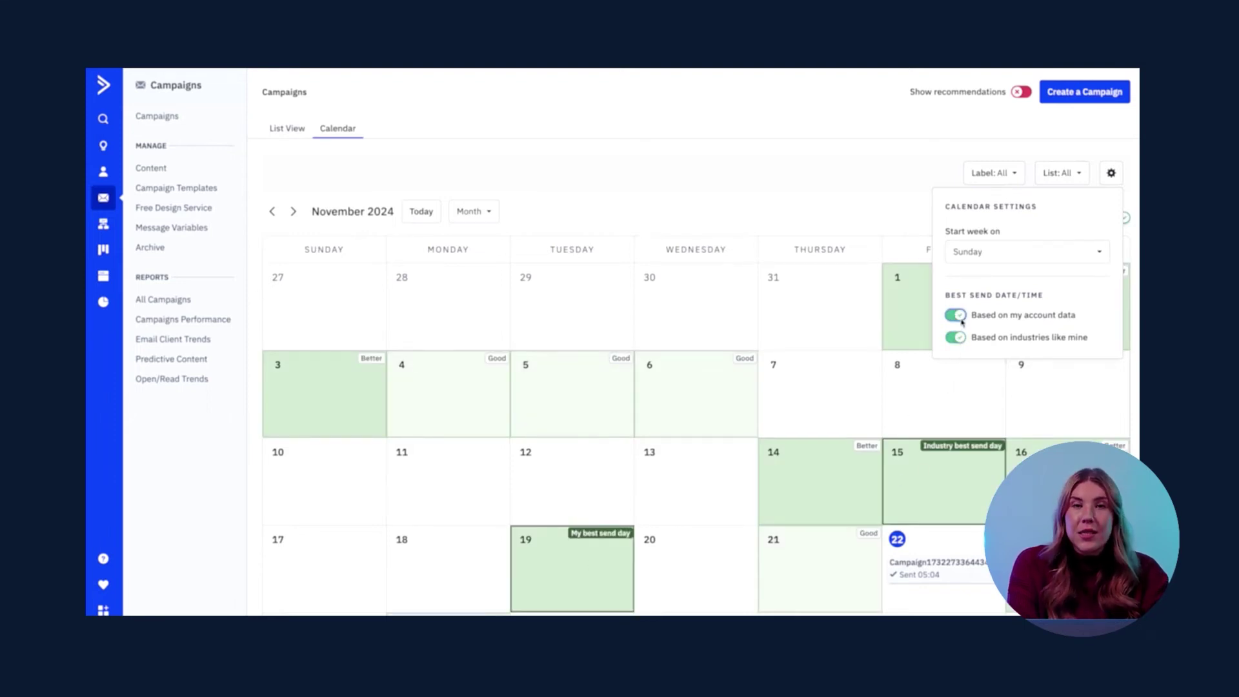
left_click(955, 315)
left_click(955, 337)
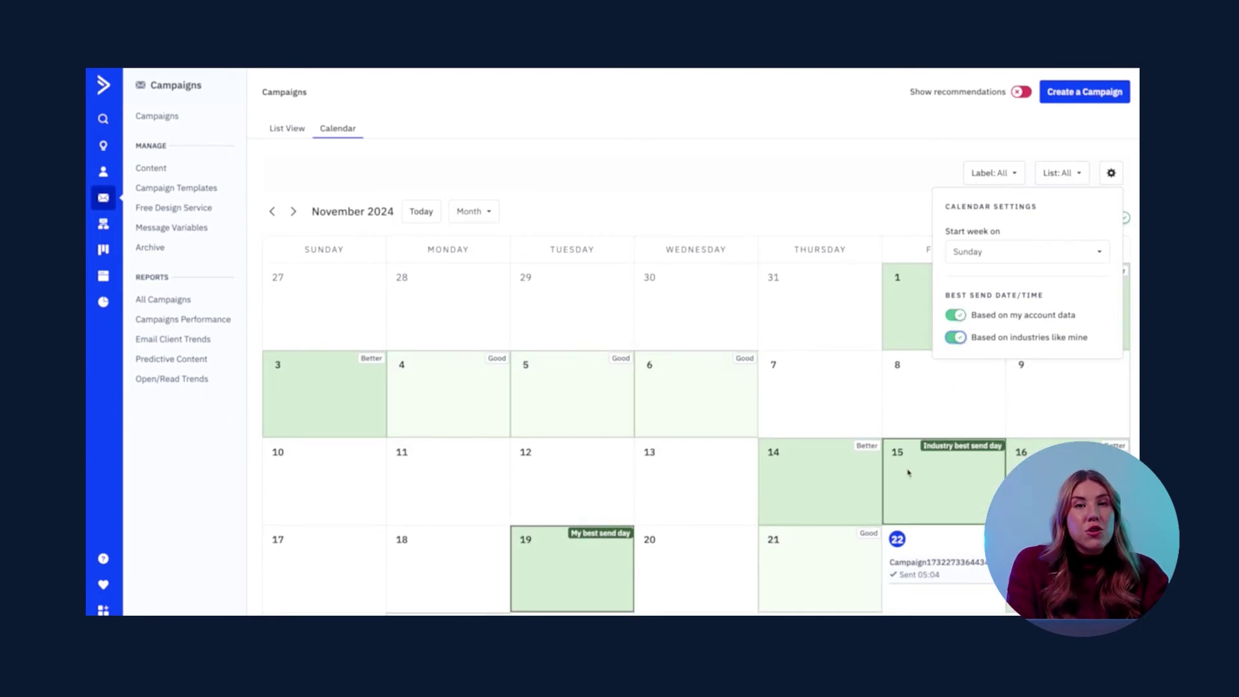
left_click(1111, 173)
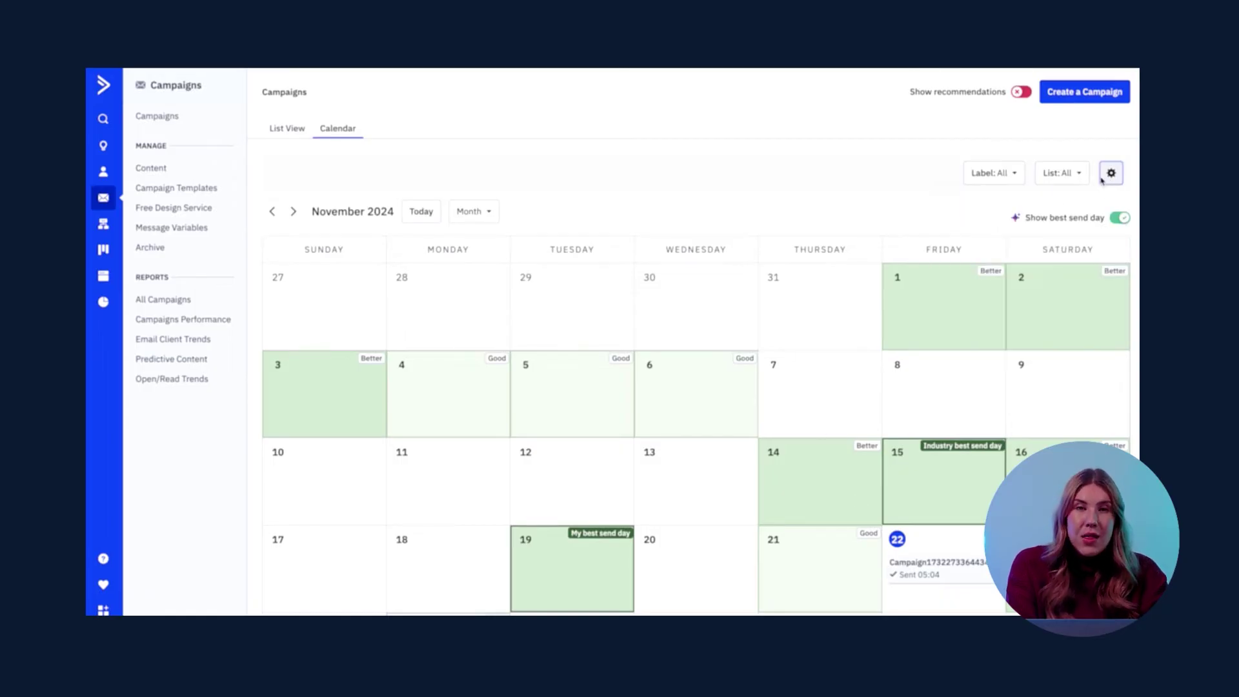
Recheck the highlights and account-data setting with both sources left on, then go to Contacts
left_click(1120, 218)
left_click(1111, 174)
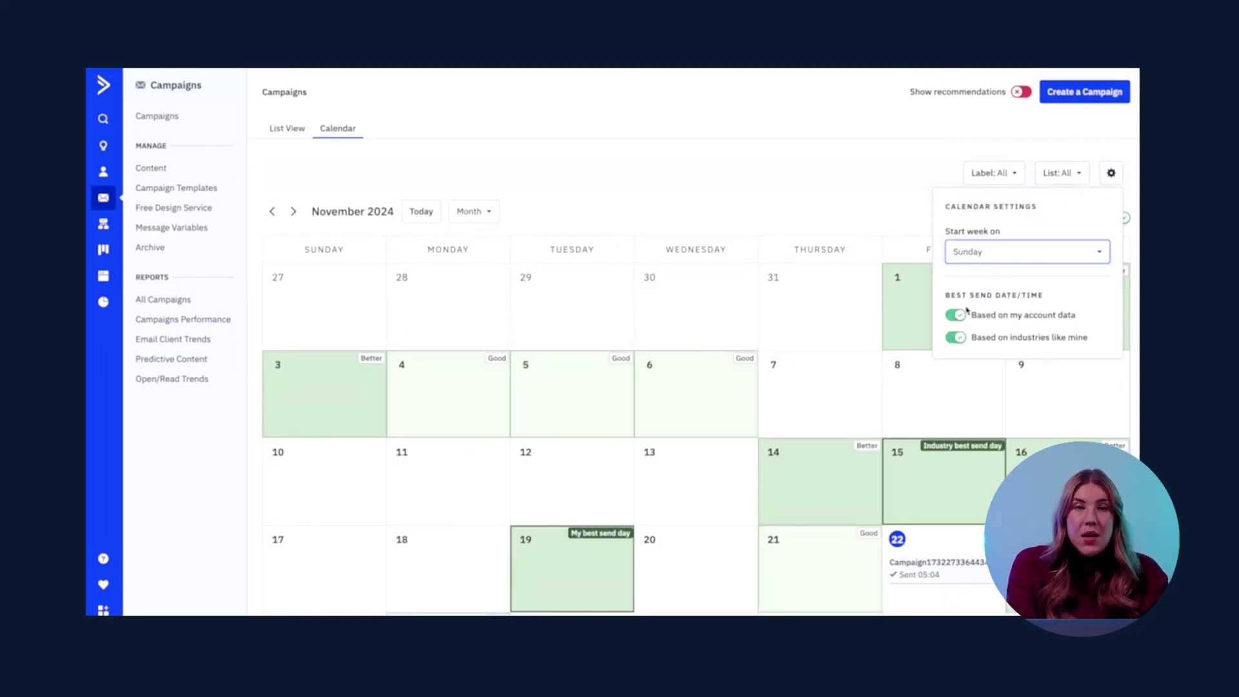
left_click(955, 315)
left_click(954, 337)
left_click(956, 315)
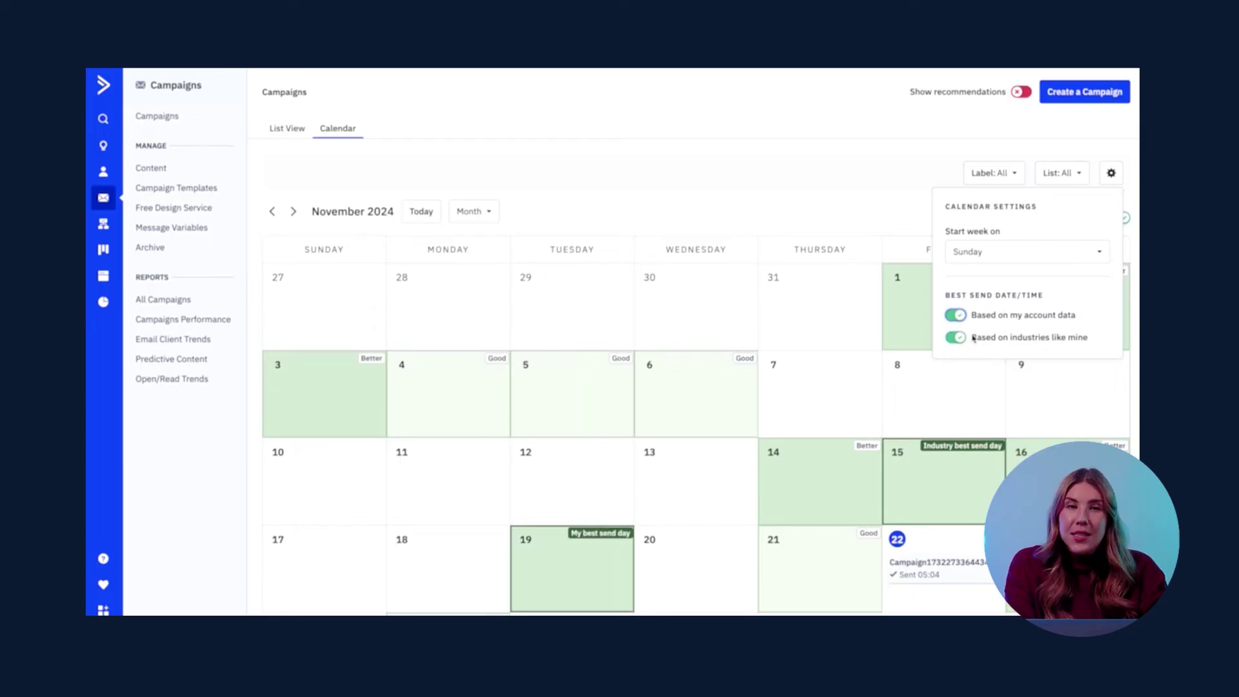
left_click(1111, 173)
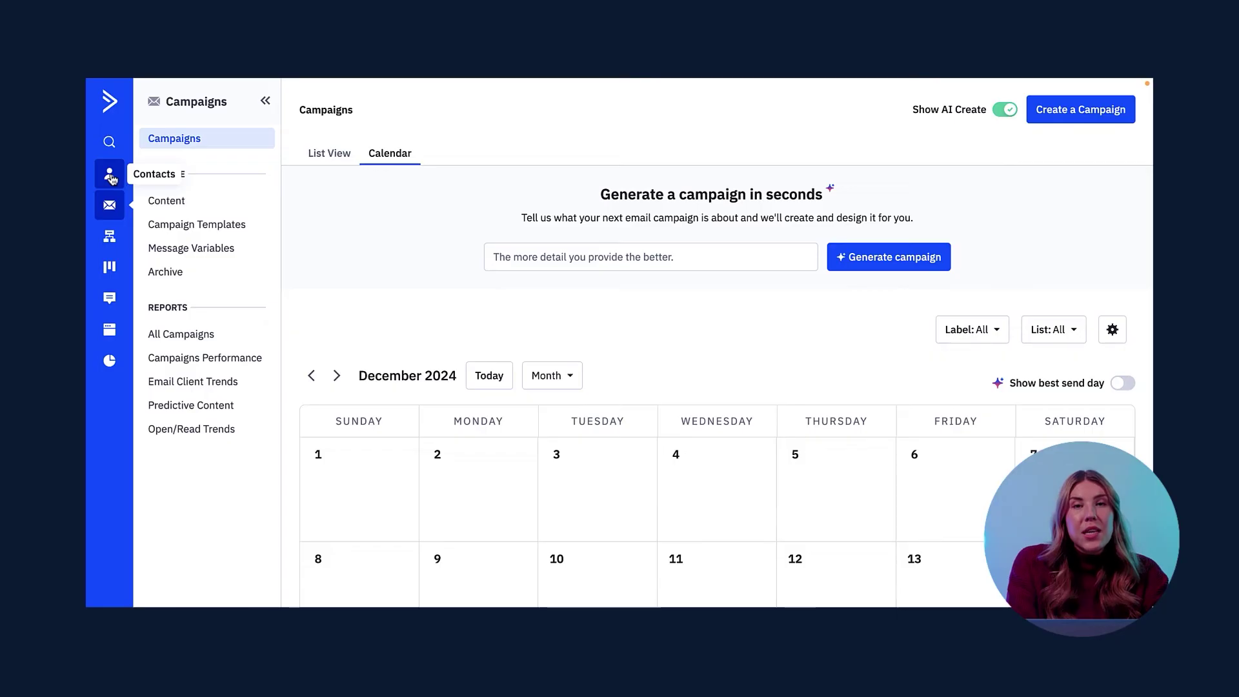
left_click(106, 172)
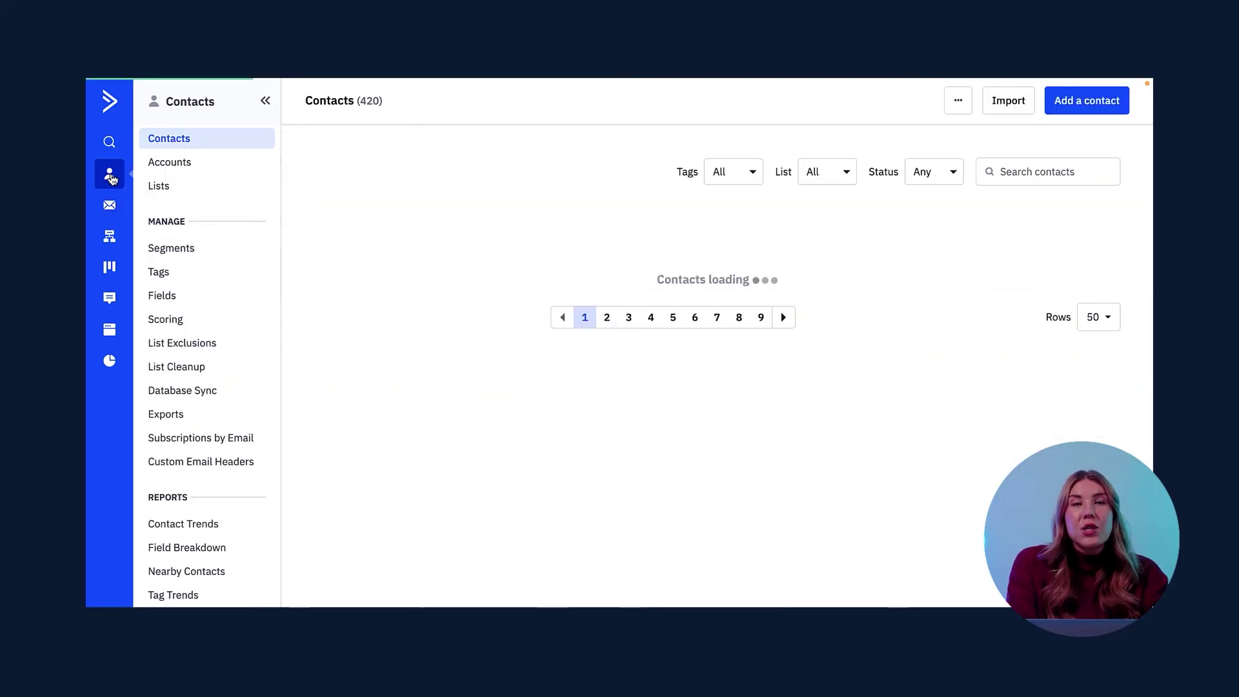
Open the Segments page under Contacts
left_click(215, 246)
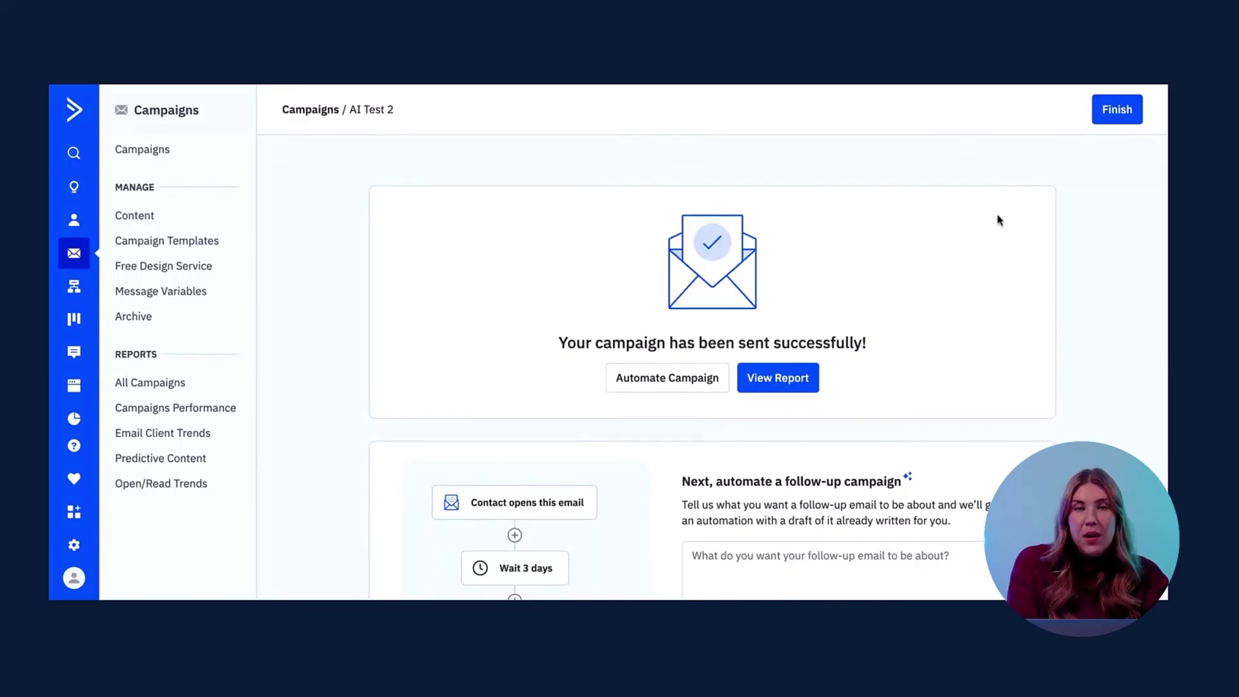
Generate a follow-up about booking a 1:1 strategy session from the description box
scroll(998, 220, "down", 3)
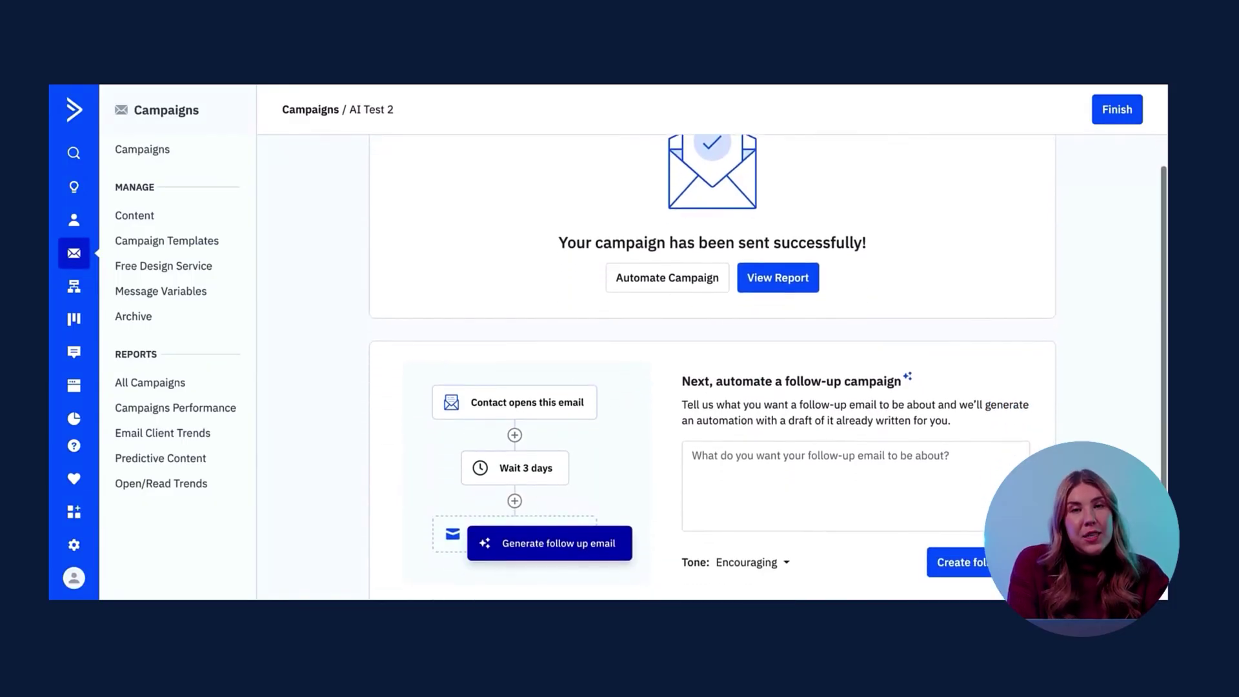
scroll(1121, 266, "down", 1)
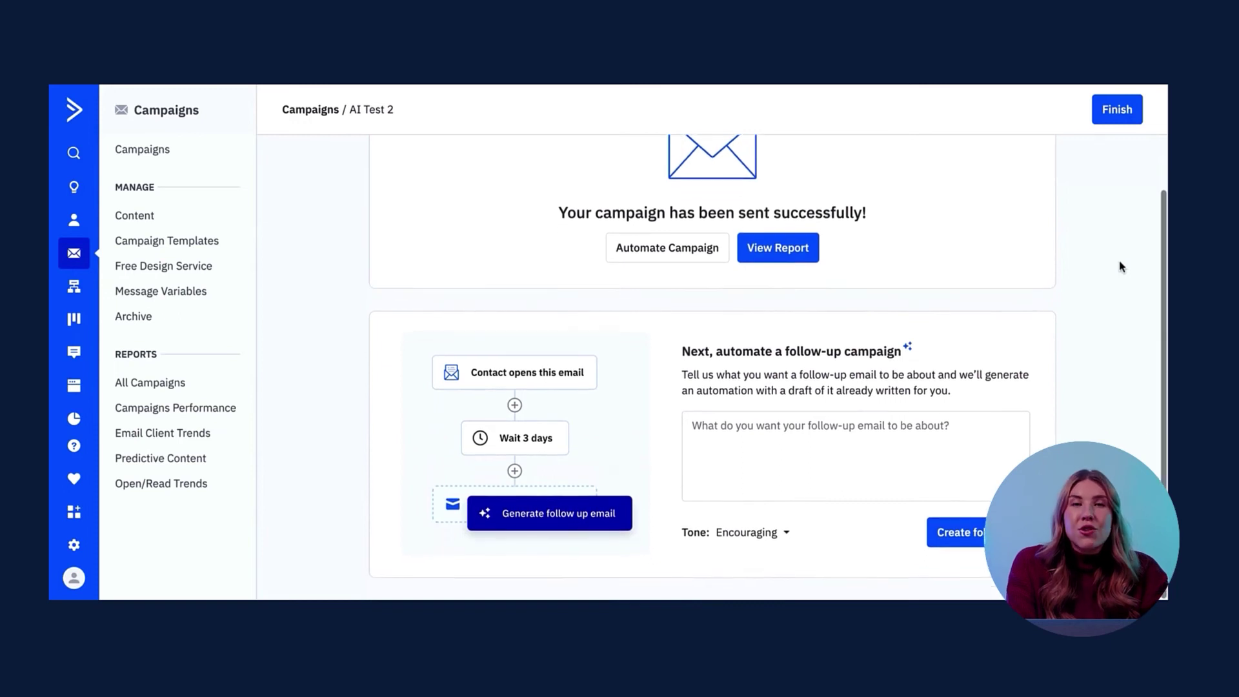
left_click(881, 430)
type("Write a follow-up email reminding customers to book a 1:1 strategy session")
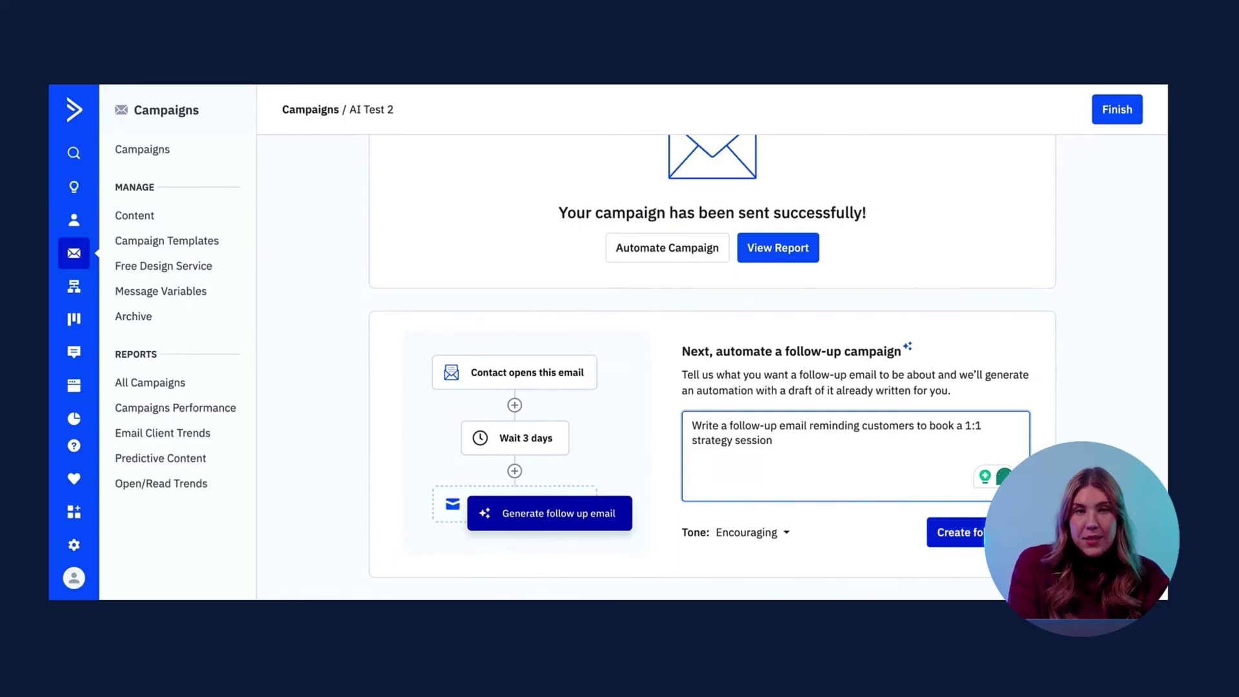
left_click(960, 532)
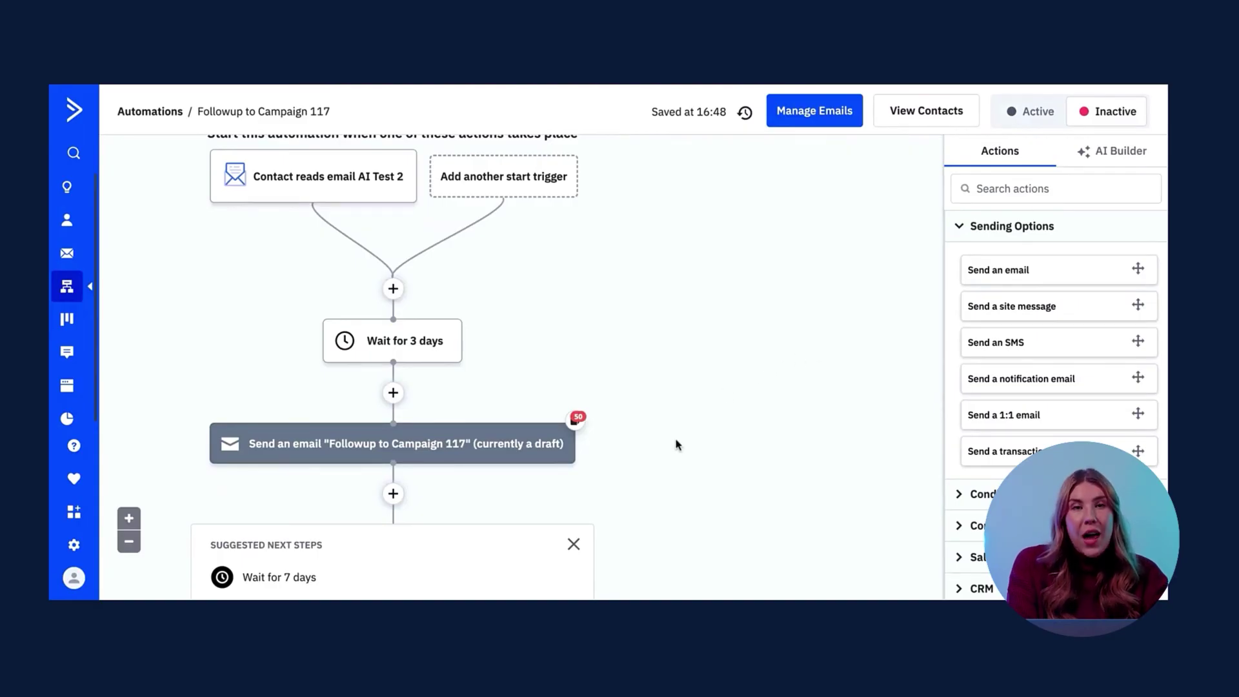
mouse_move(393, 443)
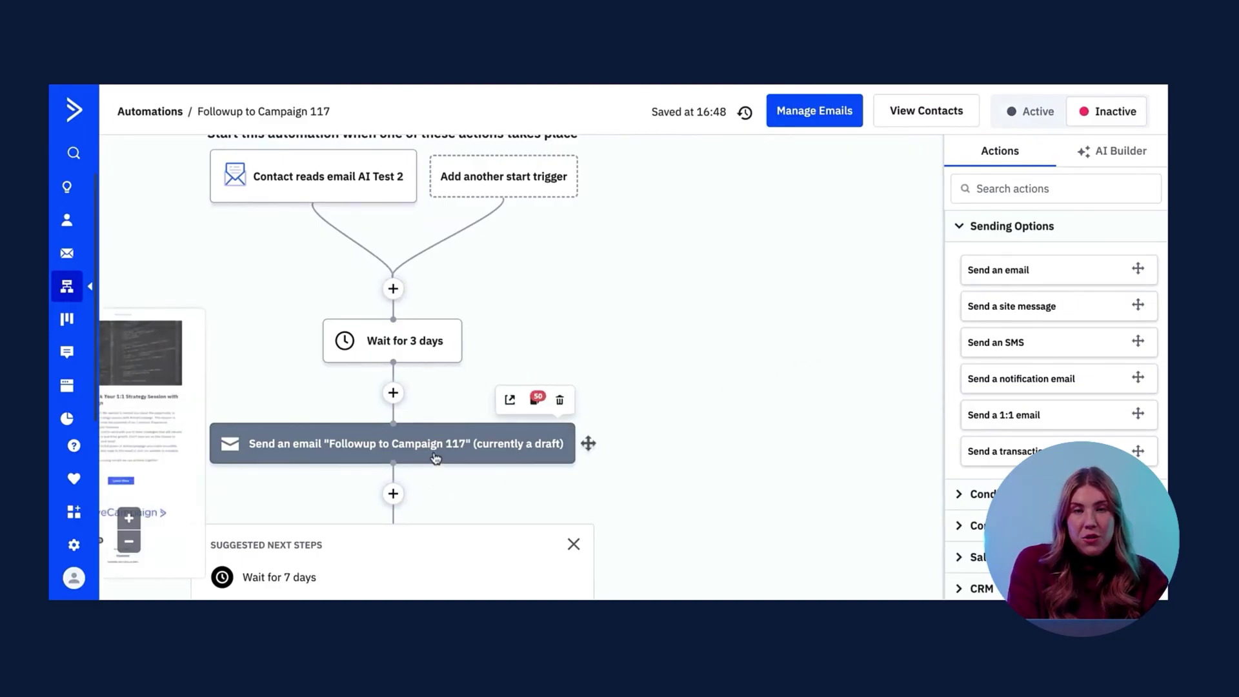
Open the follow-up Send an email step in the email editor
left_click(435, 458)
mouse_move(598, 264)
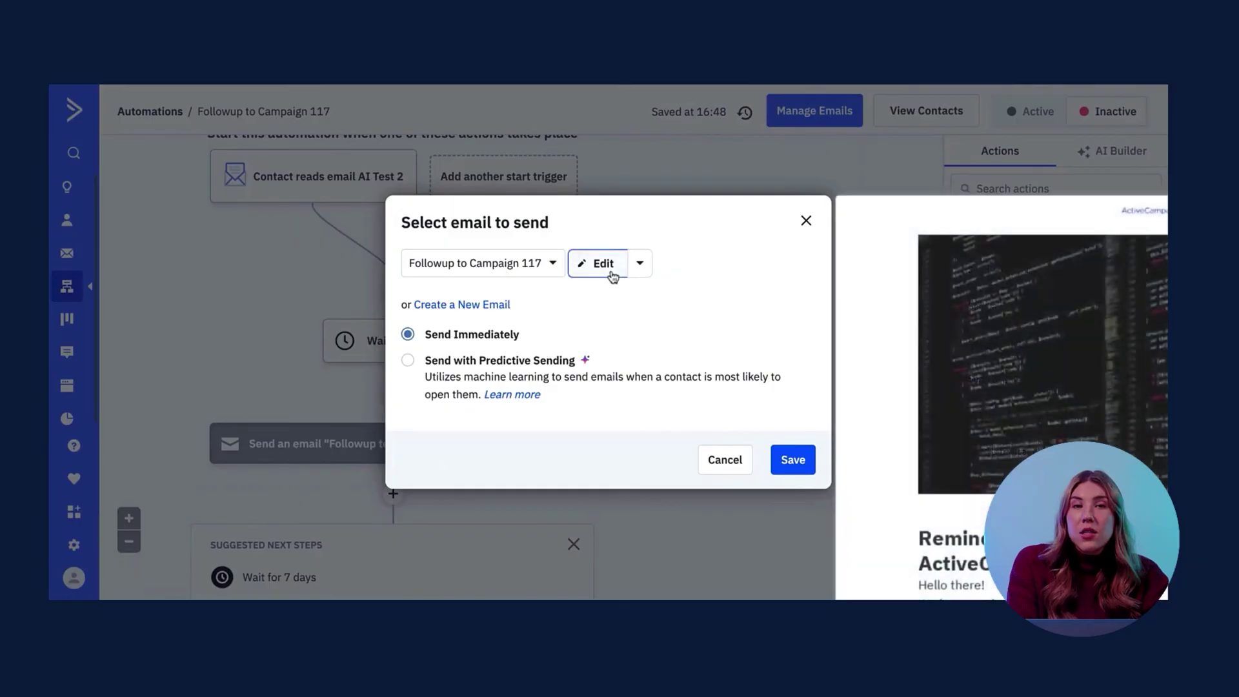
left_click(615, 276)
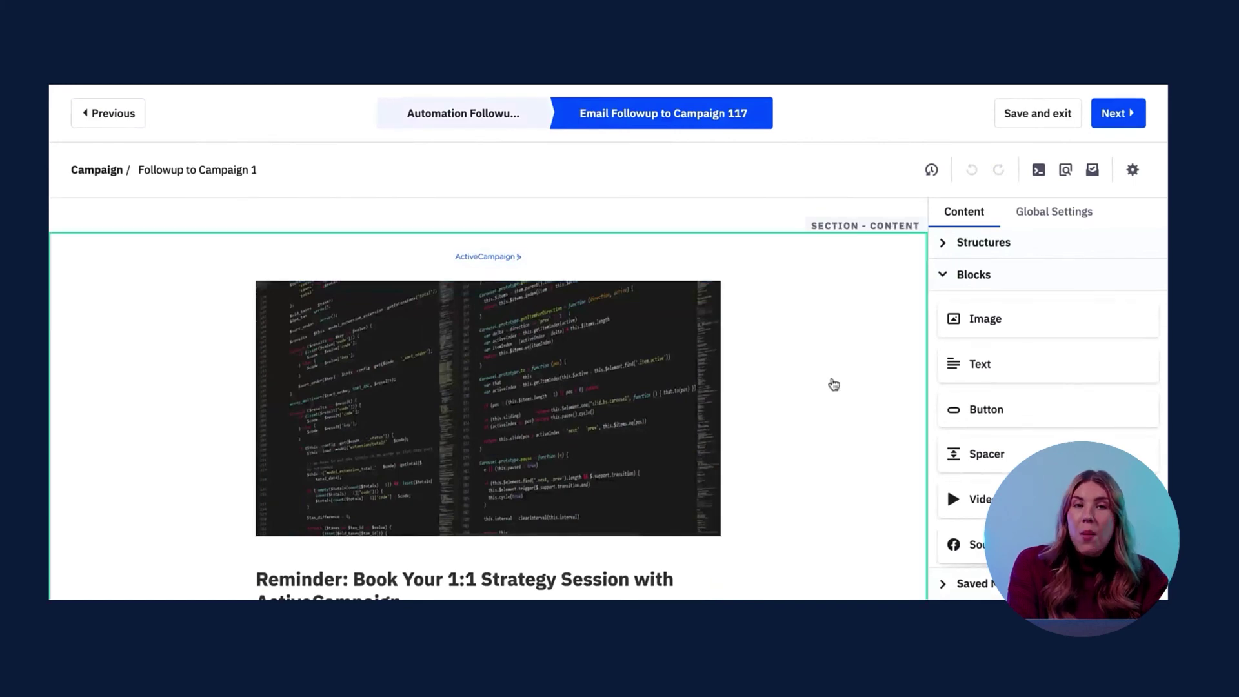
scroll(833, 385, "down", 2)
scroll(834, 385, "down", 2)
scroll(834, 384, "down", 1)
scroll(833, 385, "down", 1)
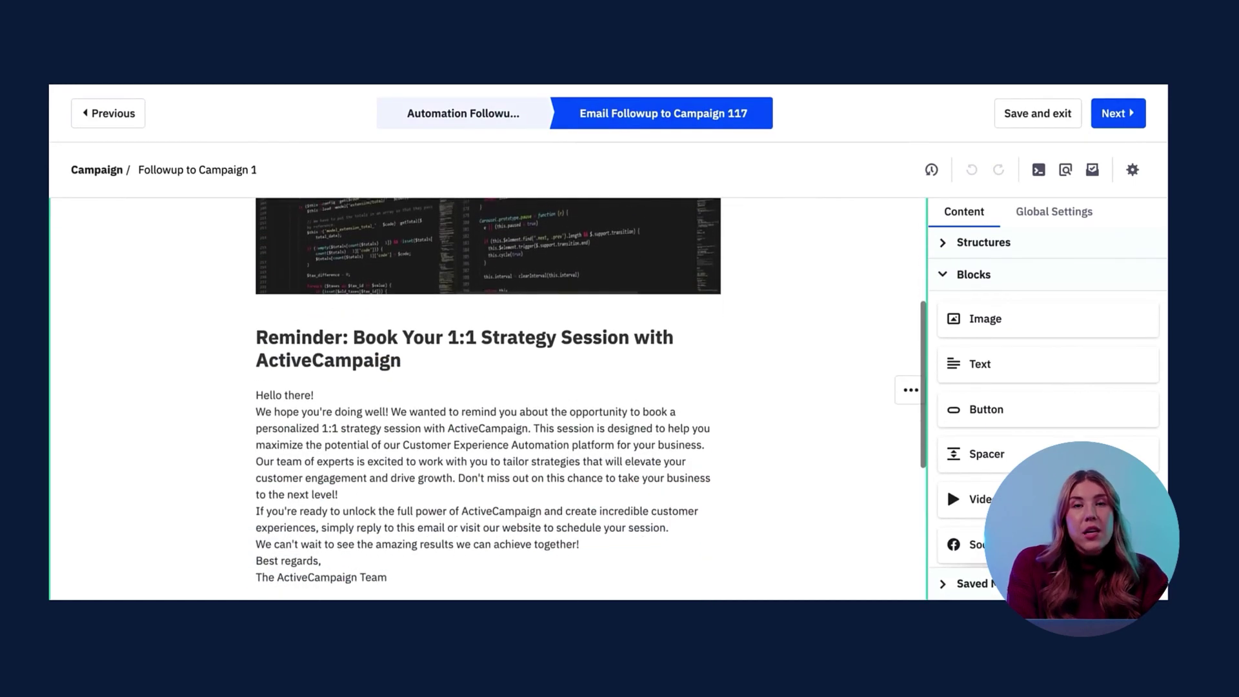
scroll(834, 385, "down", 2)
scroll(590, 397, "down", 2)
scroll(590, 397, "down", 1)
scroll(591, 397, "up", 2)
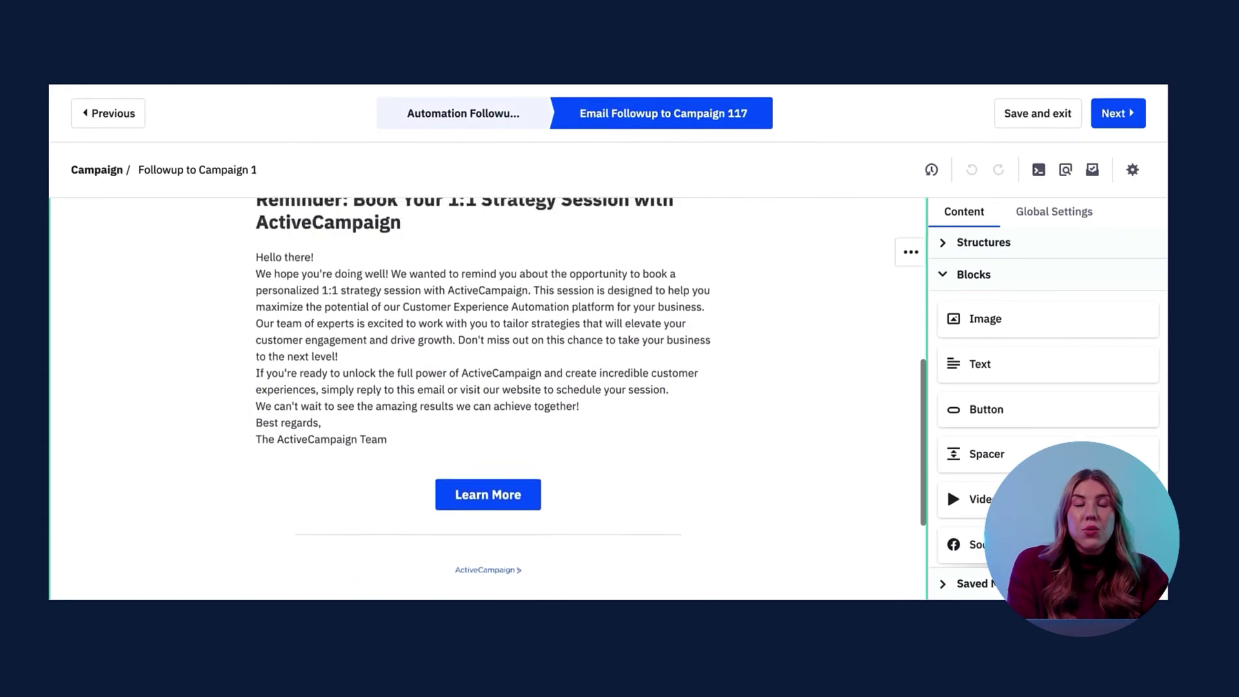
scroll(590, 396, "up", 4)
scroll(590, 284, "up", 3)
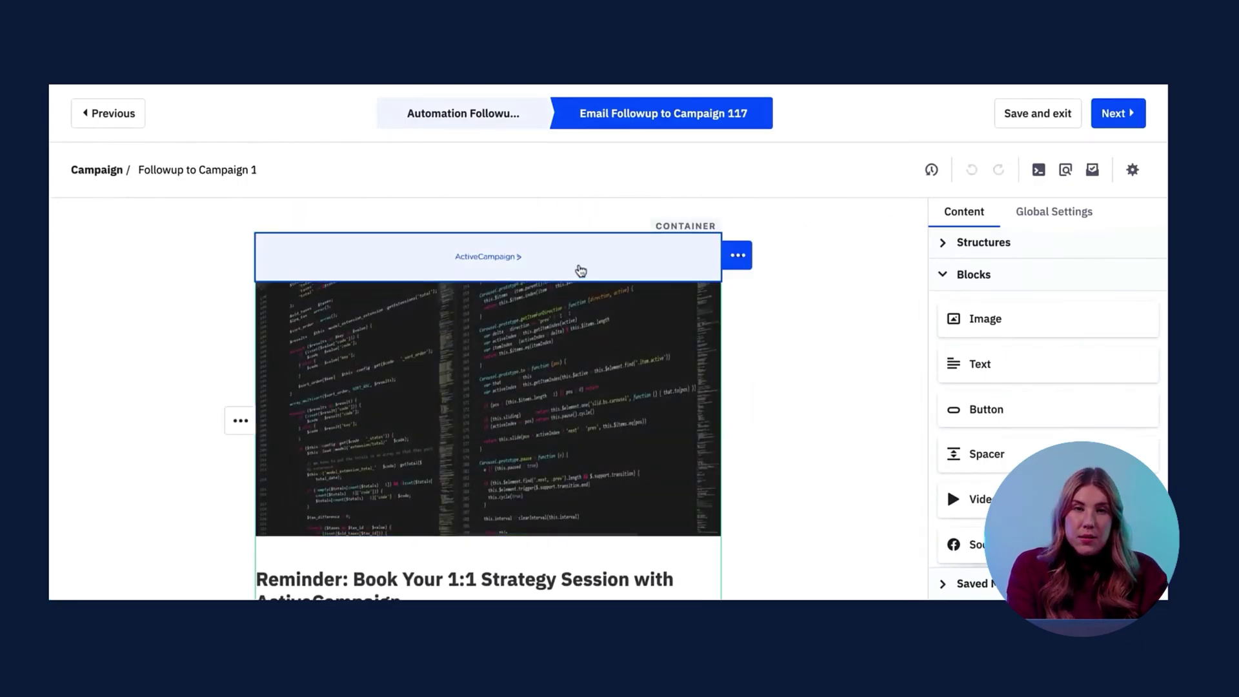
Select the ActiveCampaign logo block and enlarge it by editing its size value
left_click(580, 271)
scroll(997, 413, "down", 3)
scroll(997, 413, "down", 3)
scroll(997, 413, "down", 1)
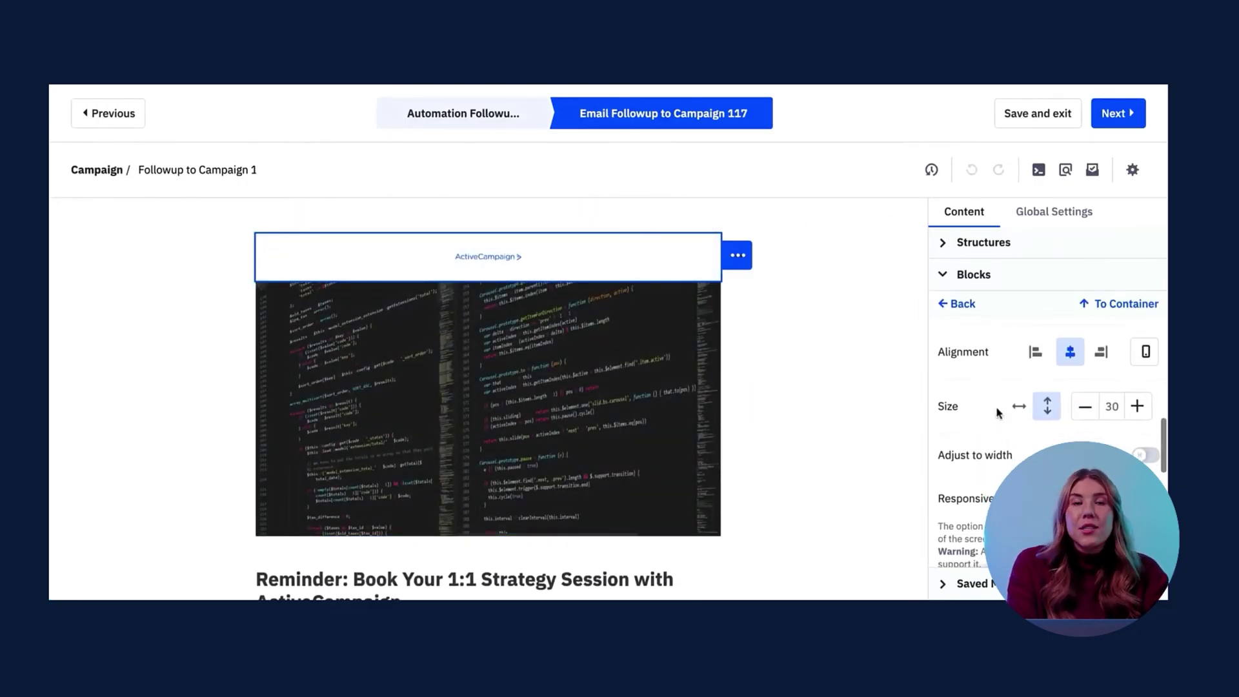
left_click(1118, 407)
type("75")
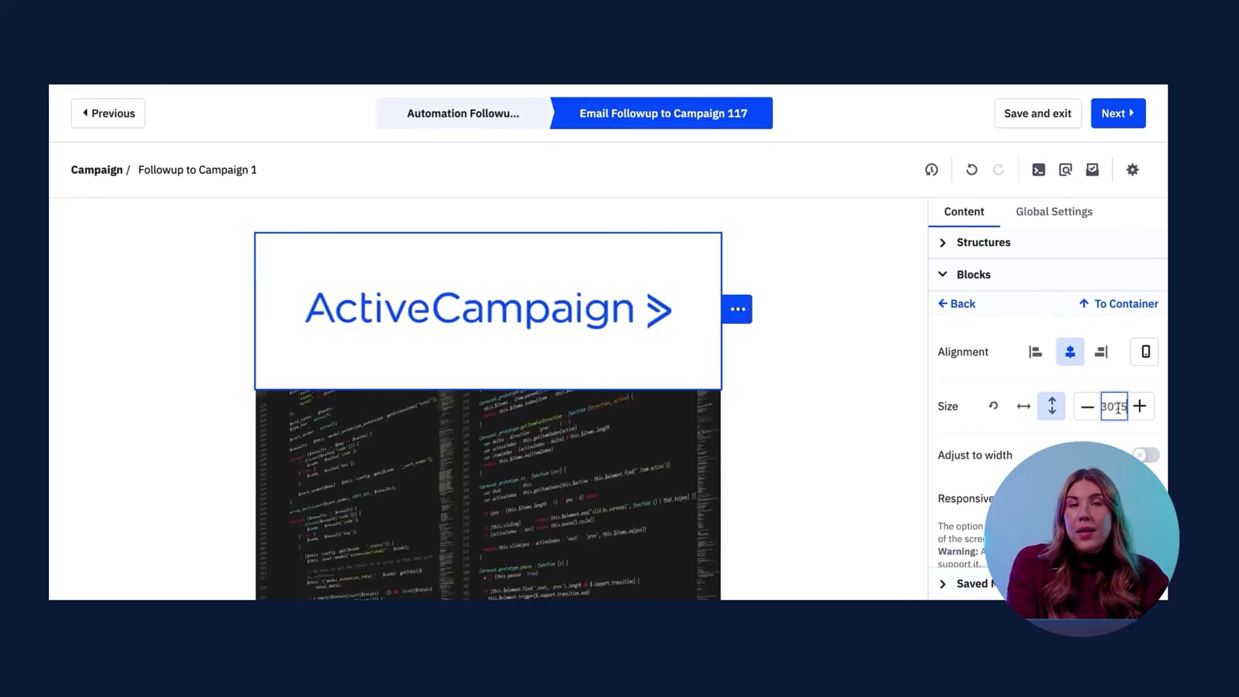
double_click(1122, 405)
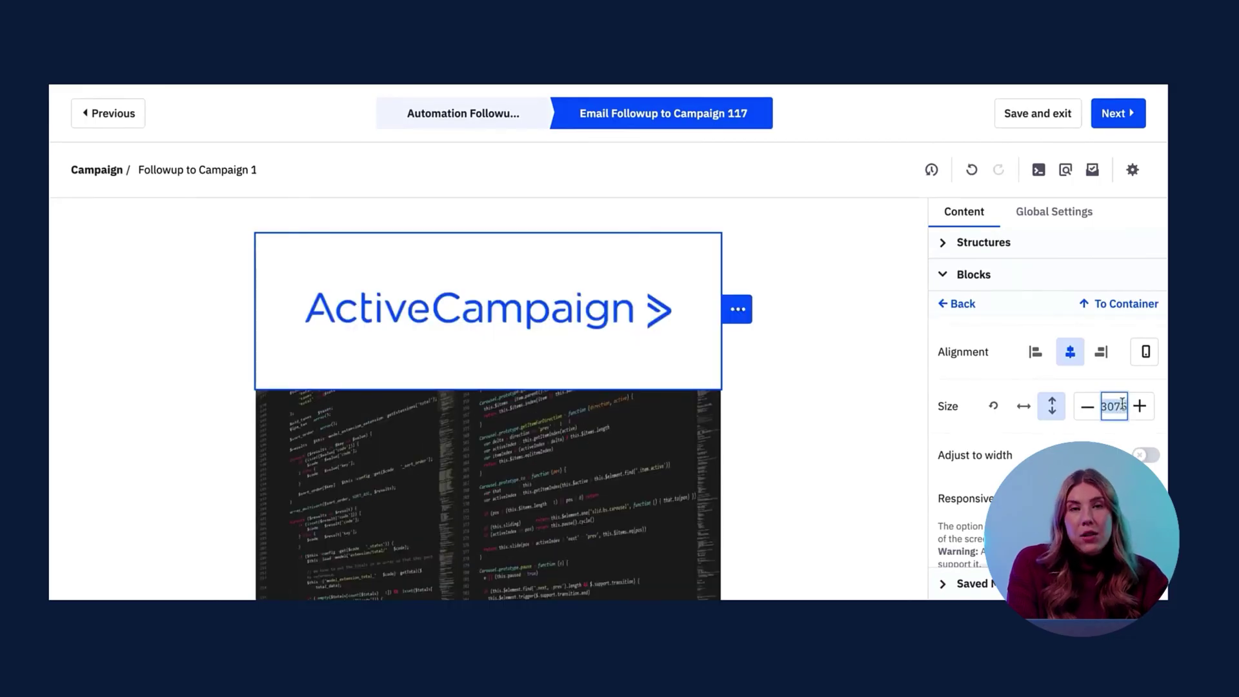
type("7")
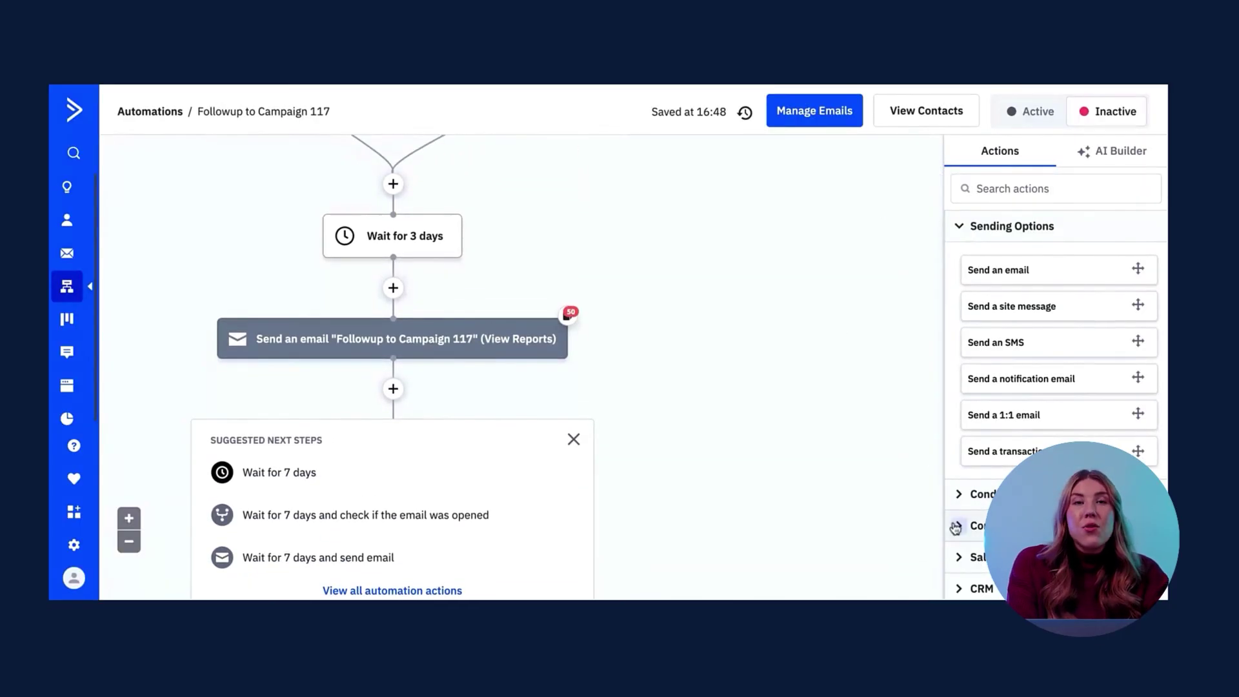
Place an End this automation step right below the Send an email step
left_click(959, 493)
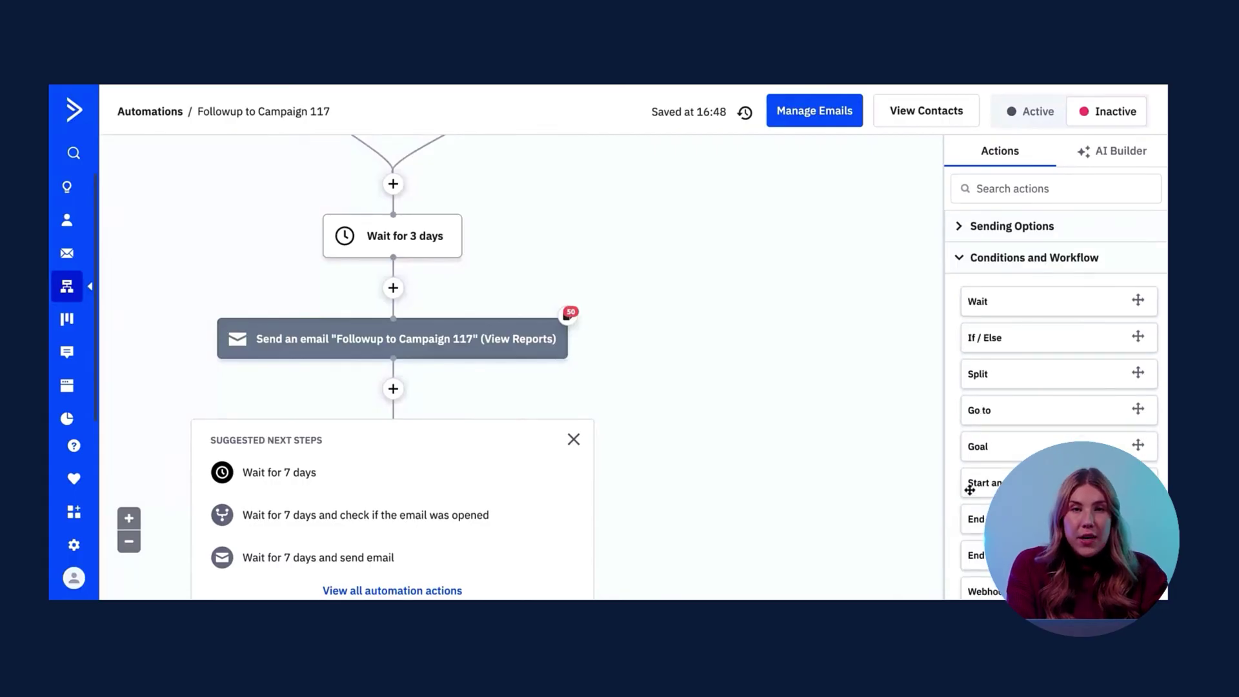
mouse_move(976, 519)
left_mouse_down()
mouse_move(366, 421)
mouse_move(388, 409)
left_mouse_up()
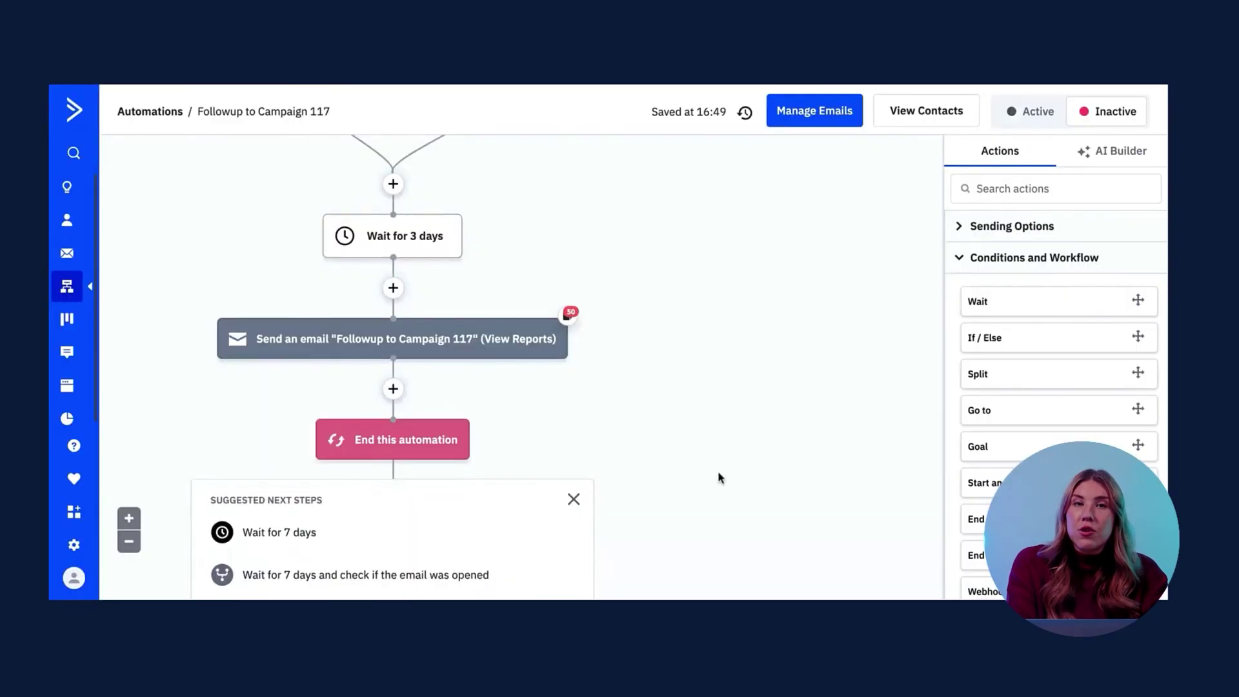
scroll(725, 481, "up", 2)
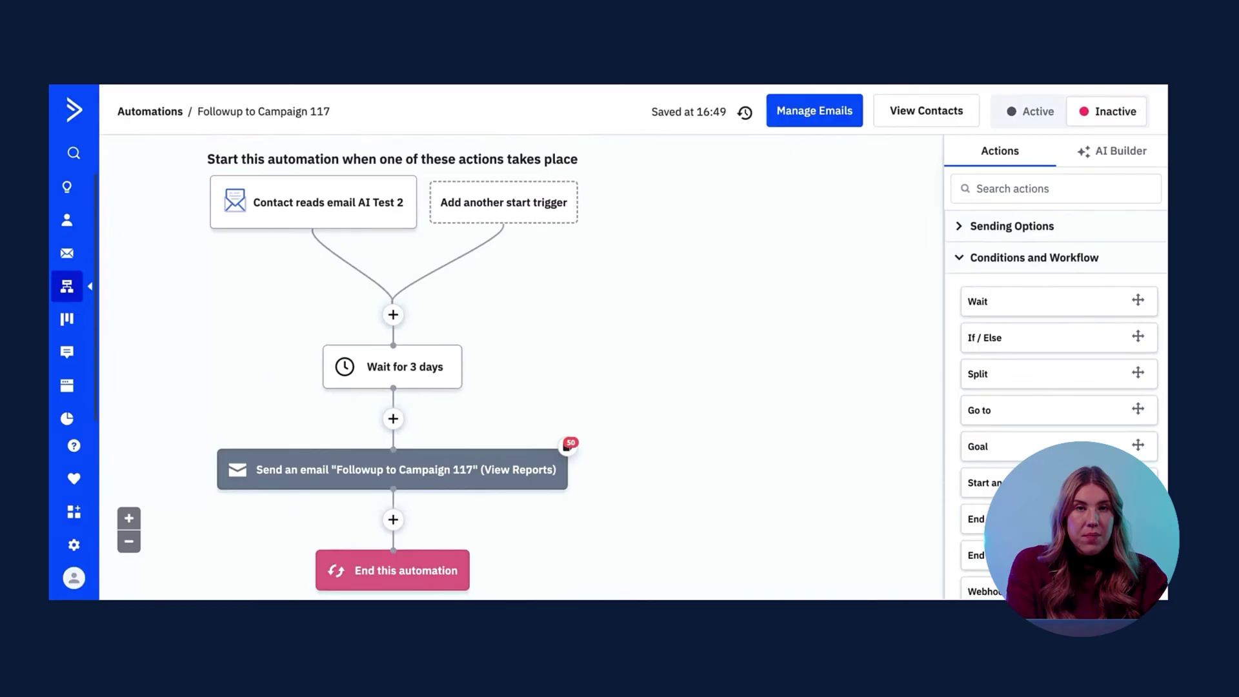